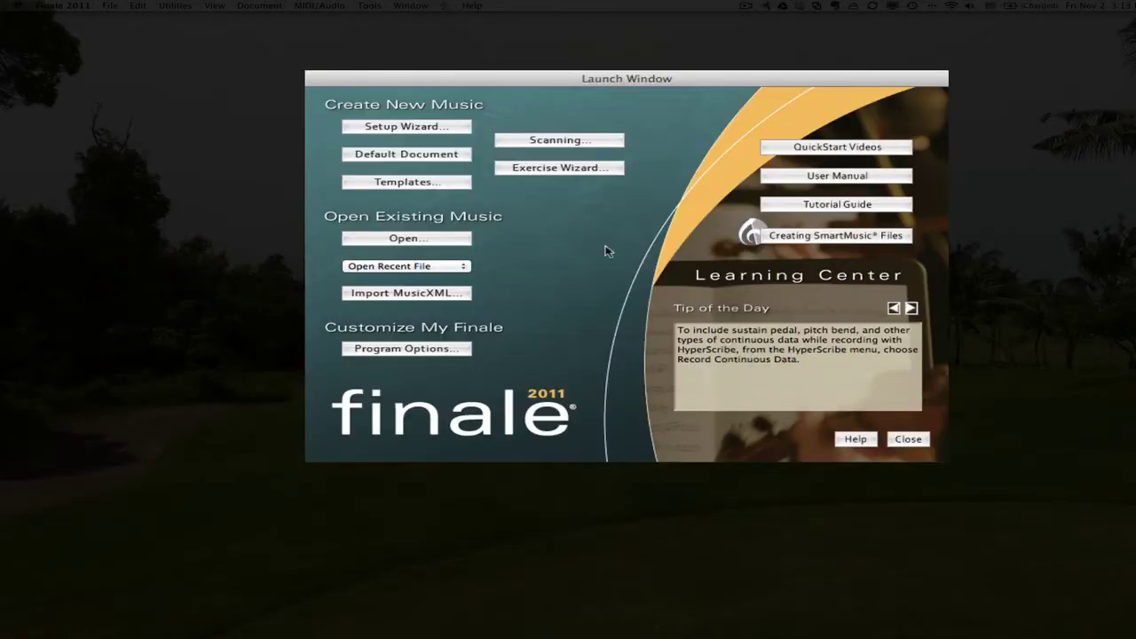
Step: Start a new score with the Setup Wizard, using a new ensemble and A4 portrait pages for score and parts
left_click(401, 129)
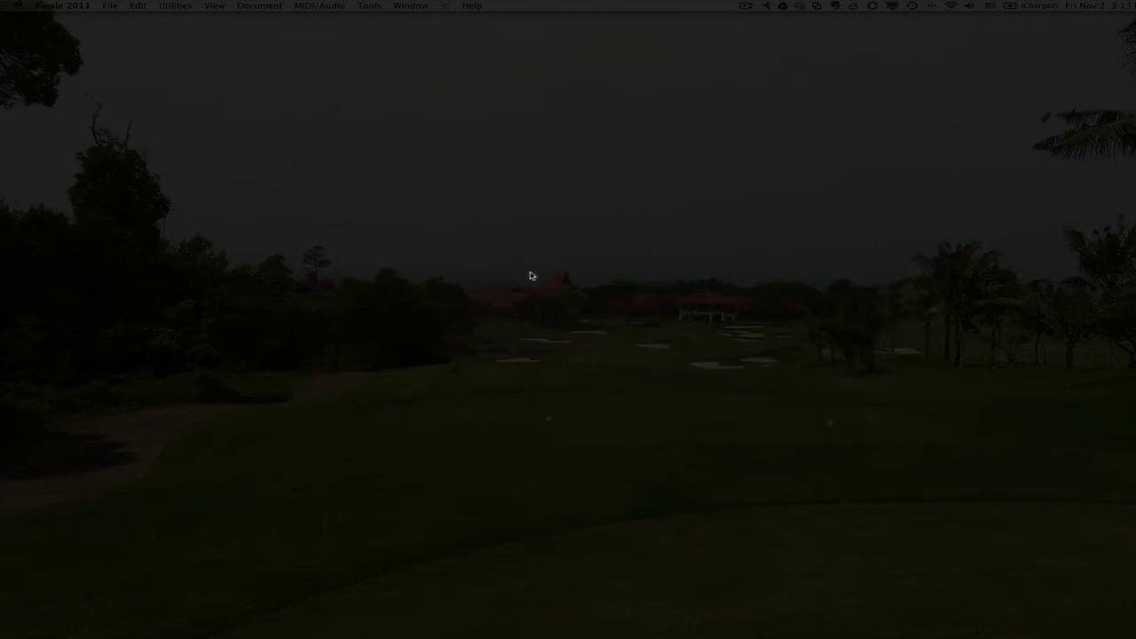
left_click(543, 304)
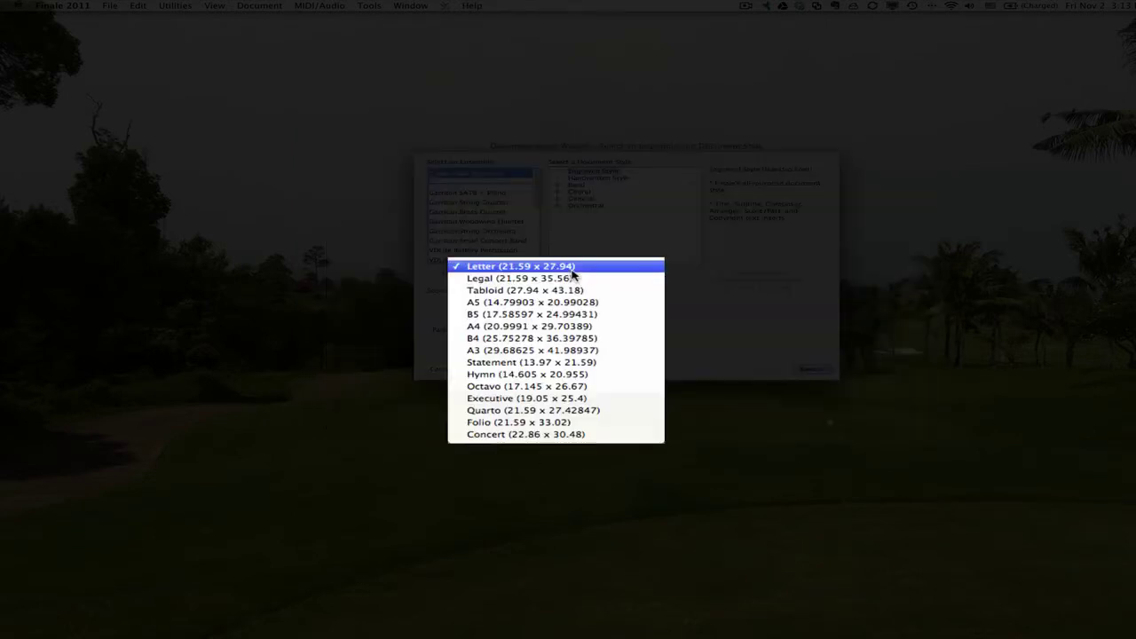
left_click(571, 326)
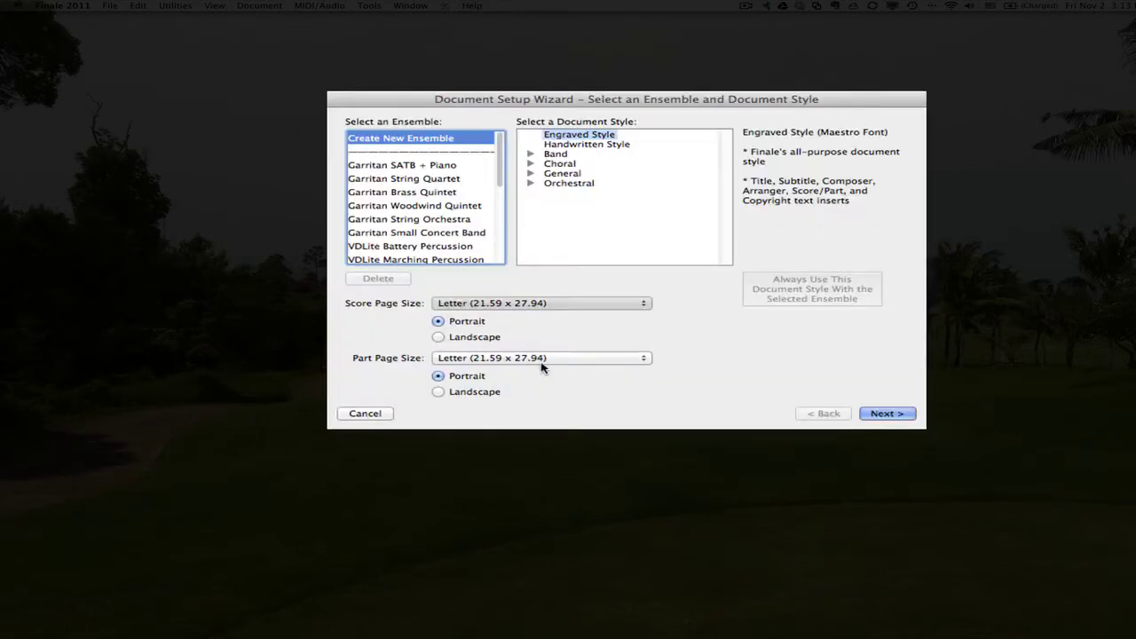
left_click(568, 302)
left_click(570, 369)
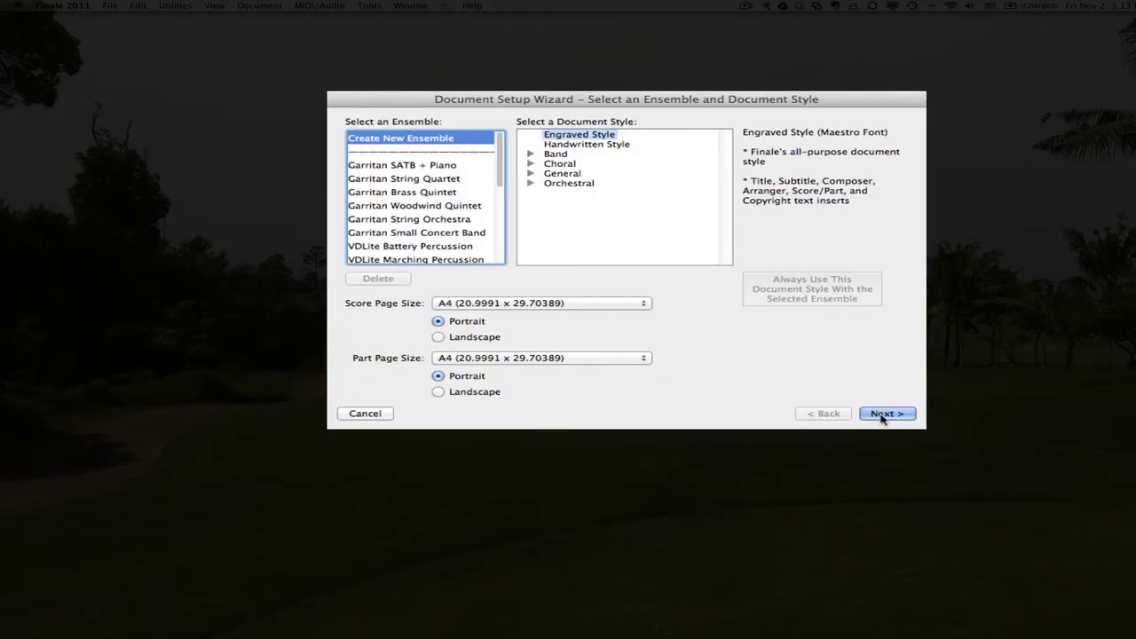
left_click(882, 414)
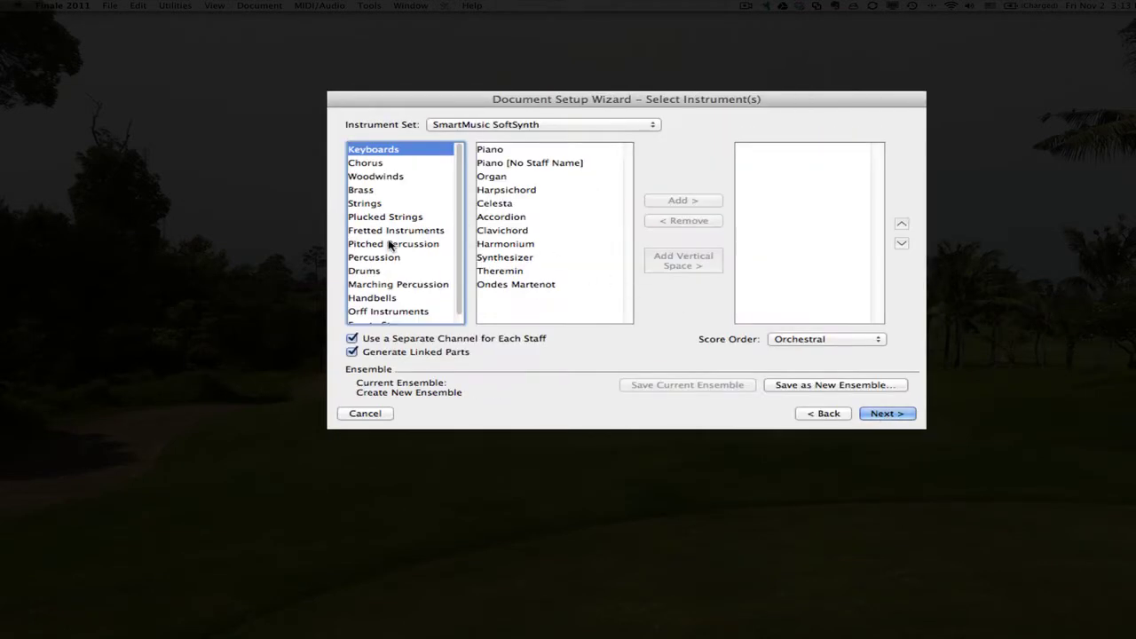
Step: Add a Clarinet in Bb and a Bassoon from the woodwinds to the new score
left_click(365, 177)
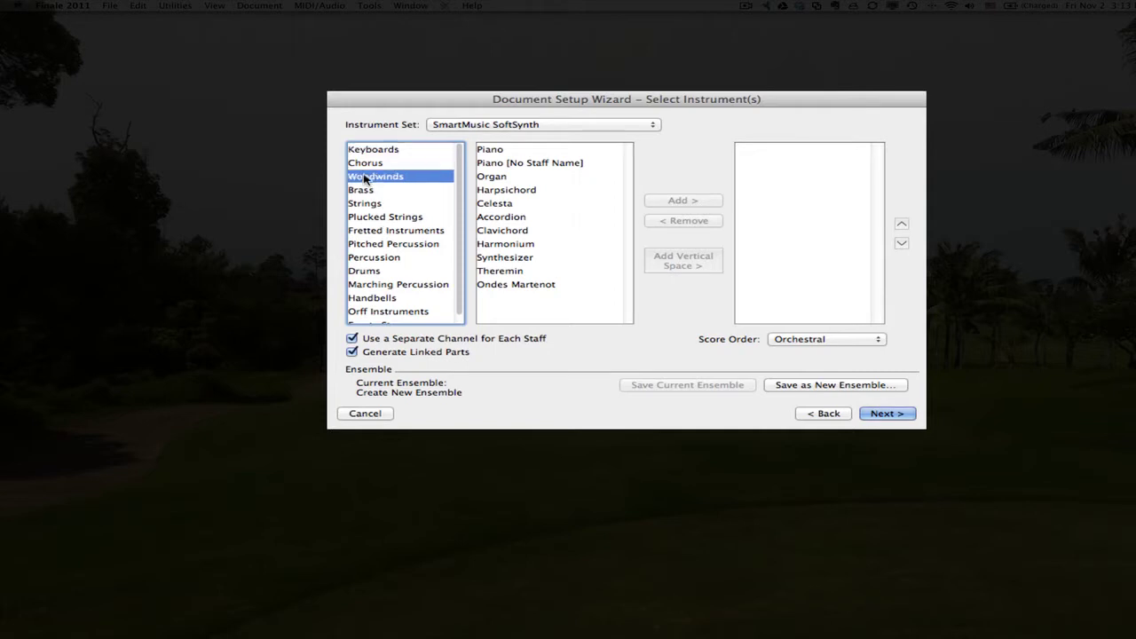
left_click(536, 271)
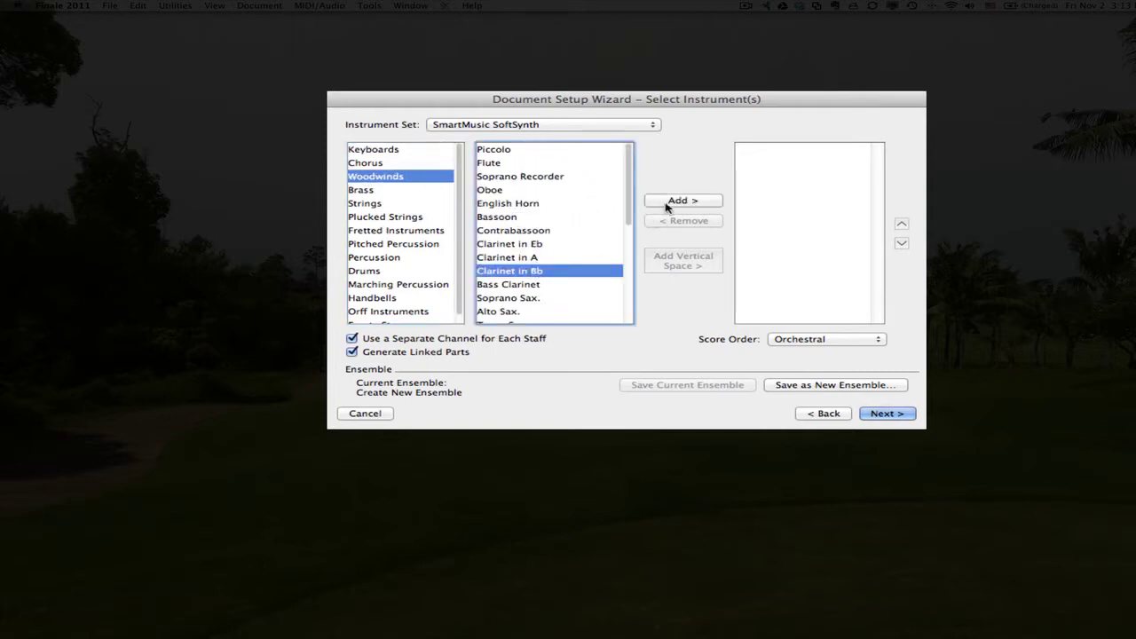
left_click(664, 202)
left_click(489, 217)
left_click(691, 202)
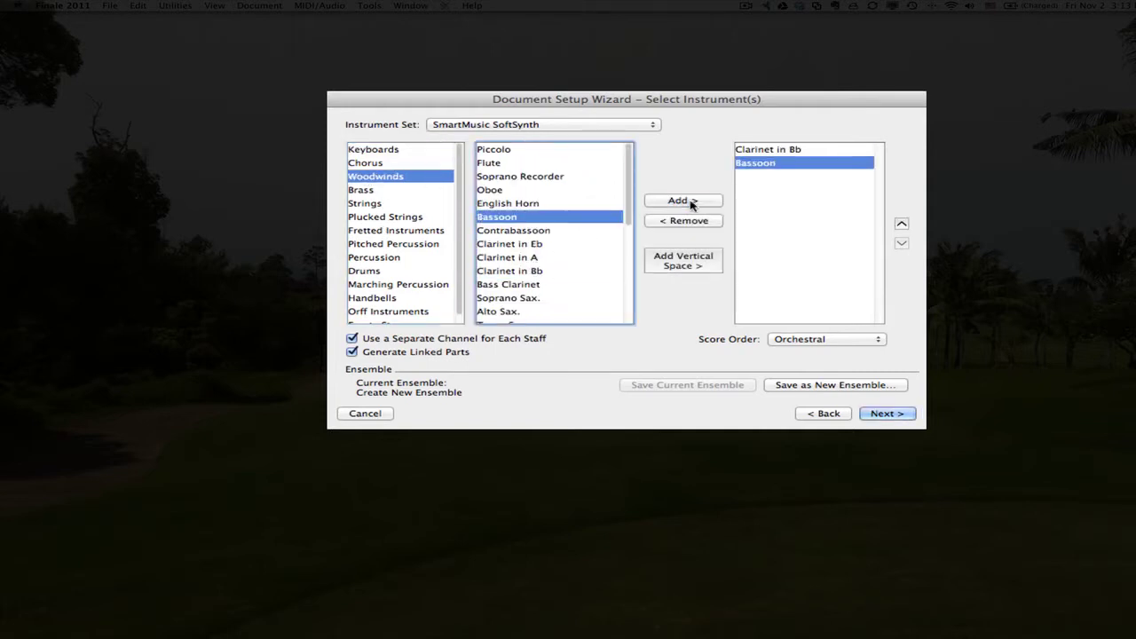
left_click(885, 416)
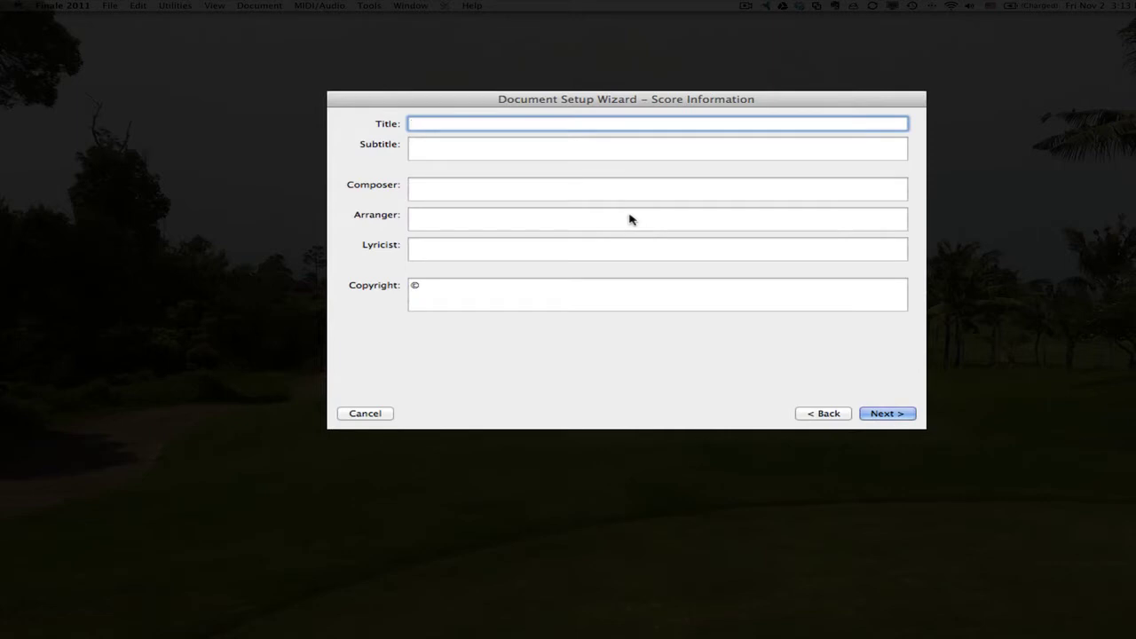
Step: Title the score "Burlesca" and enter William Friedmann Bach as the composer
type("Burlesca")
key("Tab")
key("Tab")
type("W")
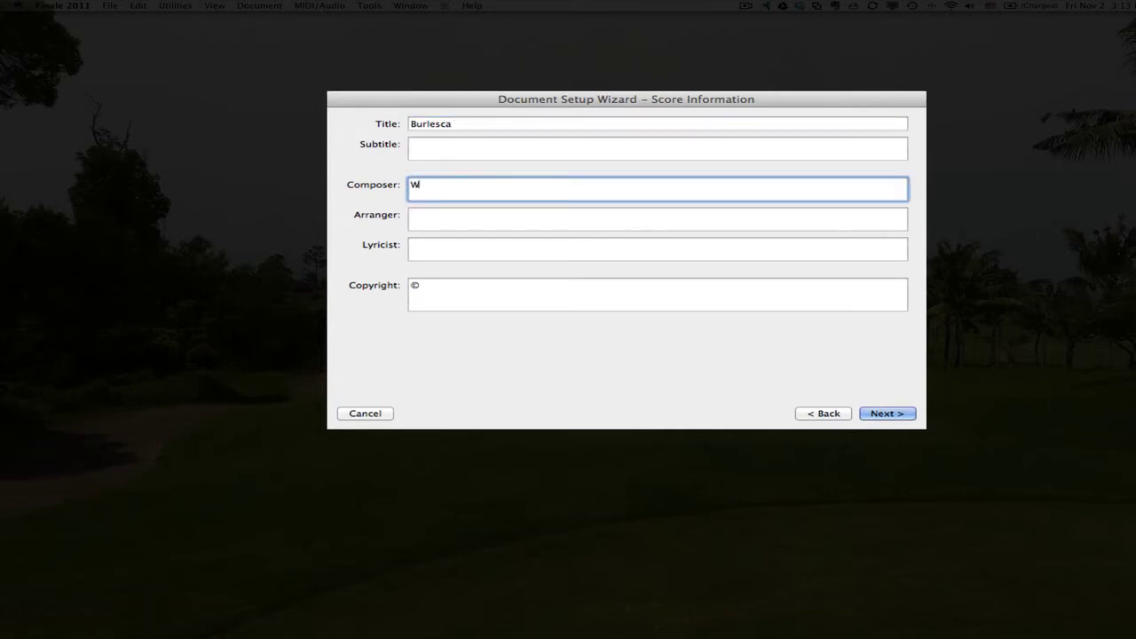
type("illiam Friedmann Bach")
key("Tab")
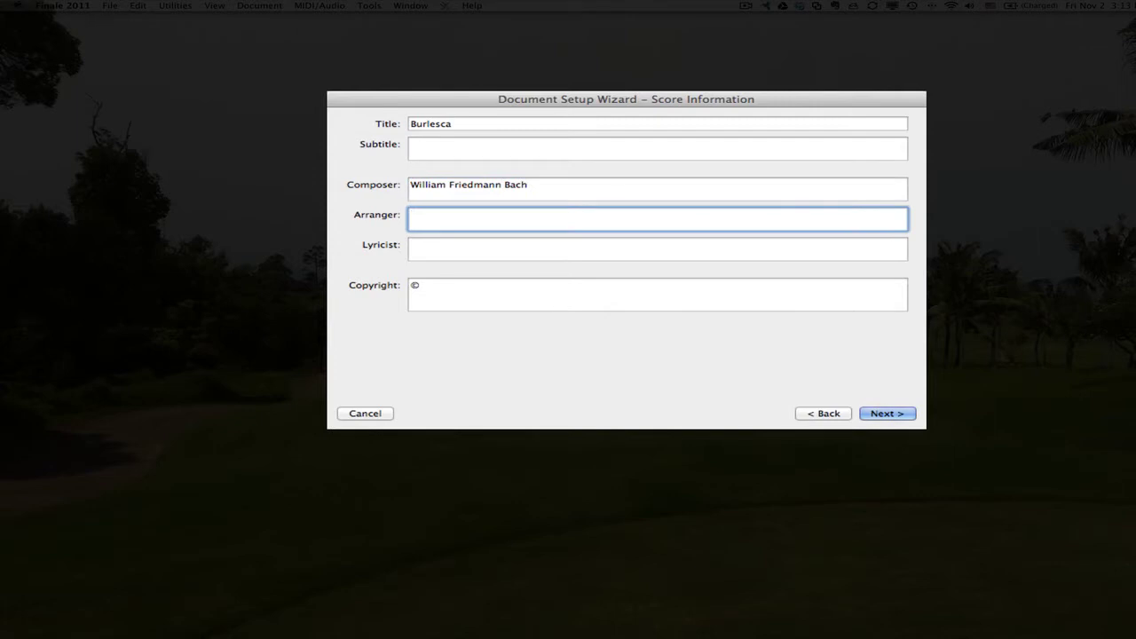
Step: Enter "(1710-1784)" as the arranger text and replace the copyright text with an edition credit naming the editor and "(Finale)"
type("(1710-1784)")
key("Tab")
key("Tab")
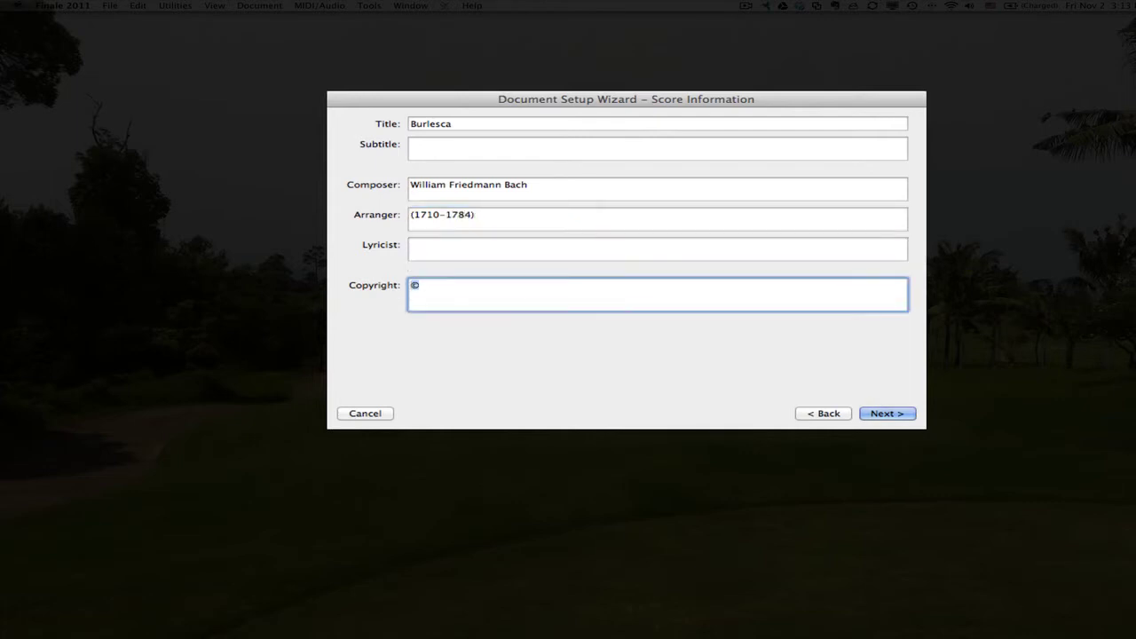
type("edition by George Hess ")
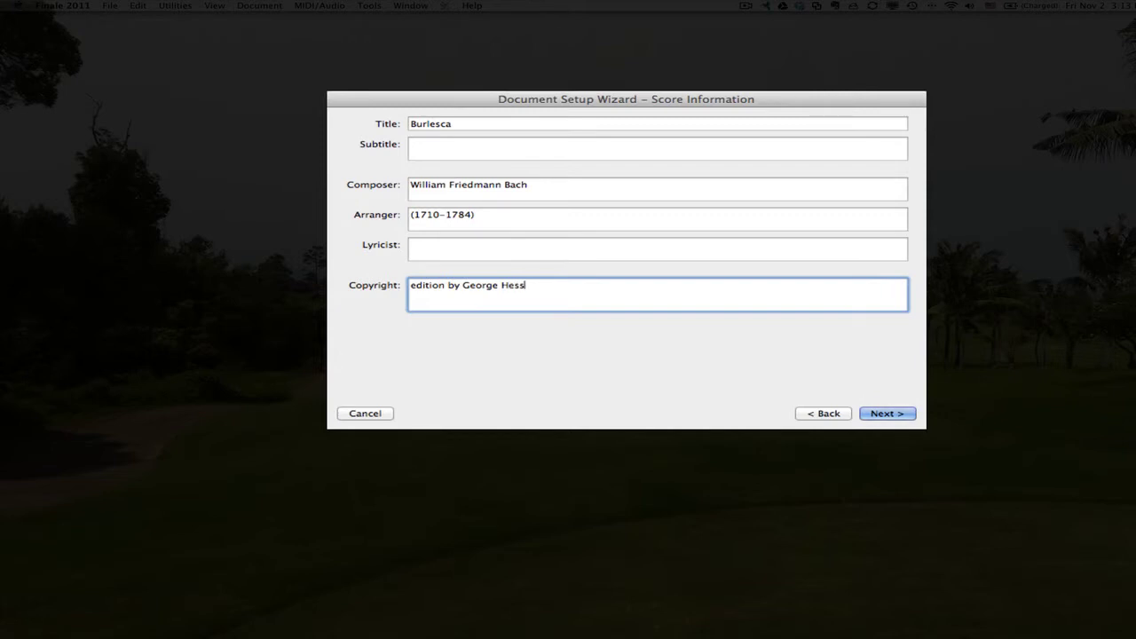
type("(Finale")
left_click(893, 415)
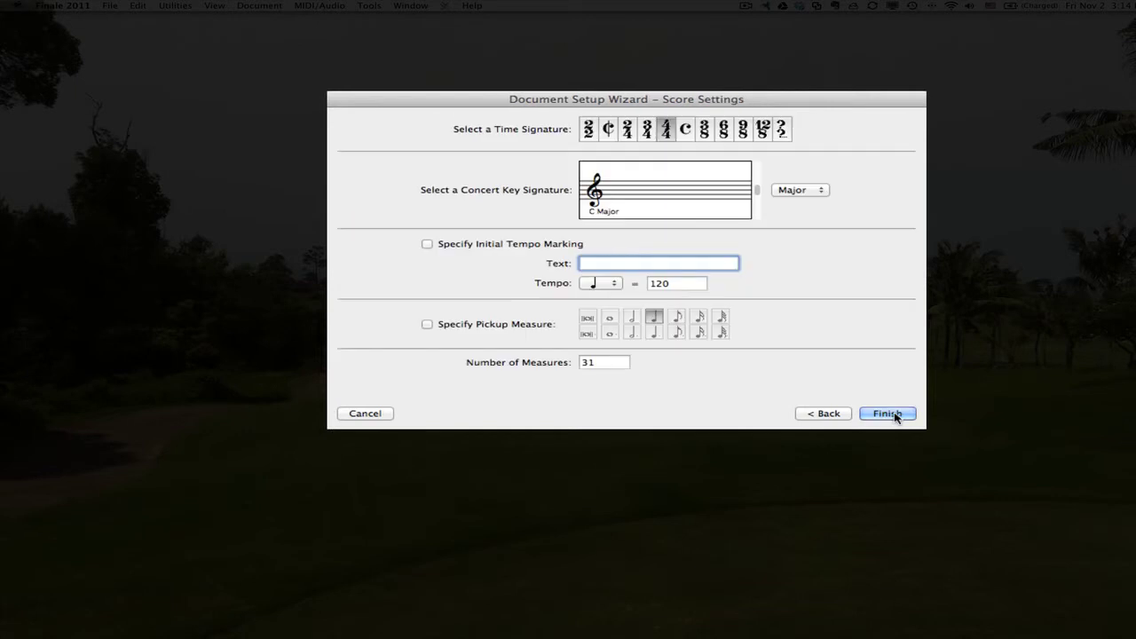
Step: Set the score to 2/4 time, G Major and 18 measures, and finish creating the document
left_click(626, 132)
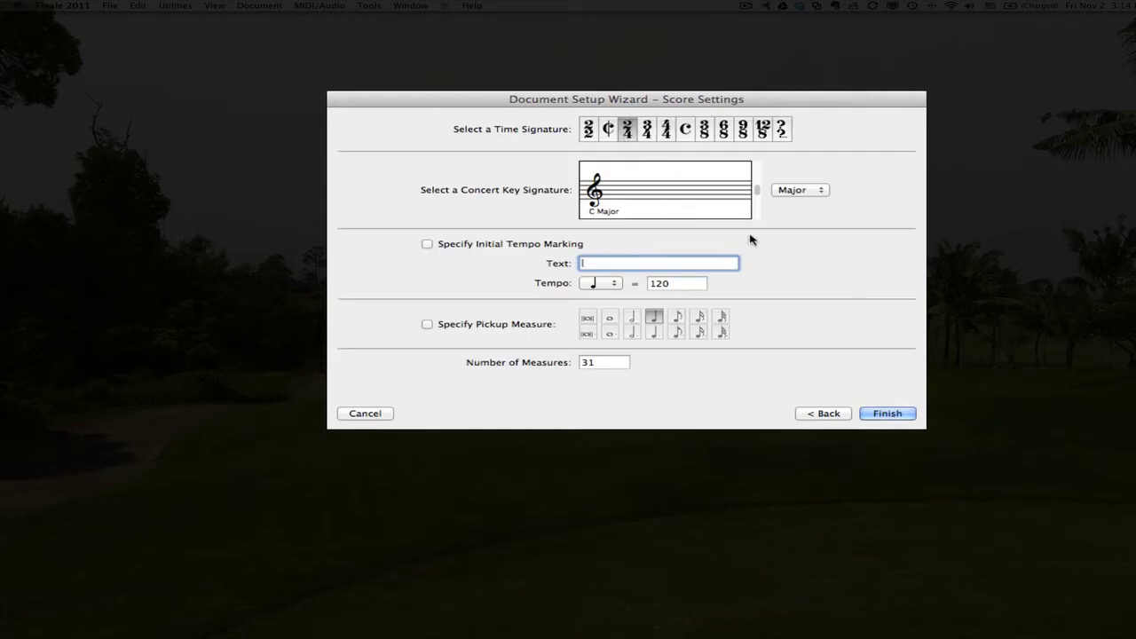
left_click(756, 185)
double_click(591, 364)
type("18")
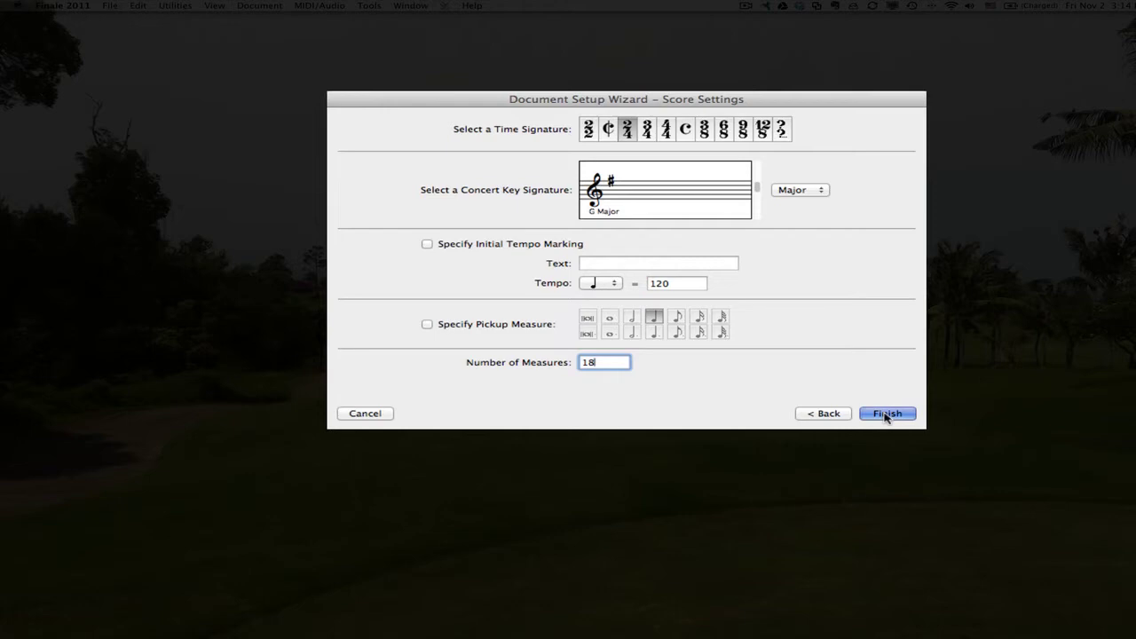
left_click(885, 414)
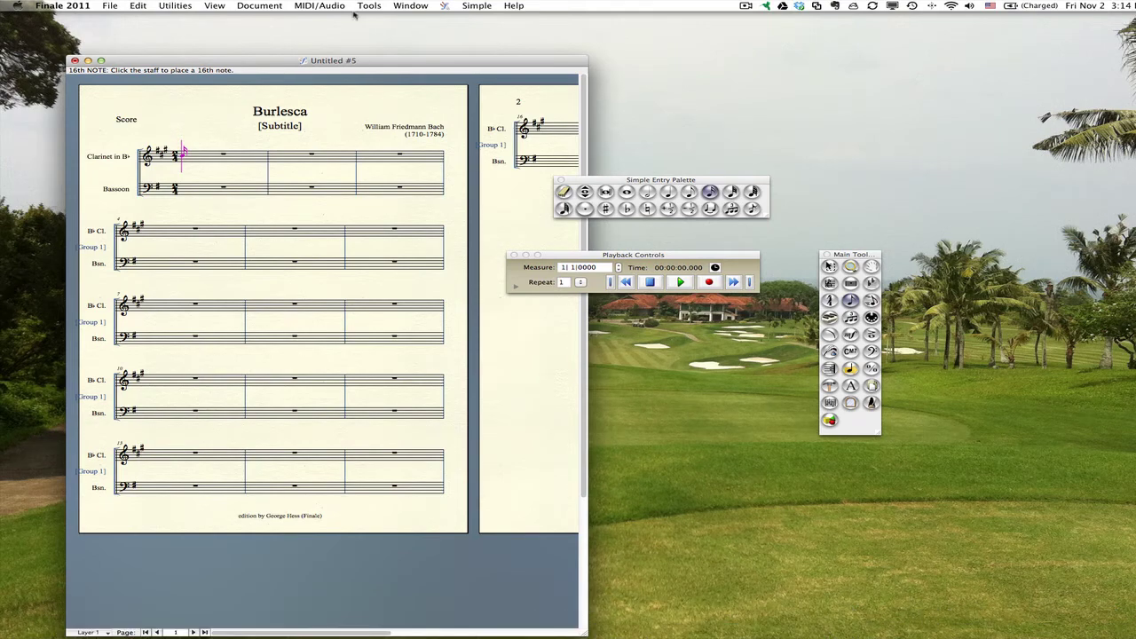
Step: Move and enlarge the score window so both pages fit, and switch to the Selection tool
left_click_drag(373, 62, 366, 19)
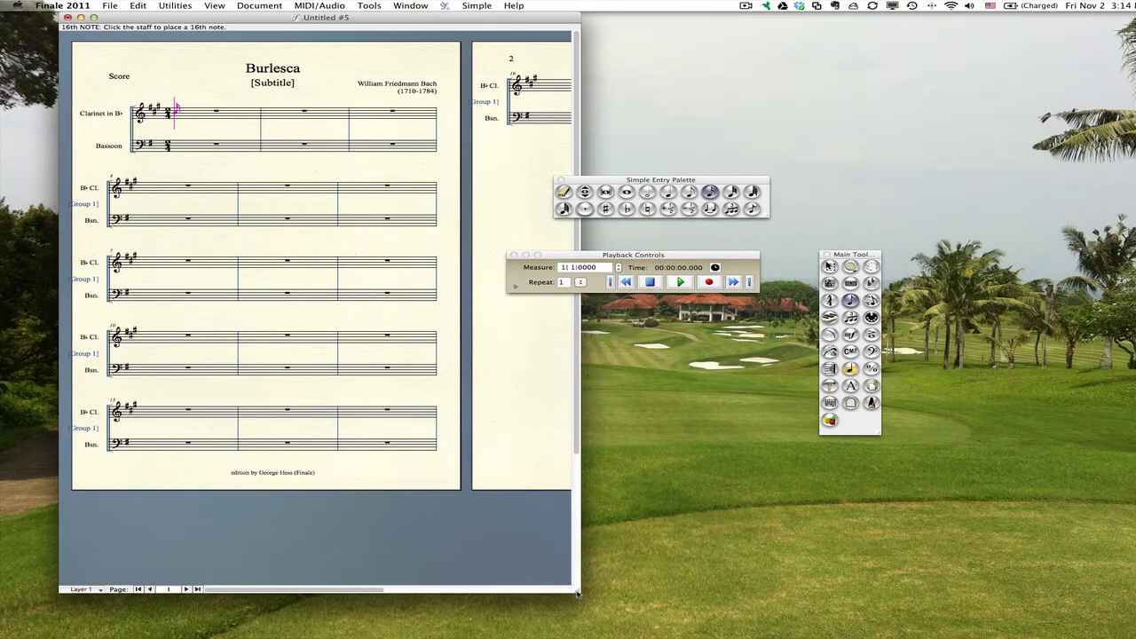
left_click_drag(577, 593, 957, 571)
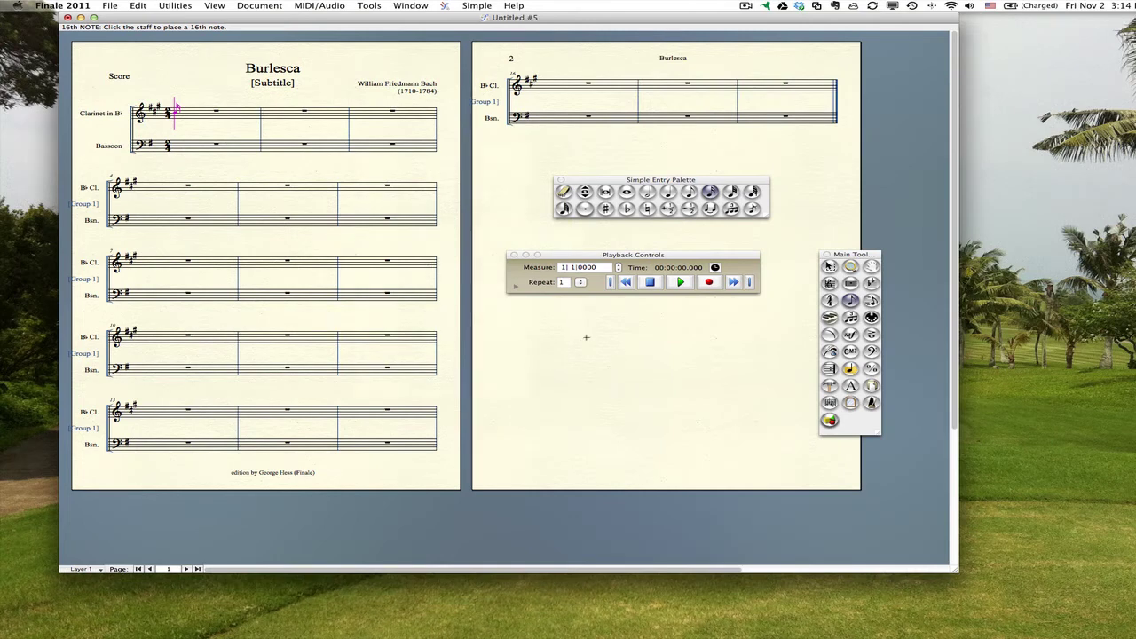
key("Escape")
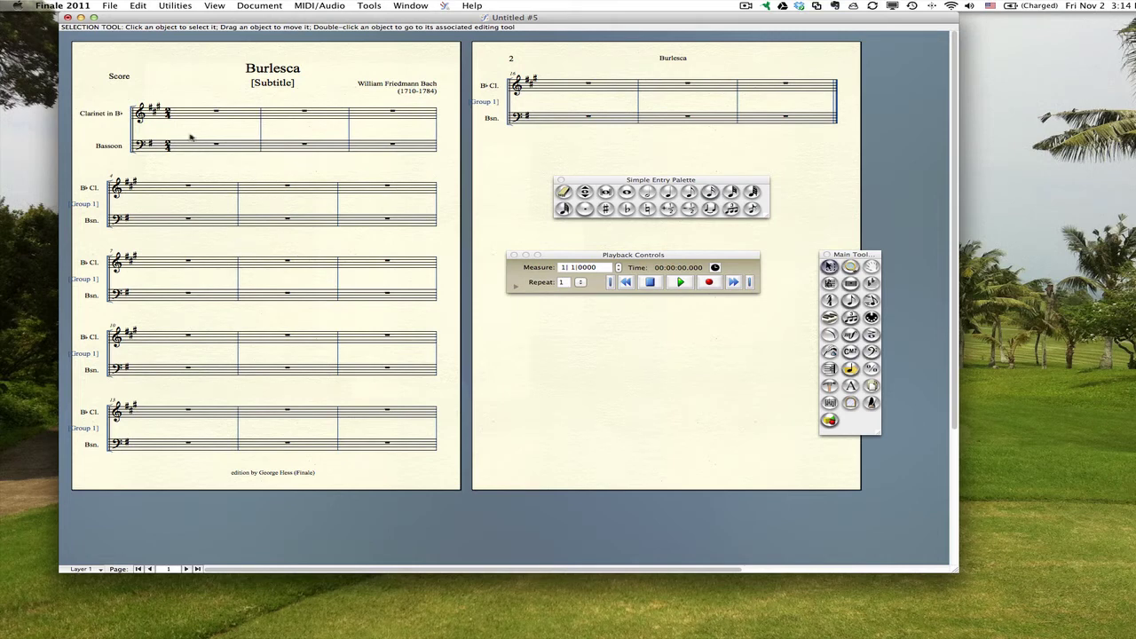
Step: Create a first and second ending starting at measure 8, the middle measure of the third system
left_click(268, 269)
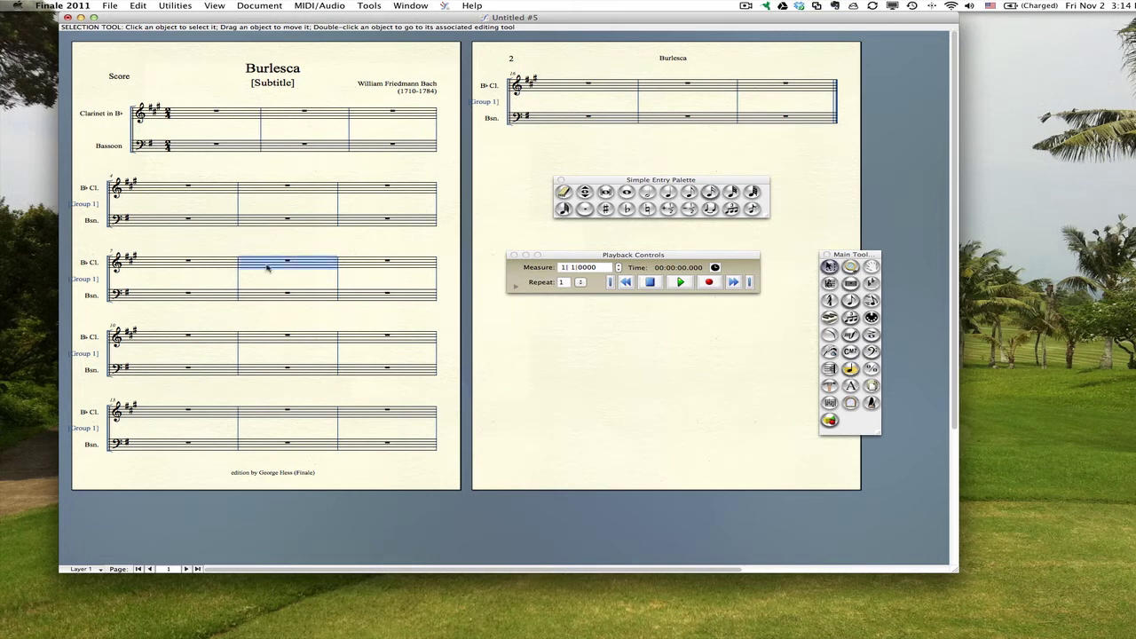
right_click(268, 269)
mouse_move(336, 507)
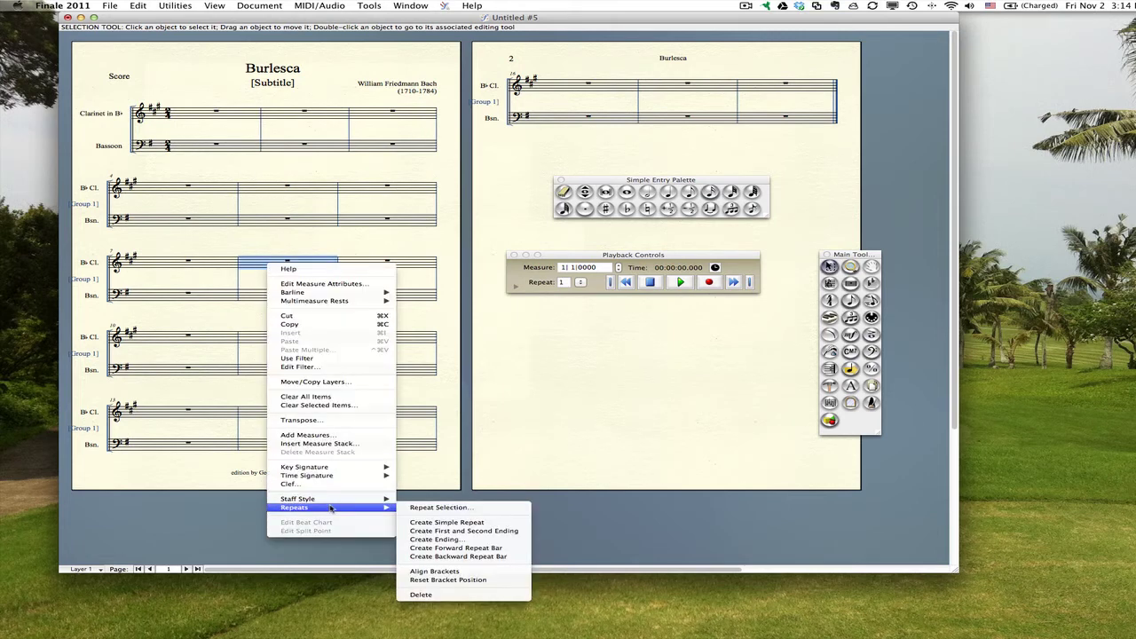
left_click(452, 532)
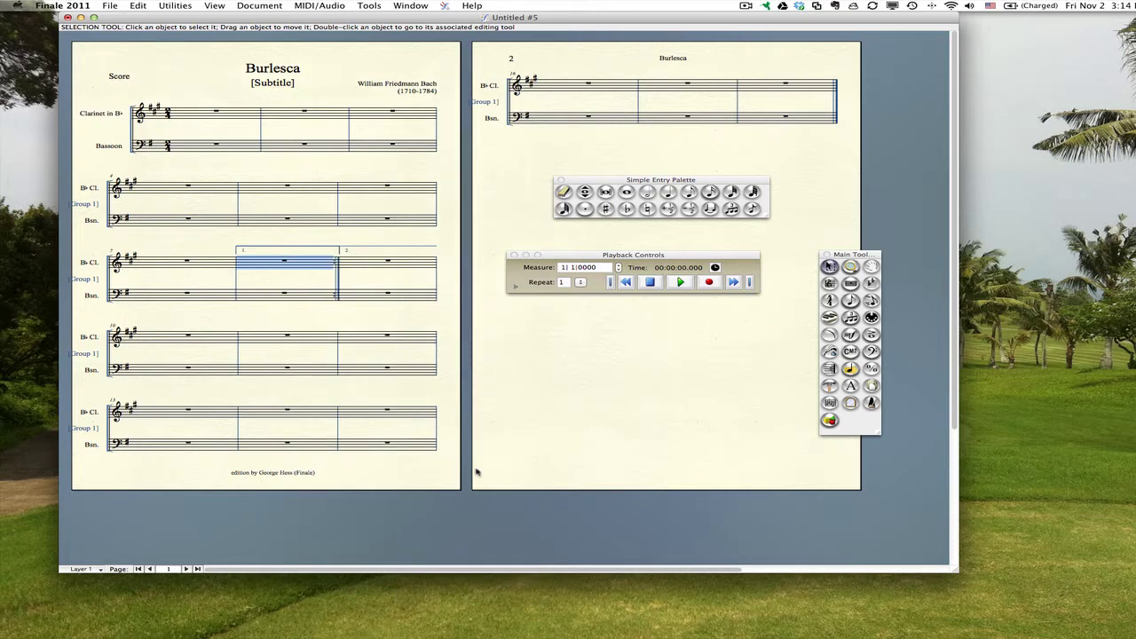
Step: Create a first and second ending starting at measure 17, the middle measure on page 2
left_click(674, 85)
right_click(674, 86)
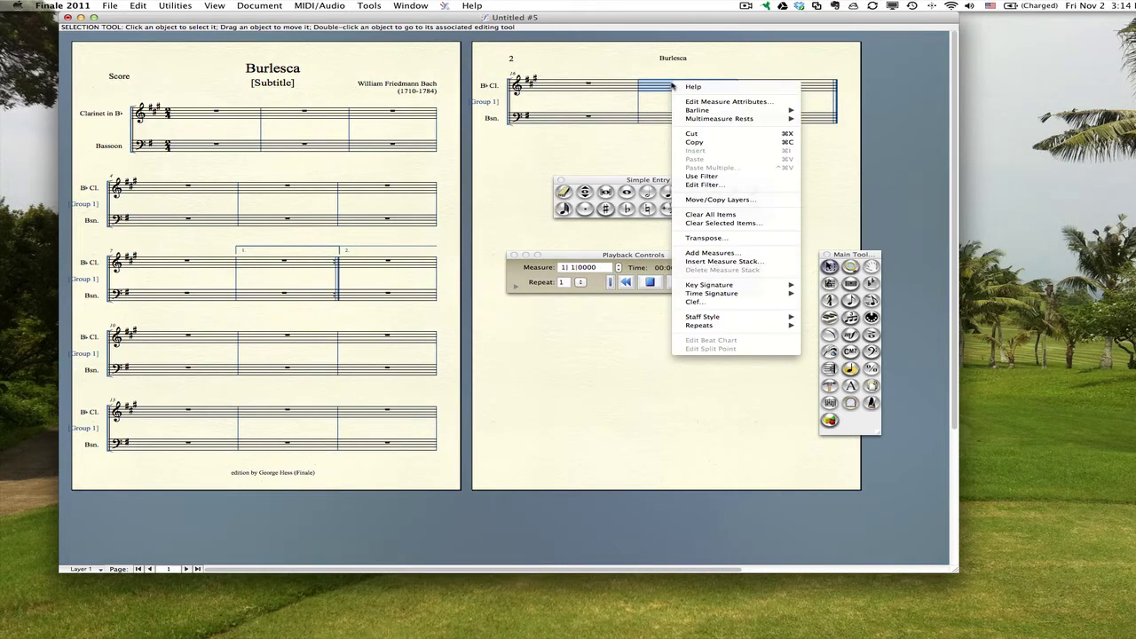
mouse_move(739, 327)
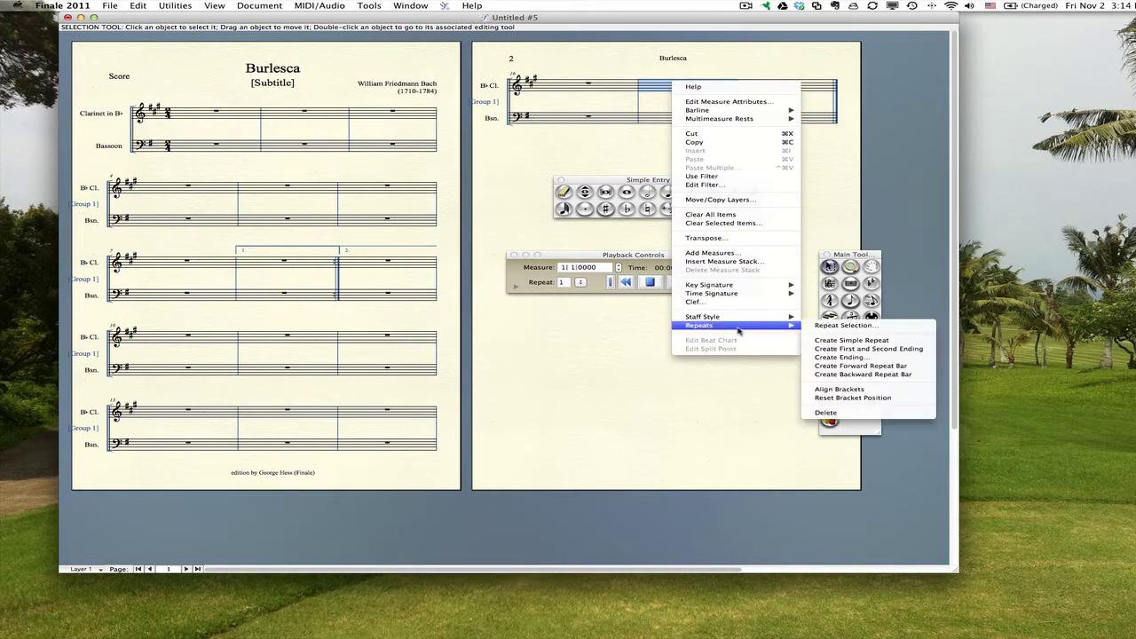
left_click(878, 349)
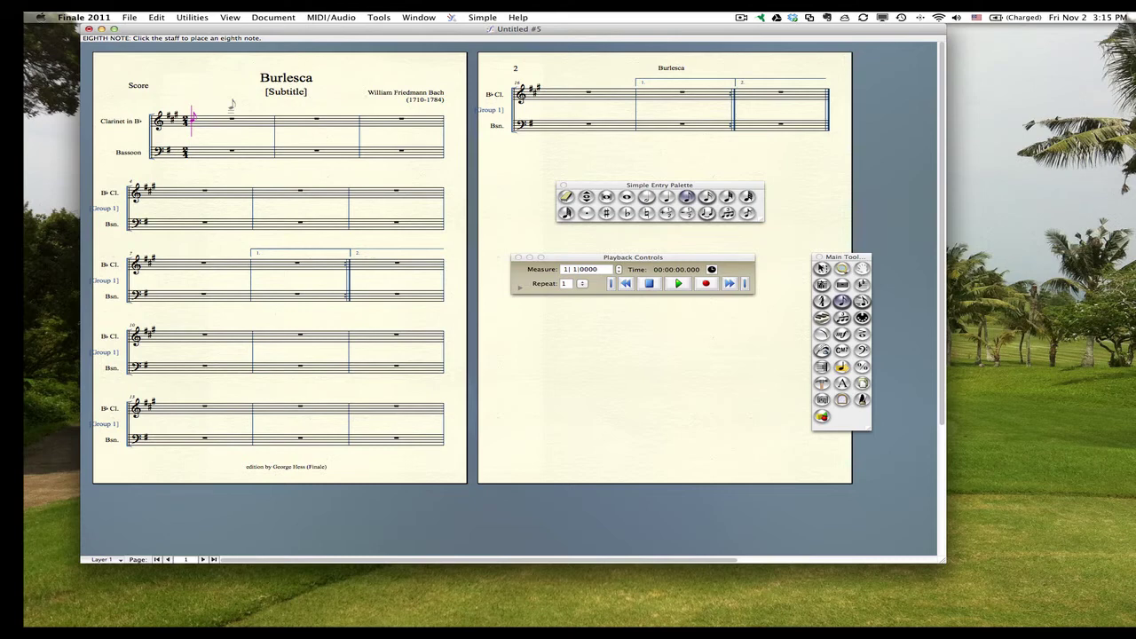
Step: Enter four eighth notes in the first measure of the clarinet staff with Simple Entry
left_click(213, 120)
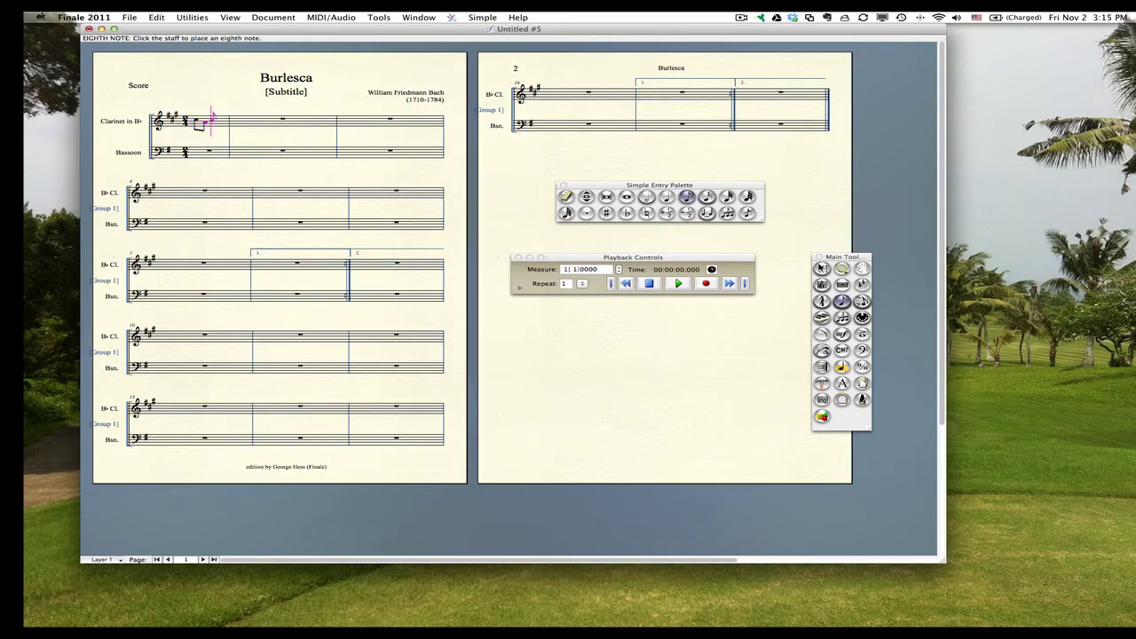
left_click(217, 120)
left_click(224, 119)
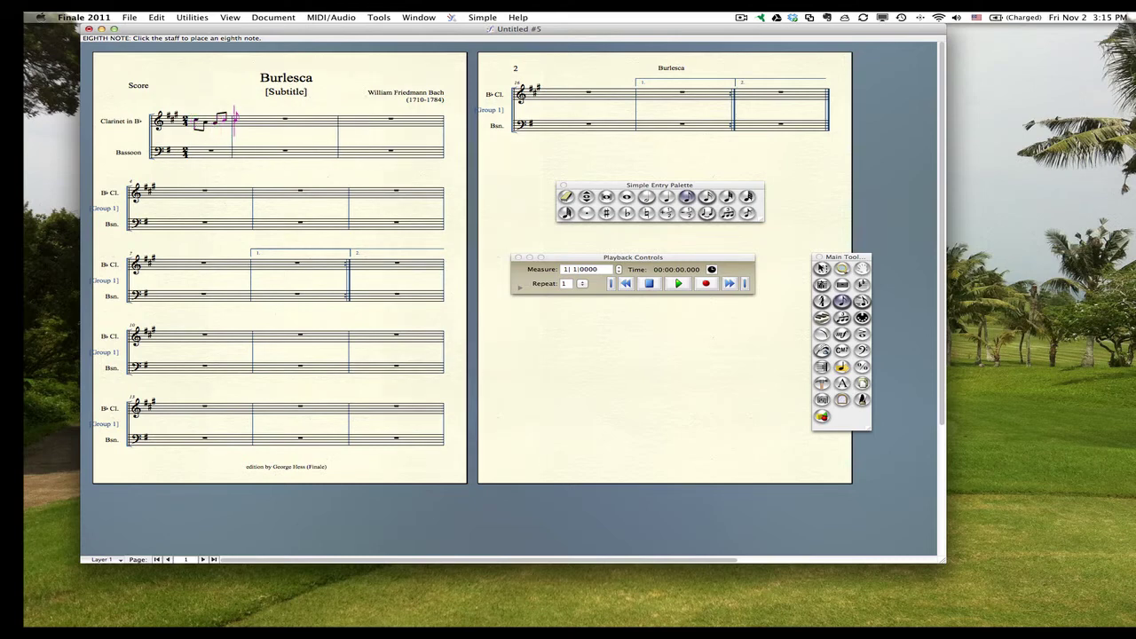
left_click(235, 118)
Step: Complete the second clarinet measure with an ascending run of sixteenth notes
key("3")
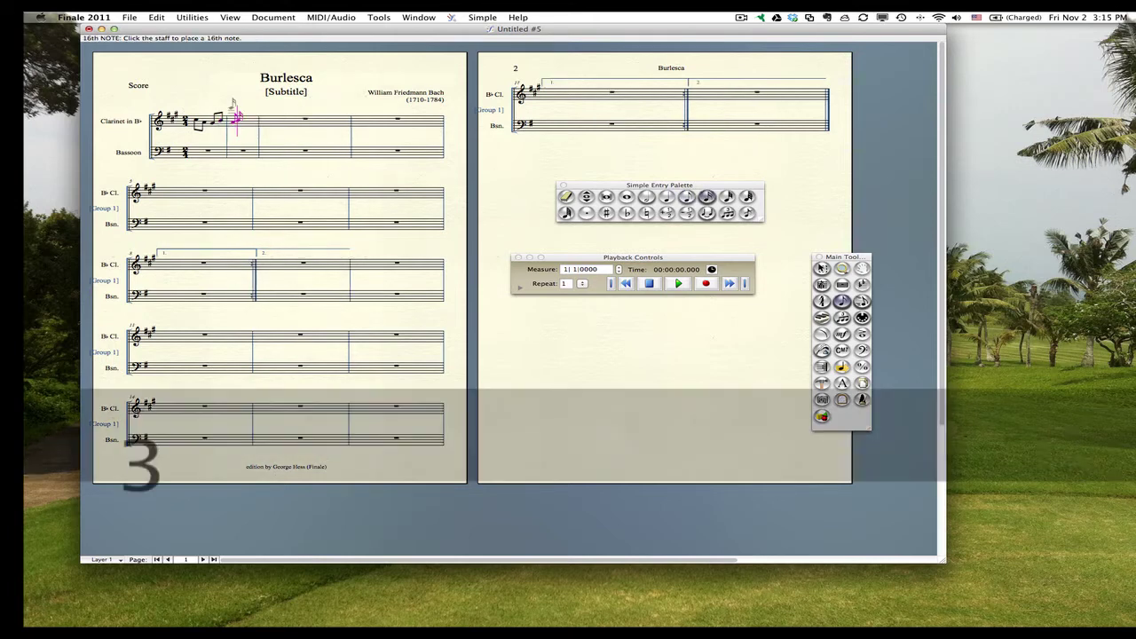
left_click(238, 120)
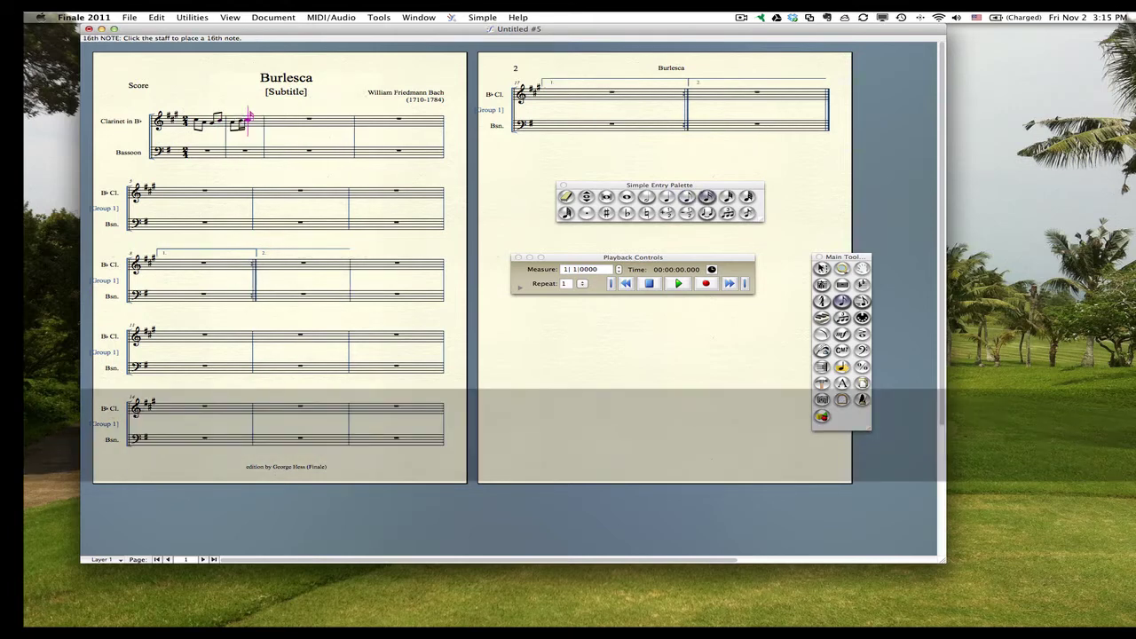
left_click(250, 118)
left_click(259, 118)
left_click(266, 117)
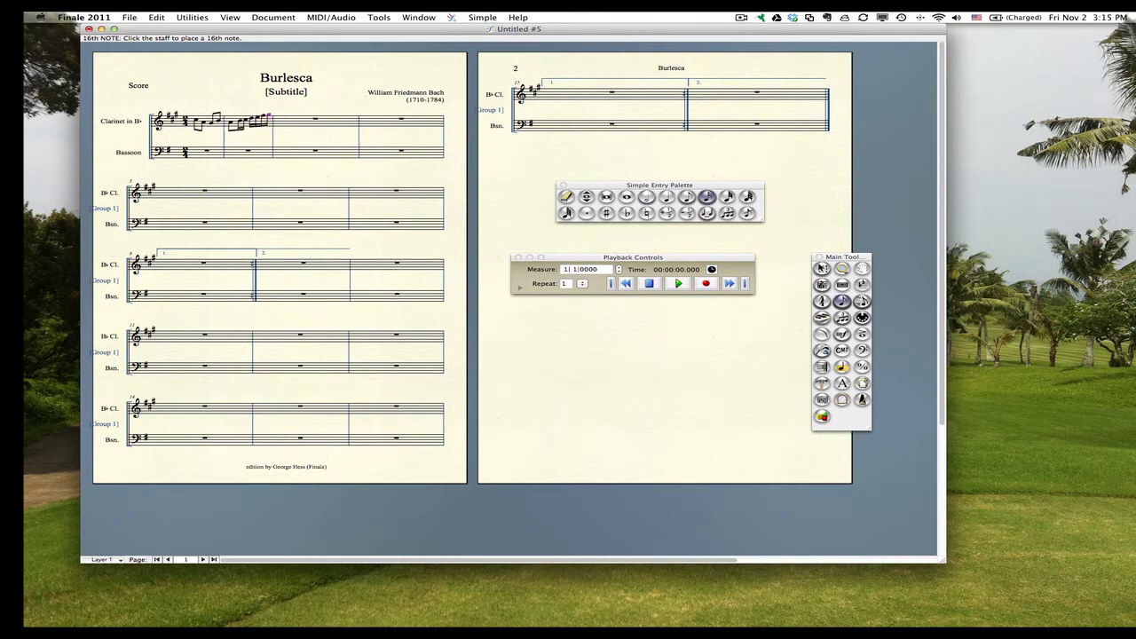
Step: Fill the third clarinet measure with descending eighth notes and carry on into the fourth measure
key("4")
left_click(279, 118)
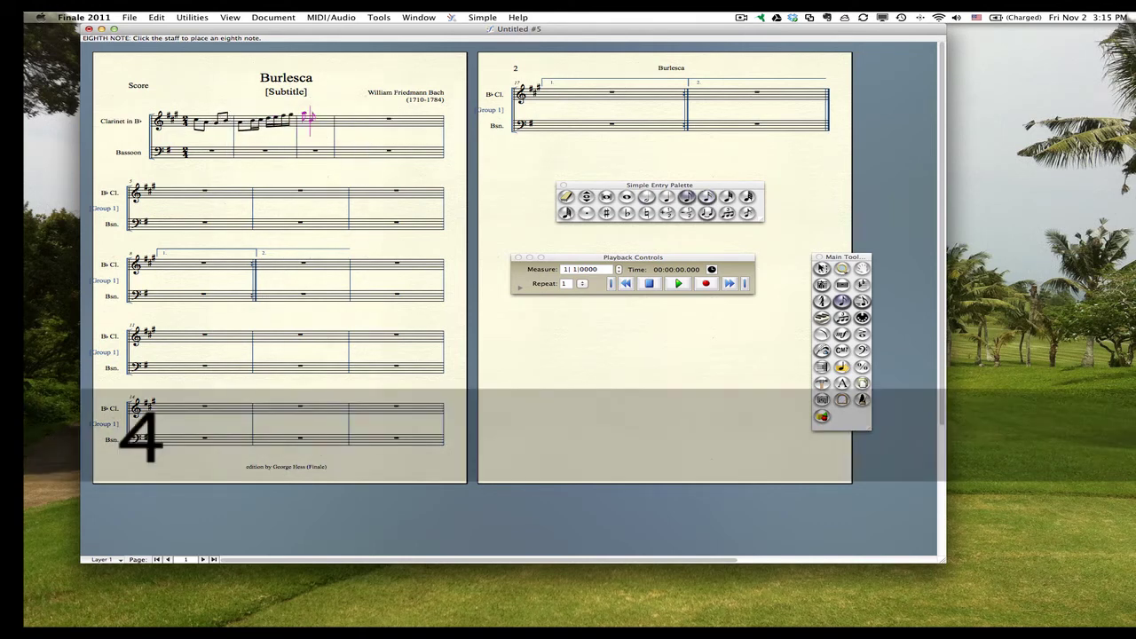
left_click(311, 118)
left_click(320, 118)
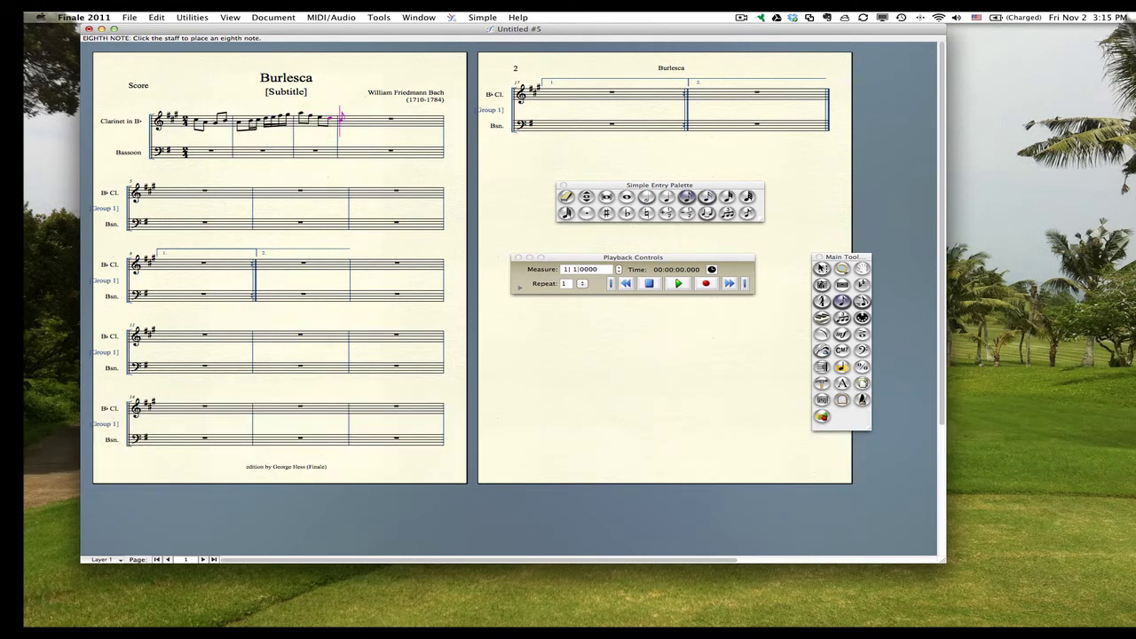
left_click(337, 118)
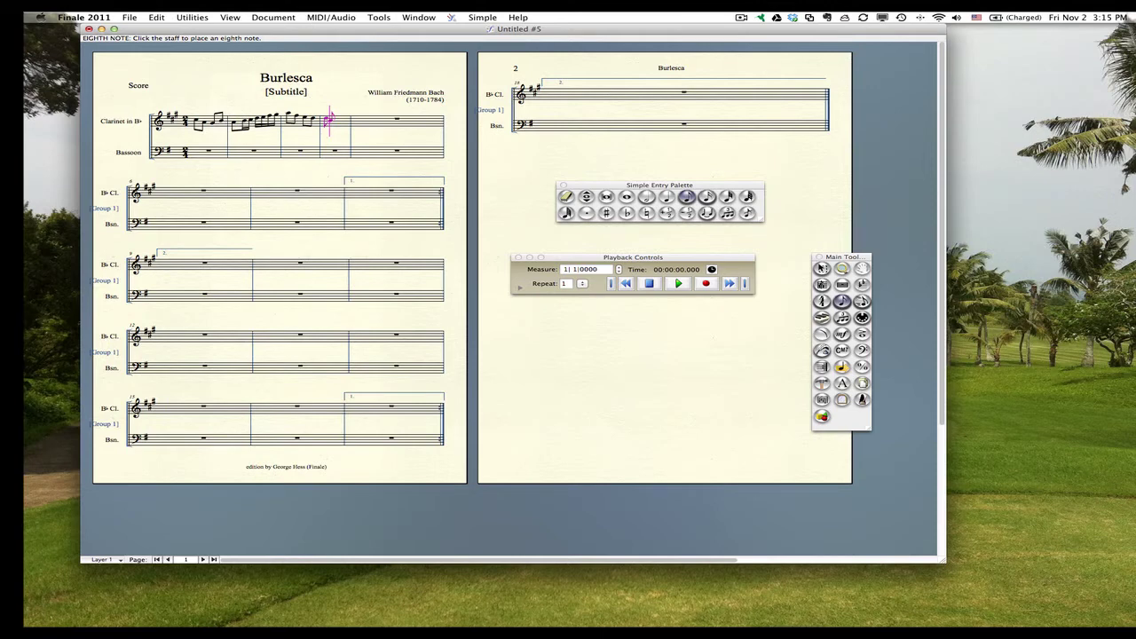
Step: Complete the fourth clarinet measure with sixteenth notes, including a sixteenth-note triplet
key("3")
left_click(332, 118)
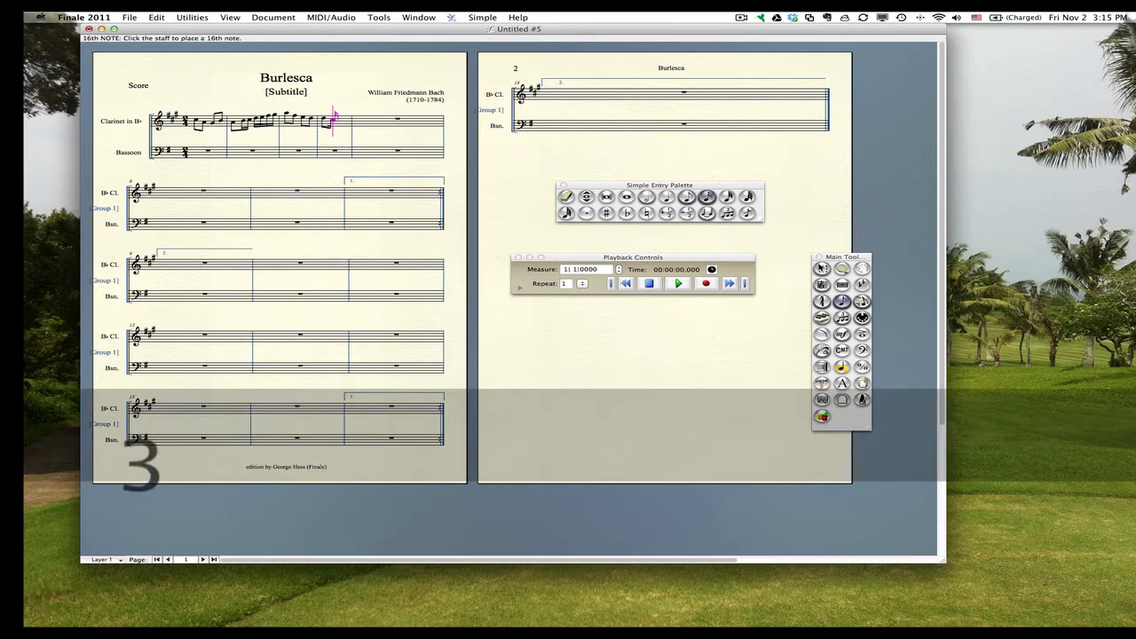
key("9")
left_click(338, 118)
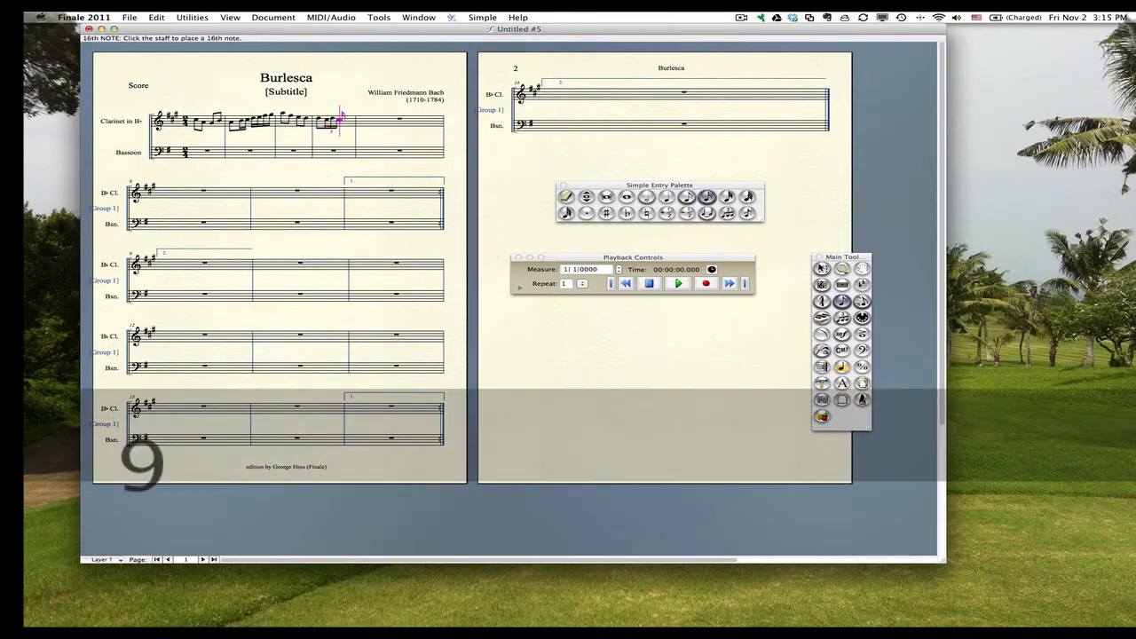
Step: Fill the fifth and sixth clarinet measures with eighth notes and running sixteenth notes
key("5")
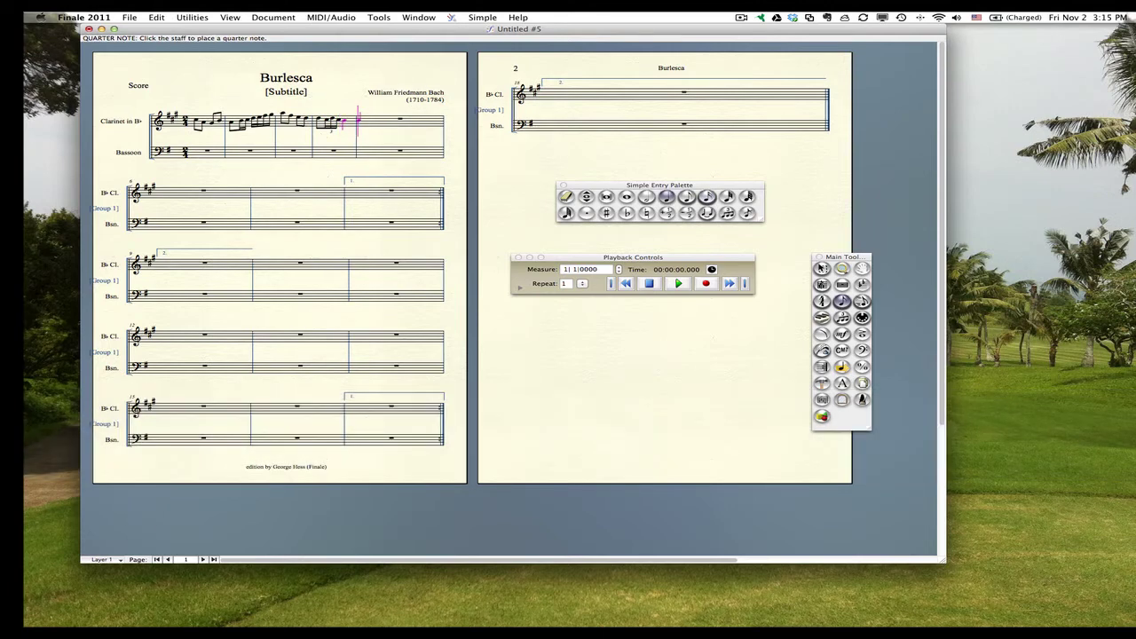
key("4")
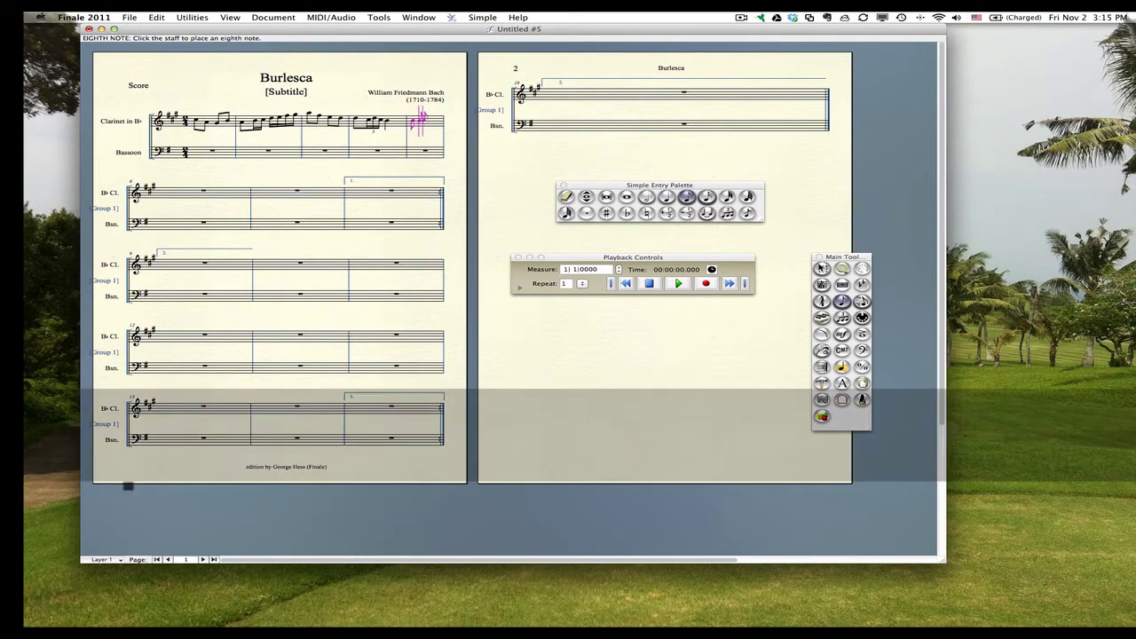
key("3")
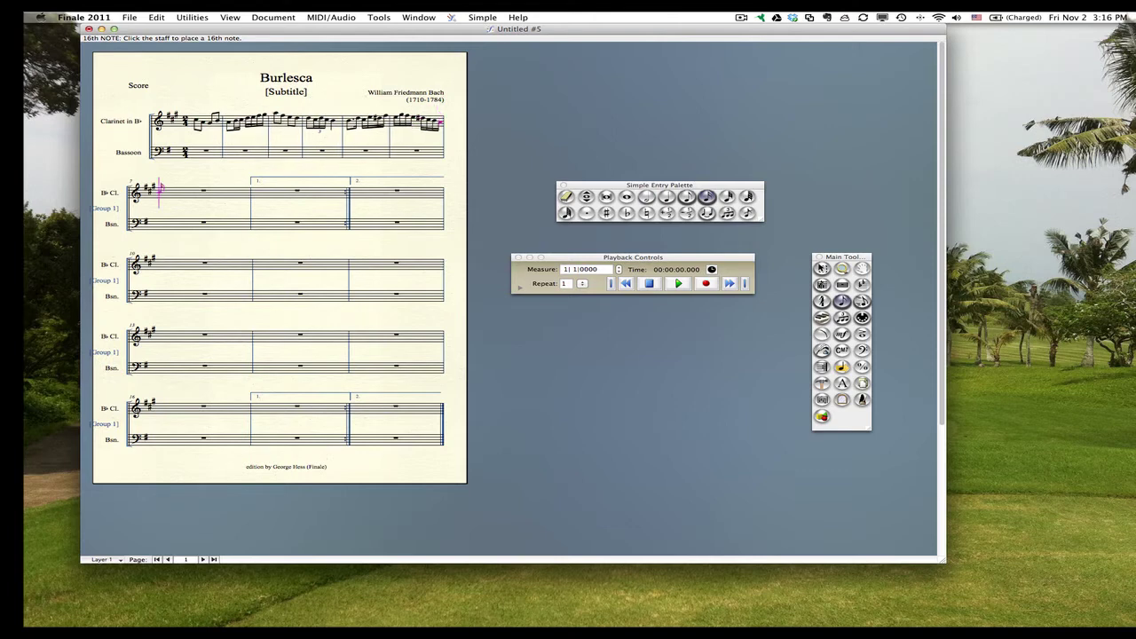
Step: Start the seventh clarinet measure with a quarter note followed by sixteenth-note grace notes
key("5")
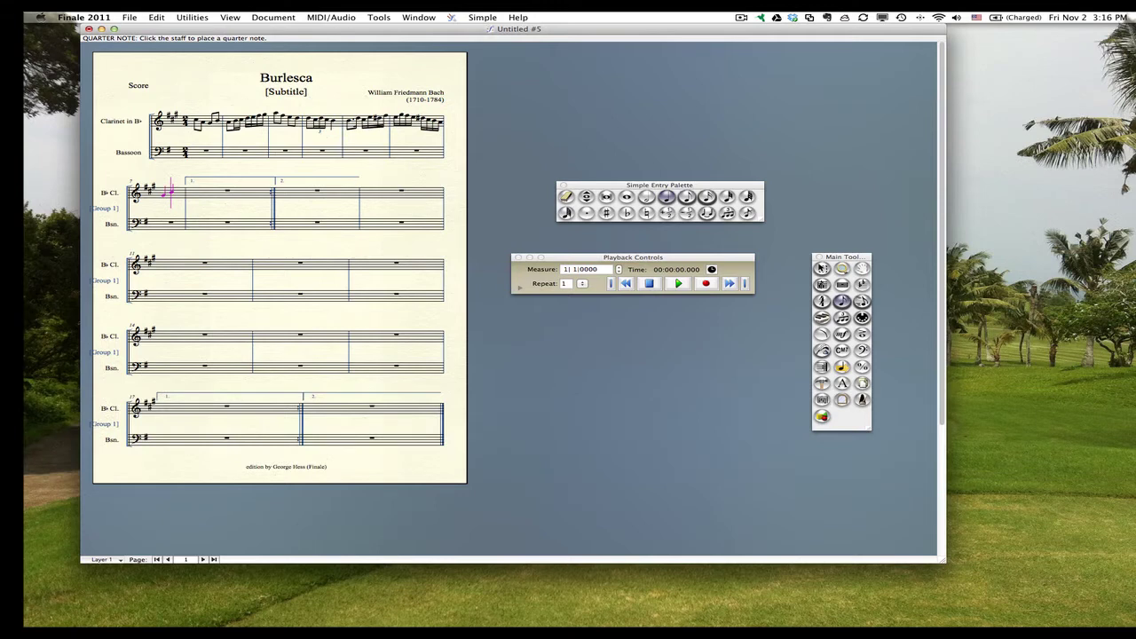
key("3")
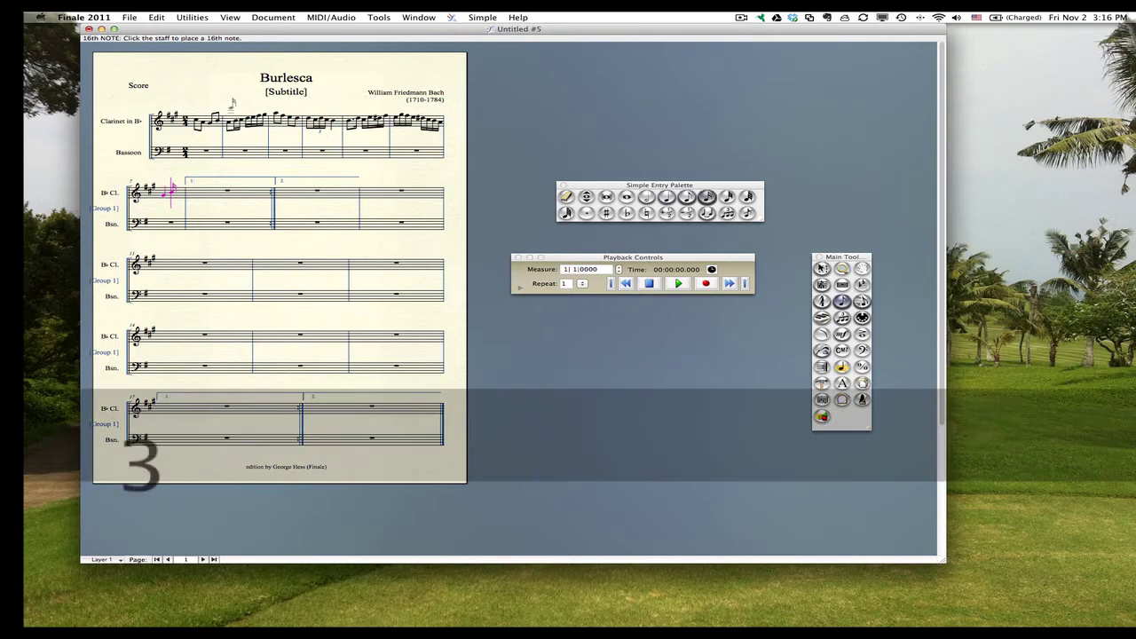
left_click(172, 189)
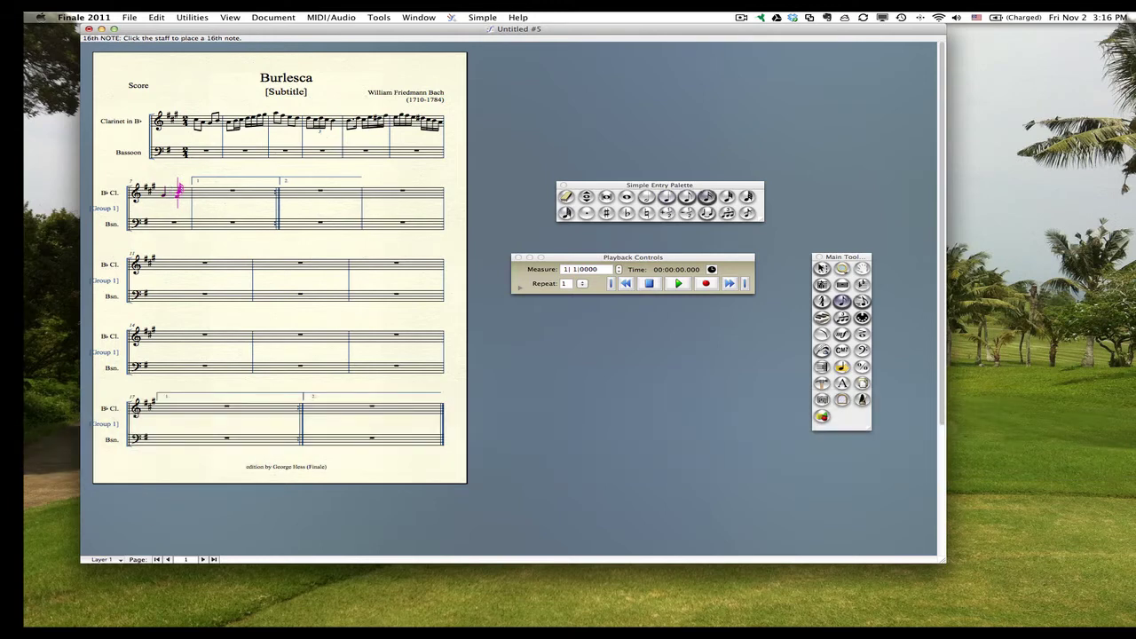
key("alt")
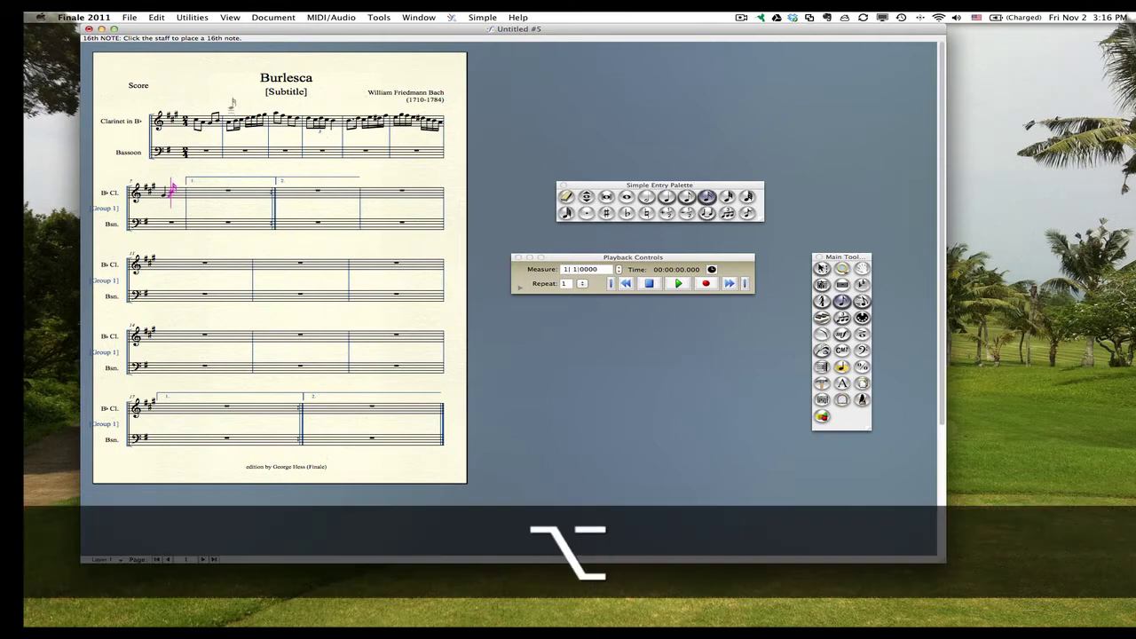
key("a")
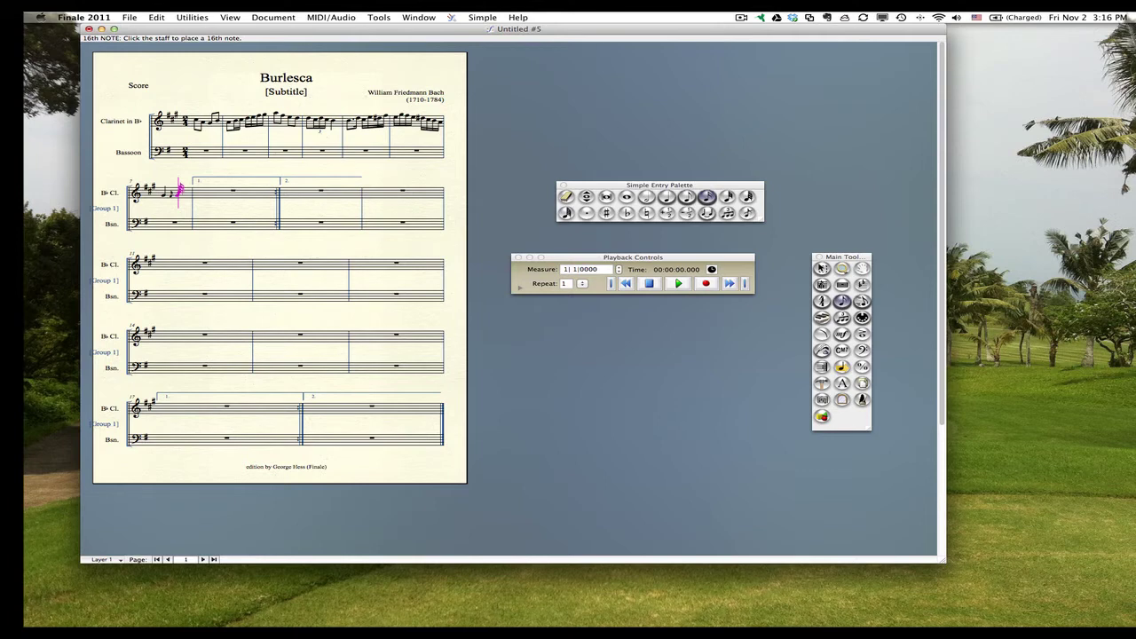
key("alt")
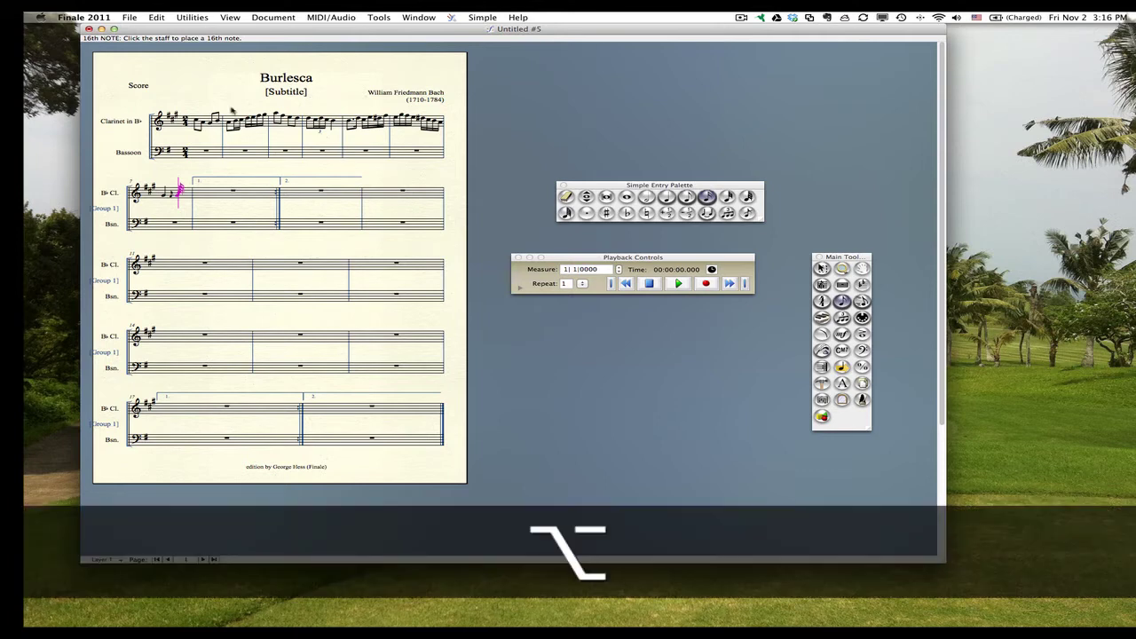
key("alt+g")
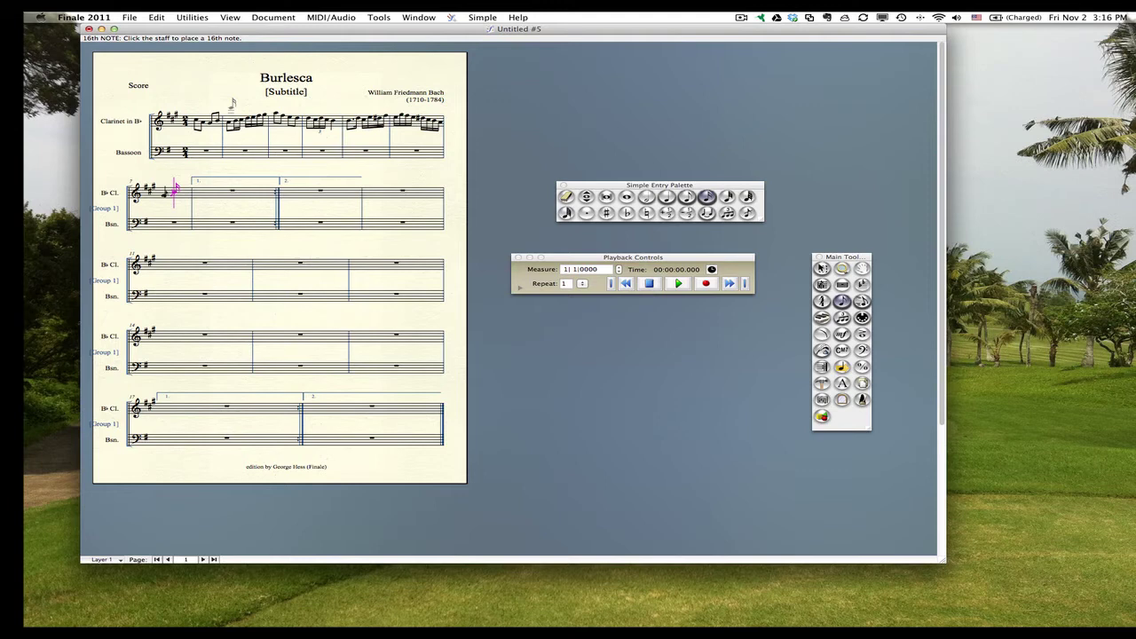
Step: Finish the seventh clarinet measure with a dotted eighth and a sixteenth, and enter a half note in the first and second endings
key("4")
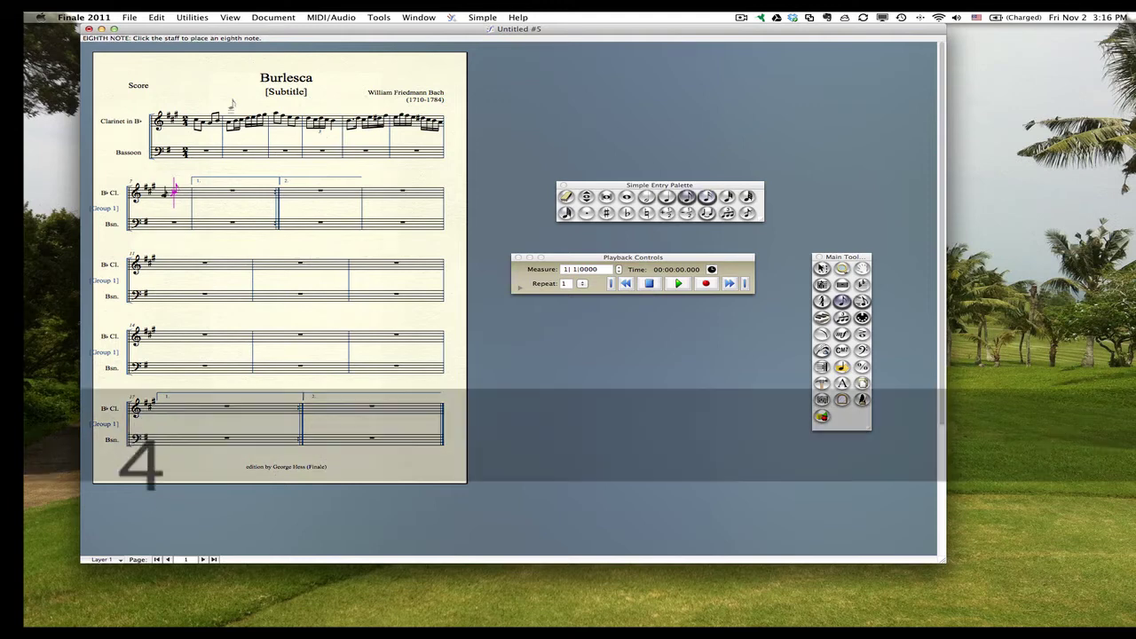
key("Return")
key("period")
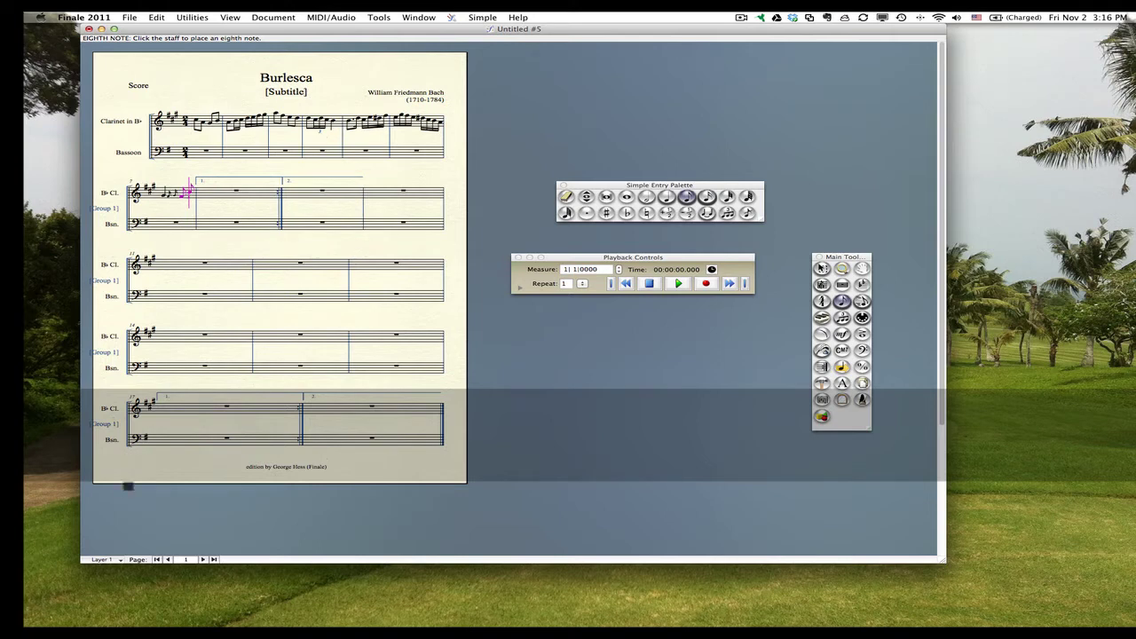
key("3")
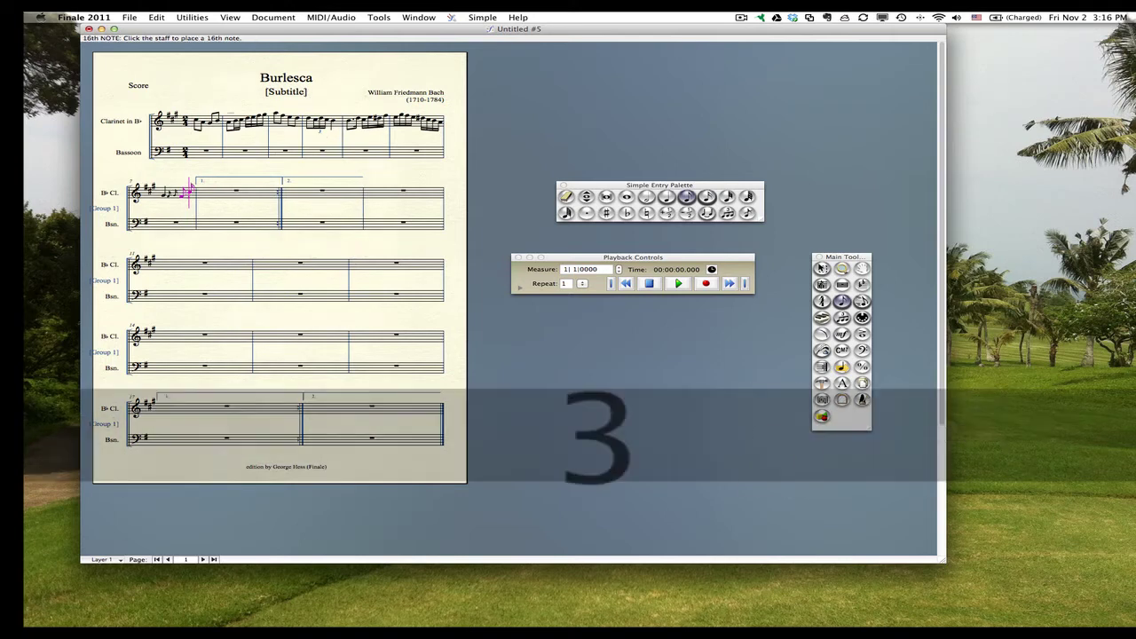
key("6")
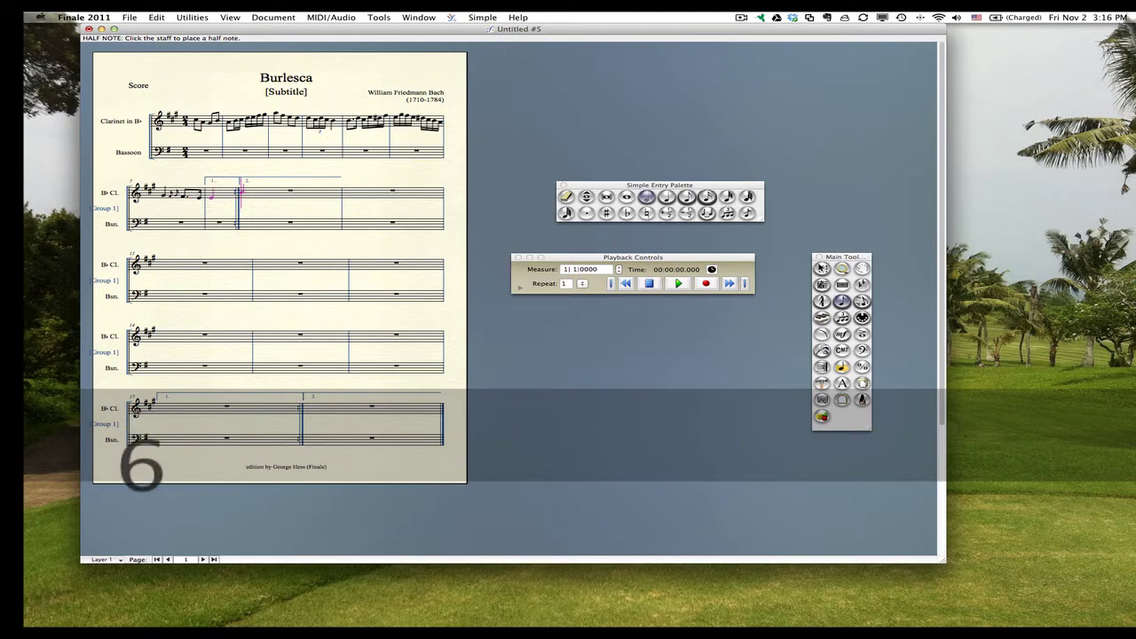
key("a")
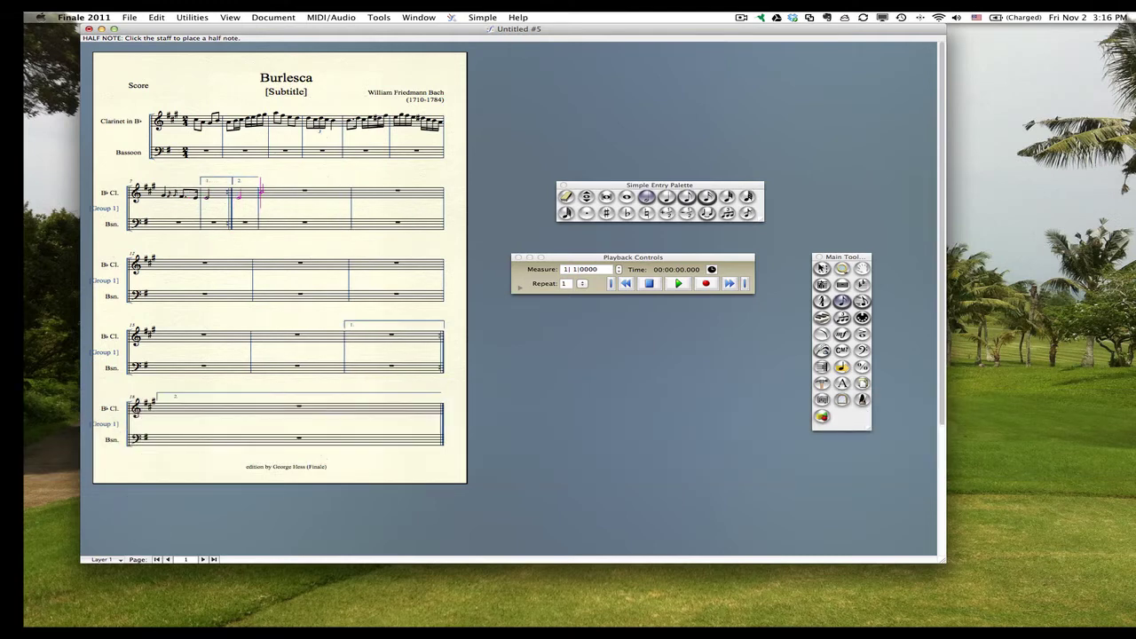
Step: Fill clarinet measure 10, right after the second ending, with a sixteenth rest and a run of sixteenth notes
key("3")
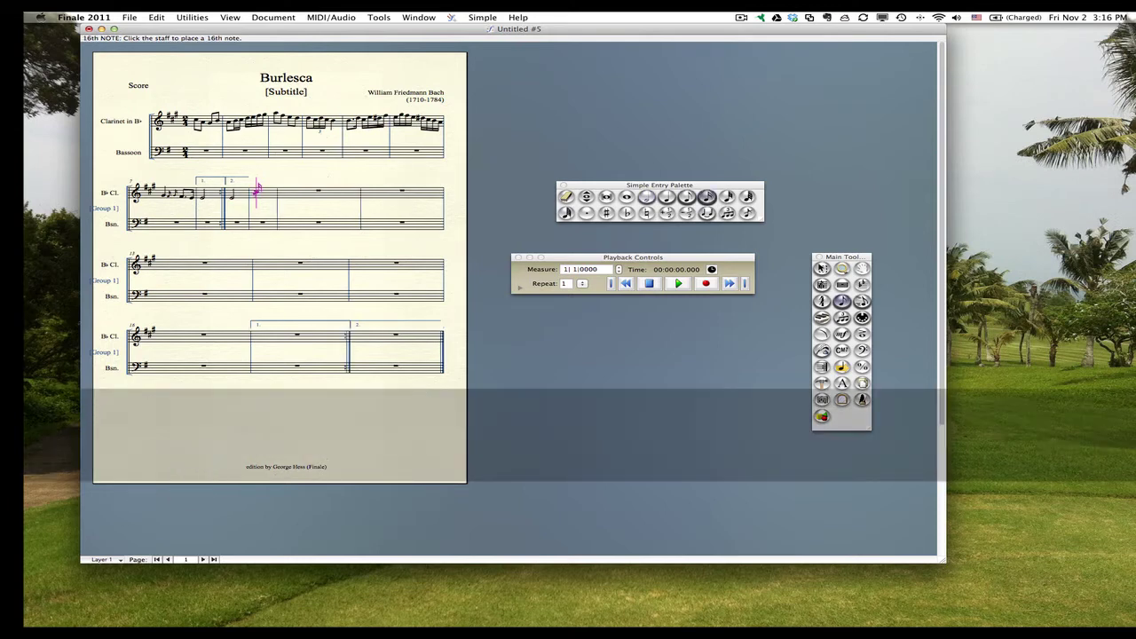
key("c")
key("e")
key("a")
key("g")
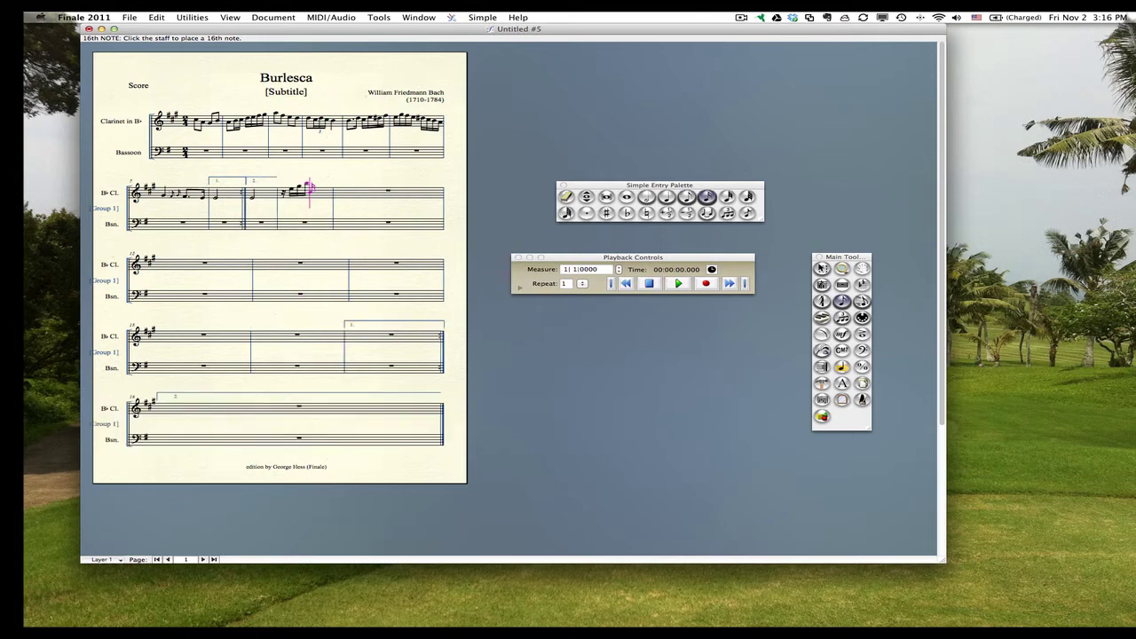
key("e")
key("f")
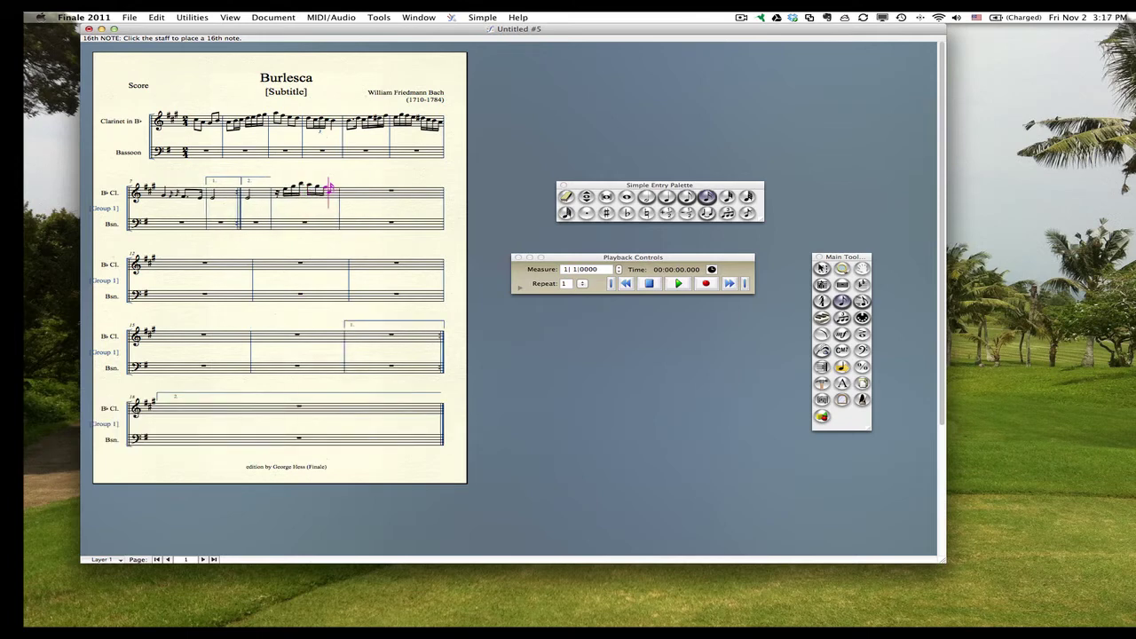
key("g")
Step: Enter a quarter note and two eighth notes in clarinet measure 11
key("5")
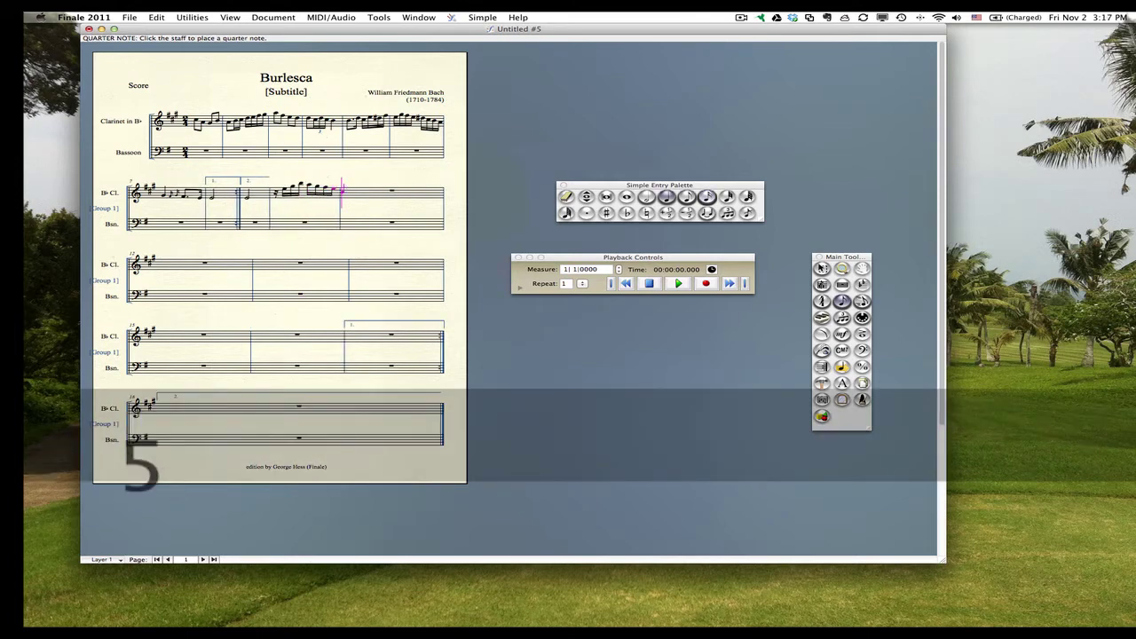
key("a")
key("4")
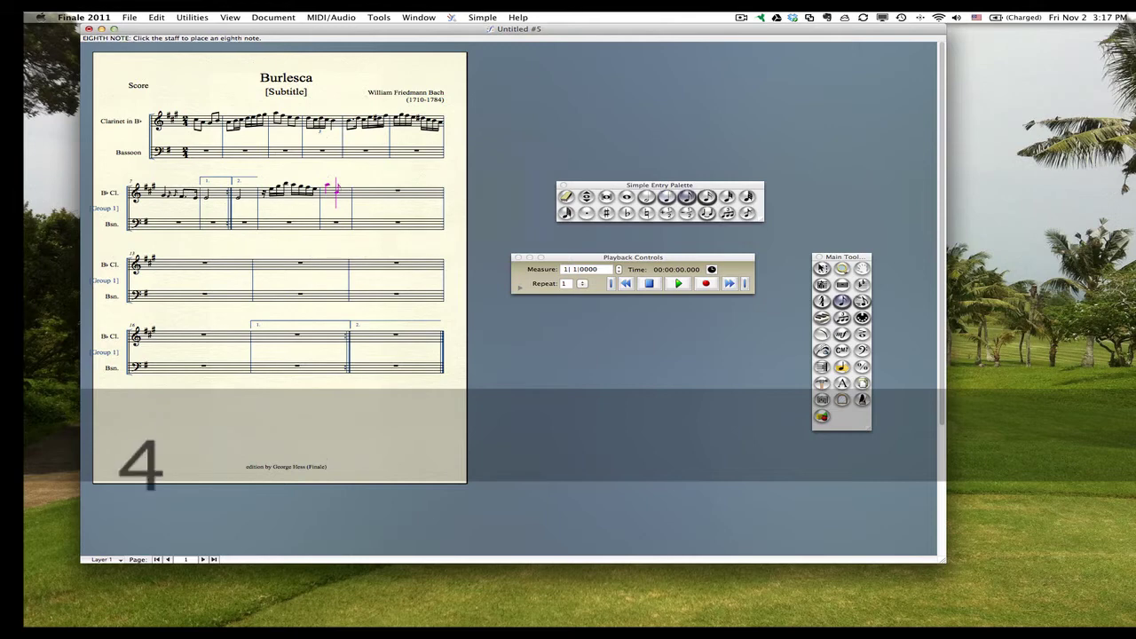
key("e")
key("e")
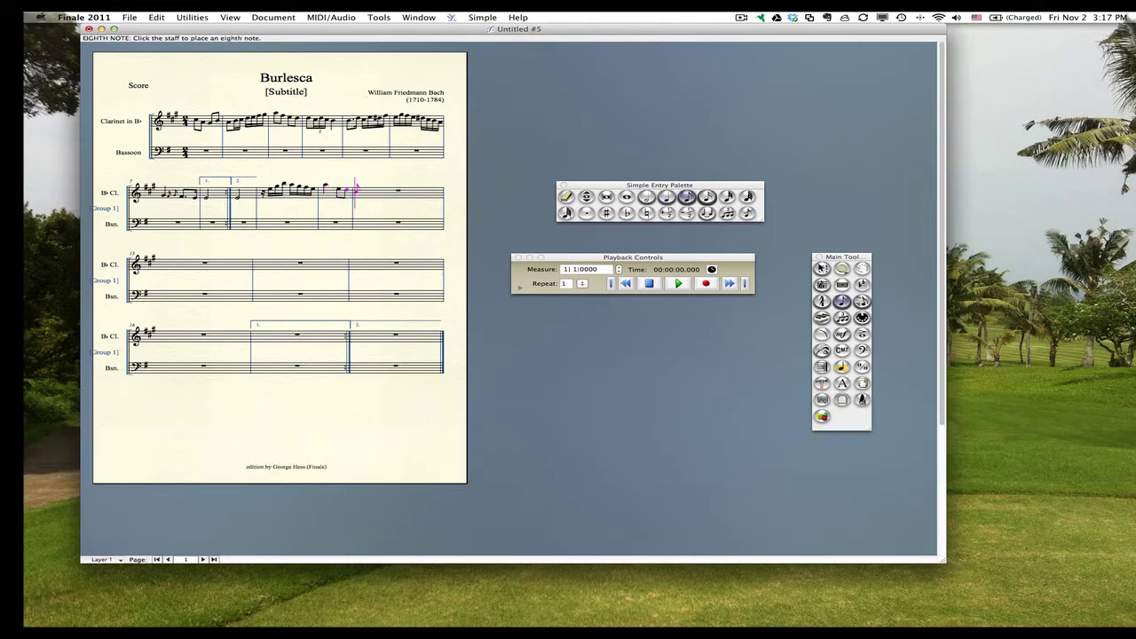
Step: Fill clarinet measure 12 with sixteenth notes
key("3")
key("e")
key("e")
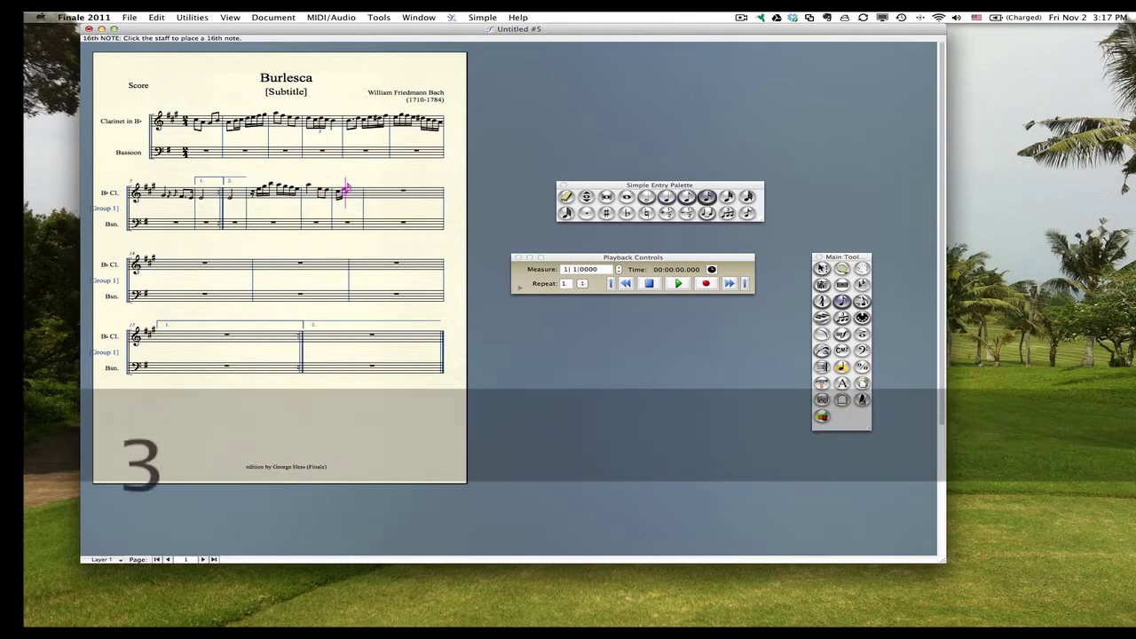
key("e")
key("e")
key("e")
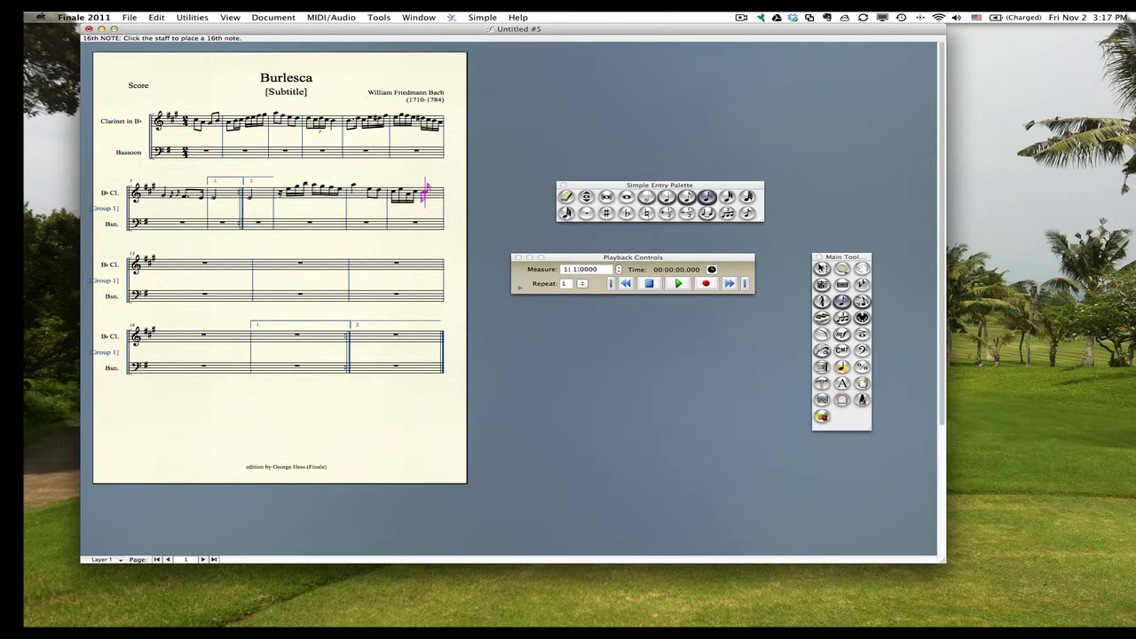
key("e")
key("e")
key("e")
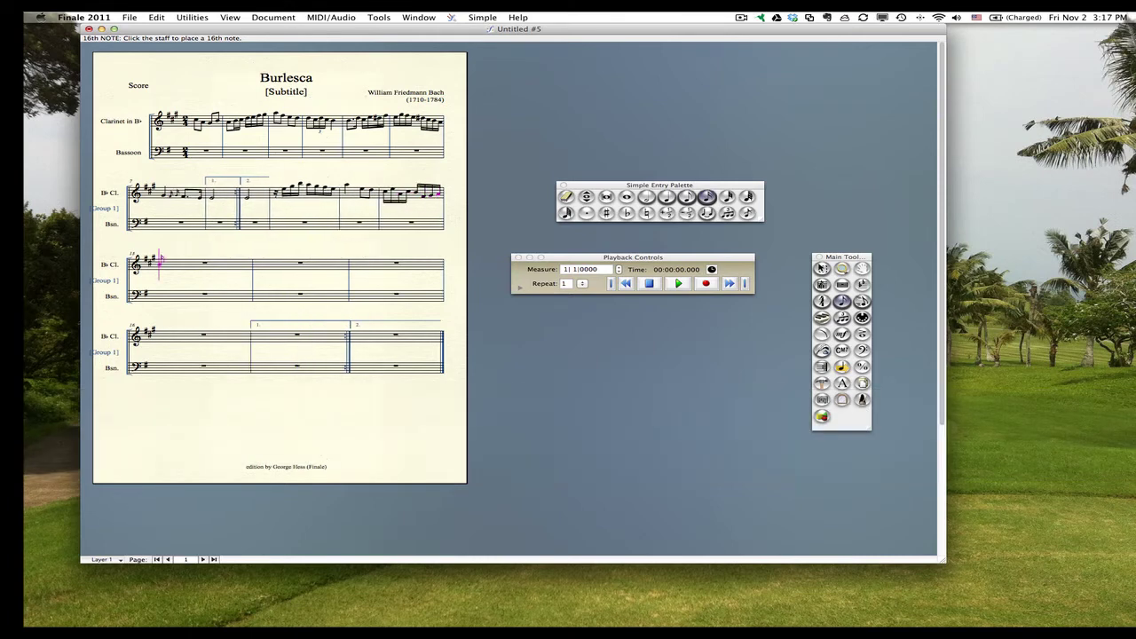
Step: Enter two eighth notes and a quarter note in clarinet measure 13
key("4")
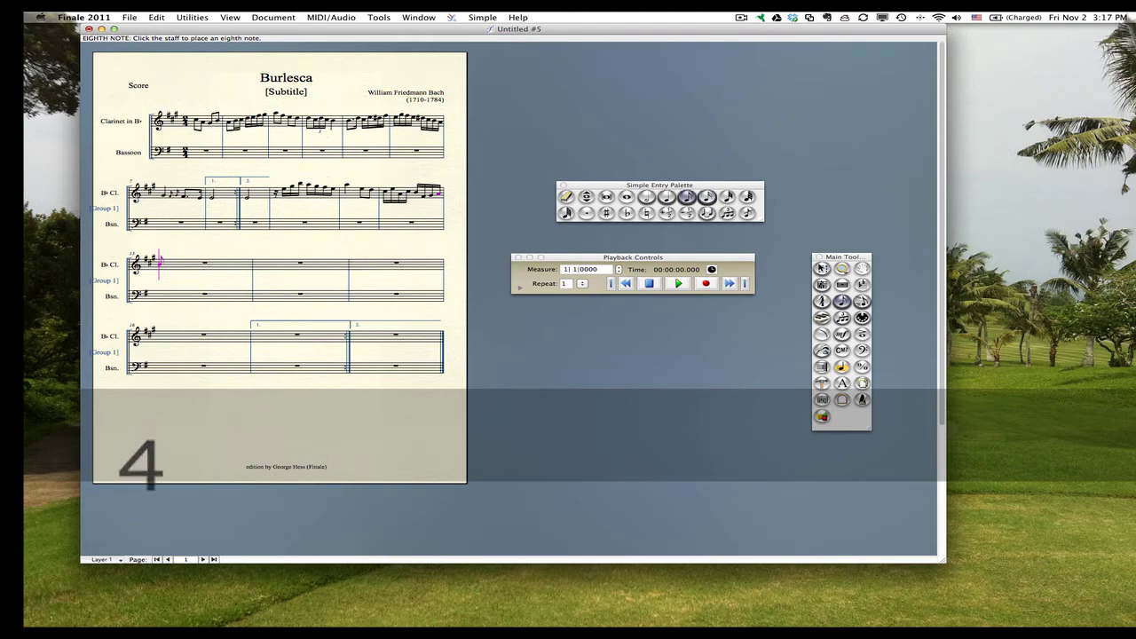
key("e")
key("5")
key("e")
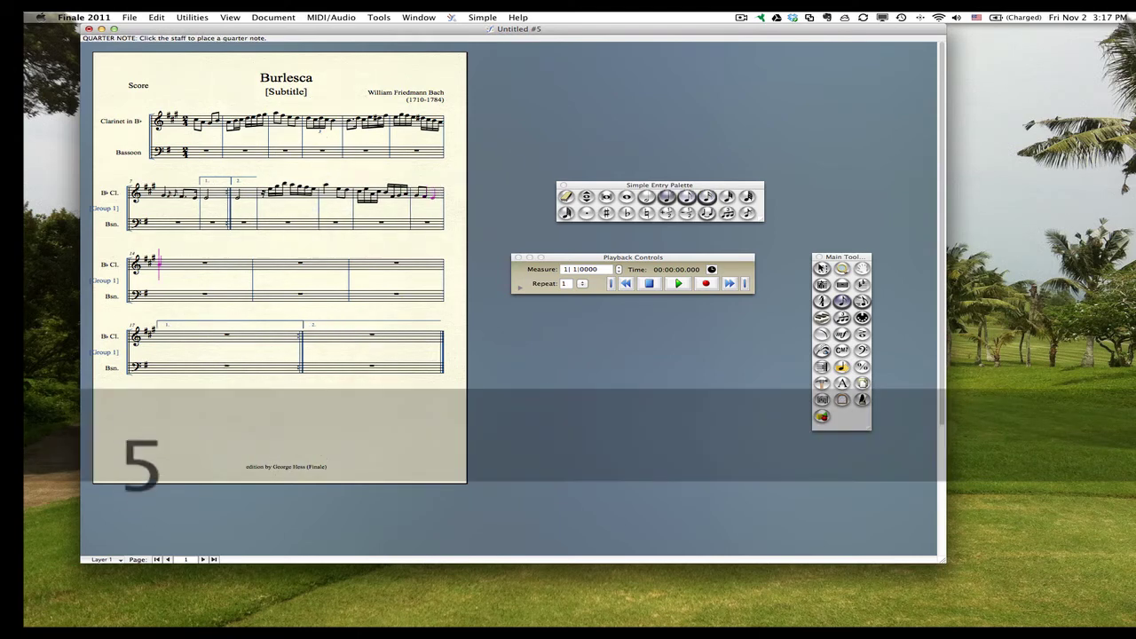
Step: Fill clarinet measure 14 with two eighth notes followed by a group of sixteenth notes
key("4")
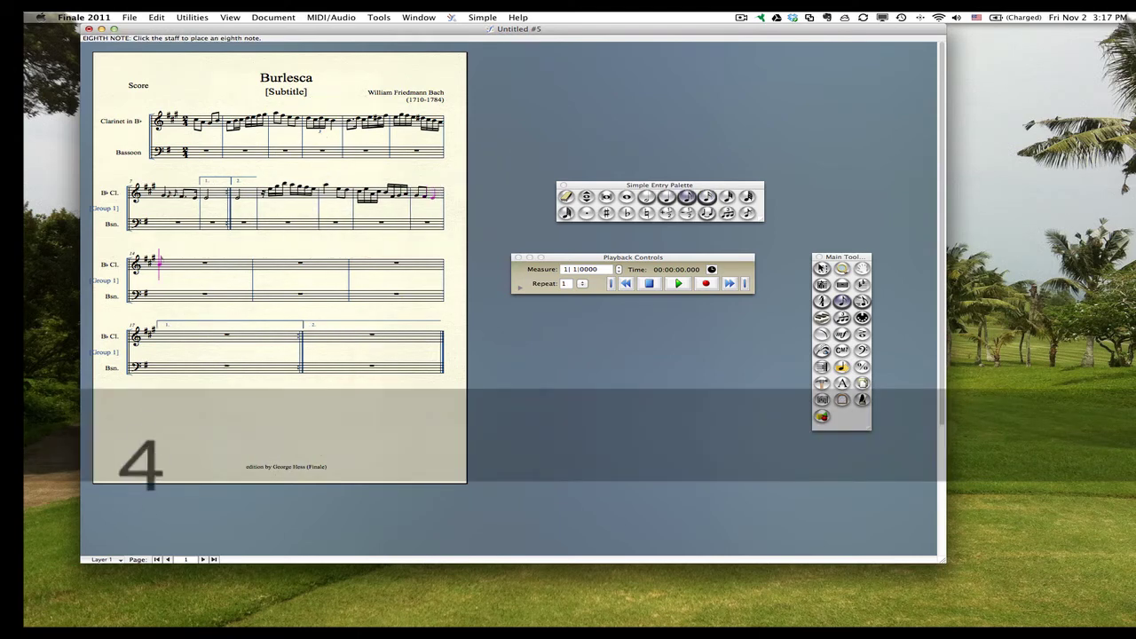
key("a")
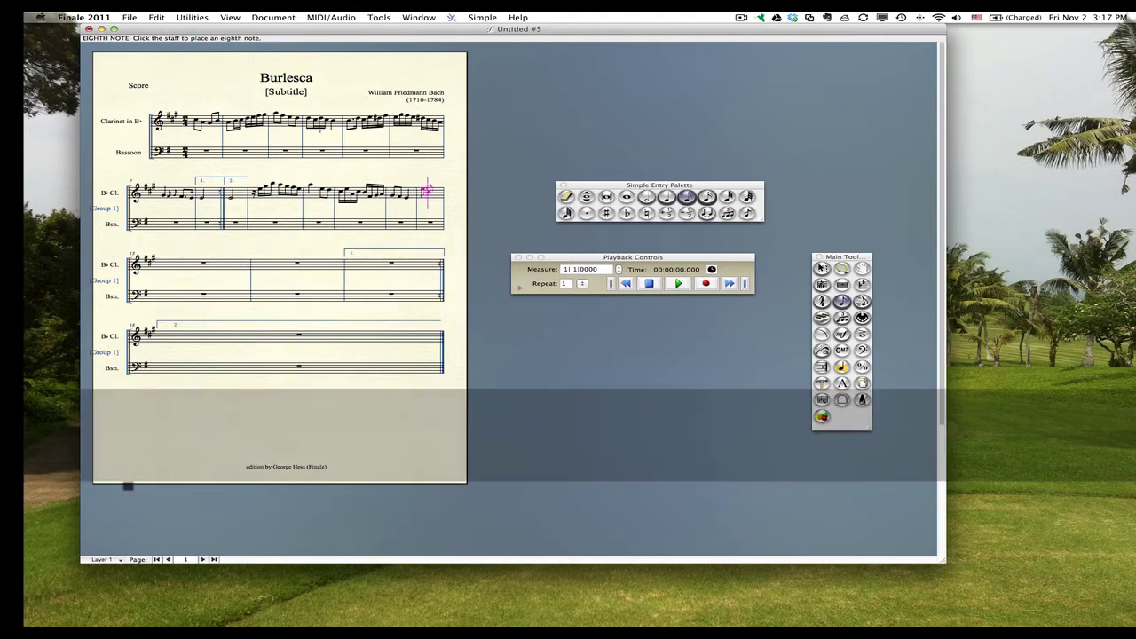
key("3")
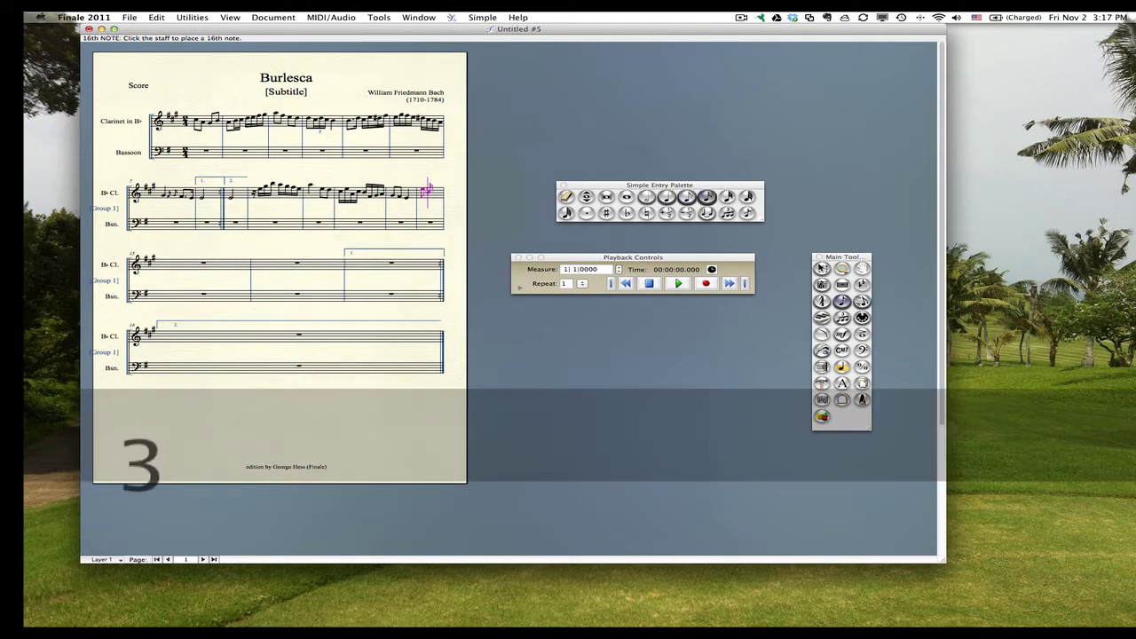
key("a")
key("e")
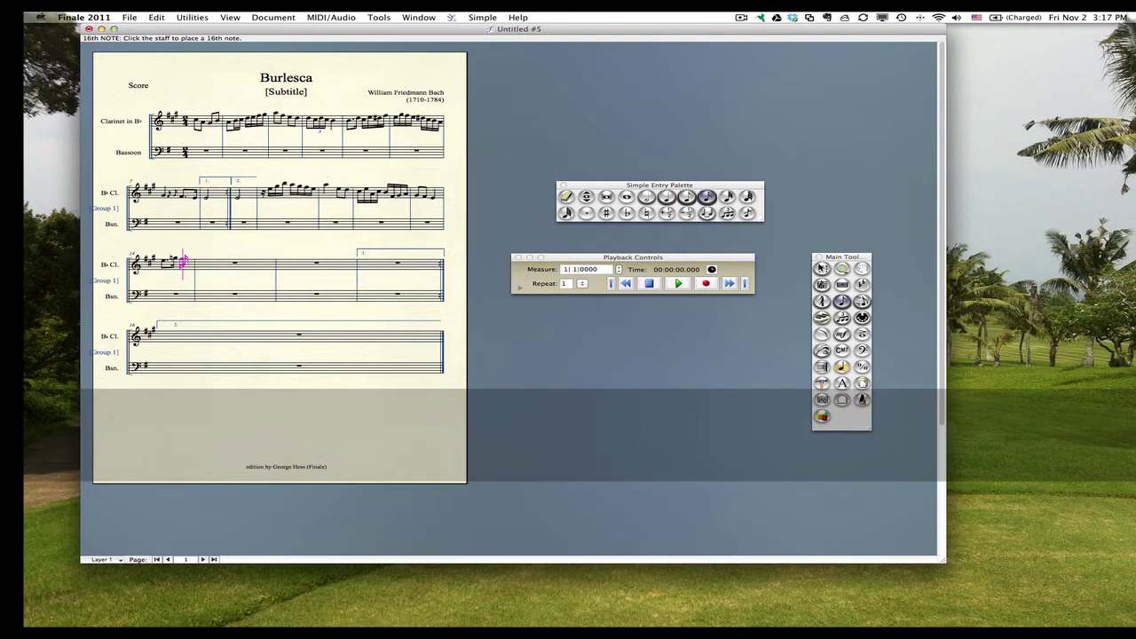
key("f")
key("g")
key("a")
key("c")
key("a")
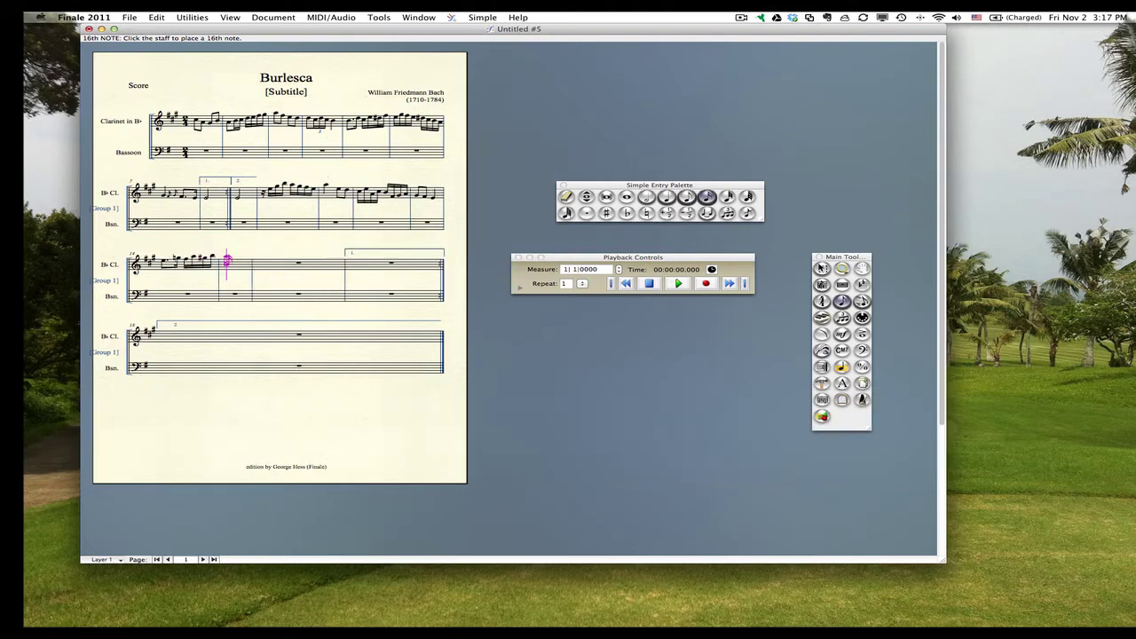
Step: Fill clarinet measure 15 with a run of sixteenth notes that descends toward its end
key("b")
key("c")
key("b")
key("a")
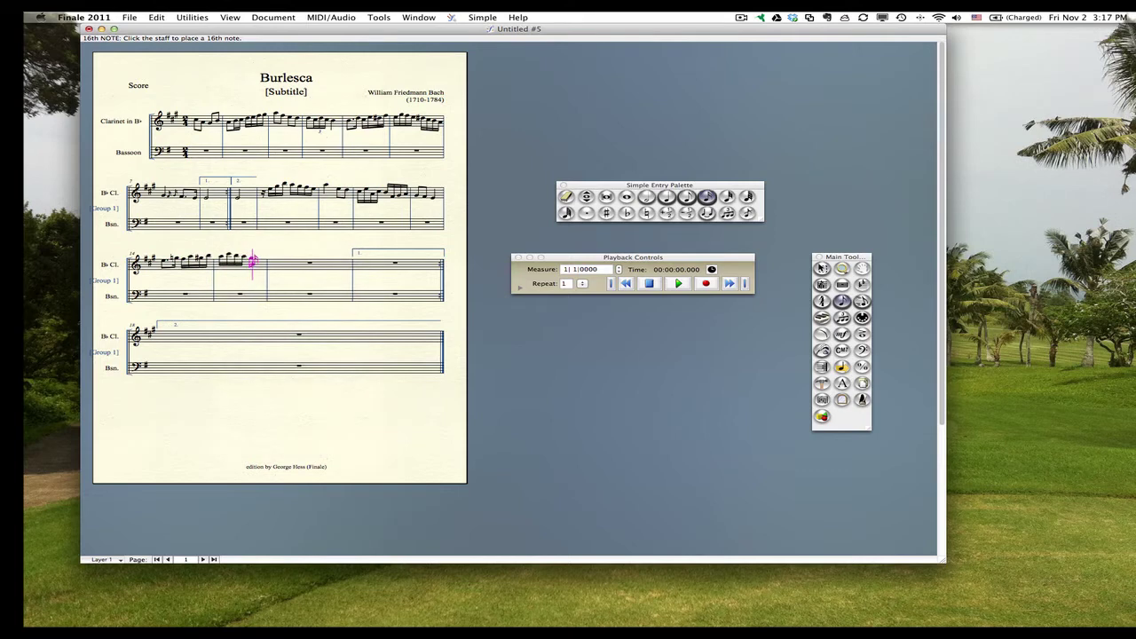
key("g")
key("f")
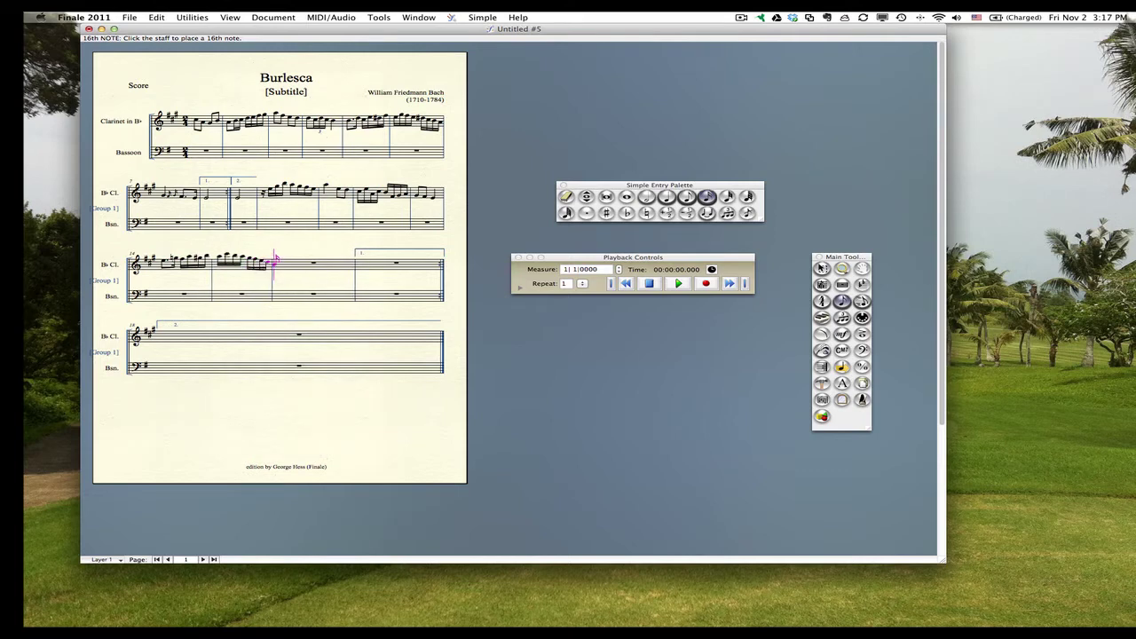
Step: Enter a quarter note, sixteenth grace notes, a dotted eighth note and a sixteenth note in clarinet measure 16
key("5")
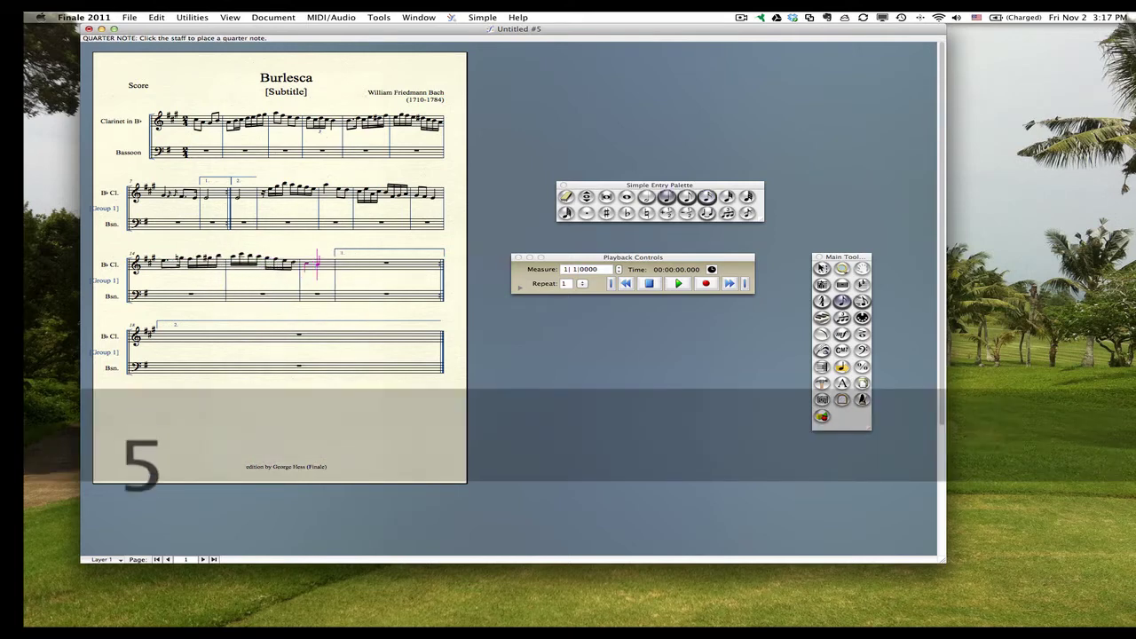
key("3")
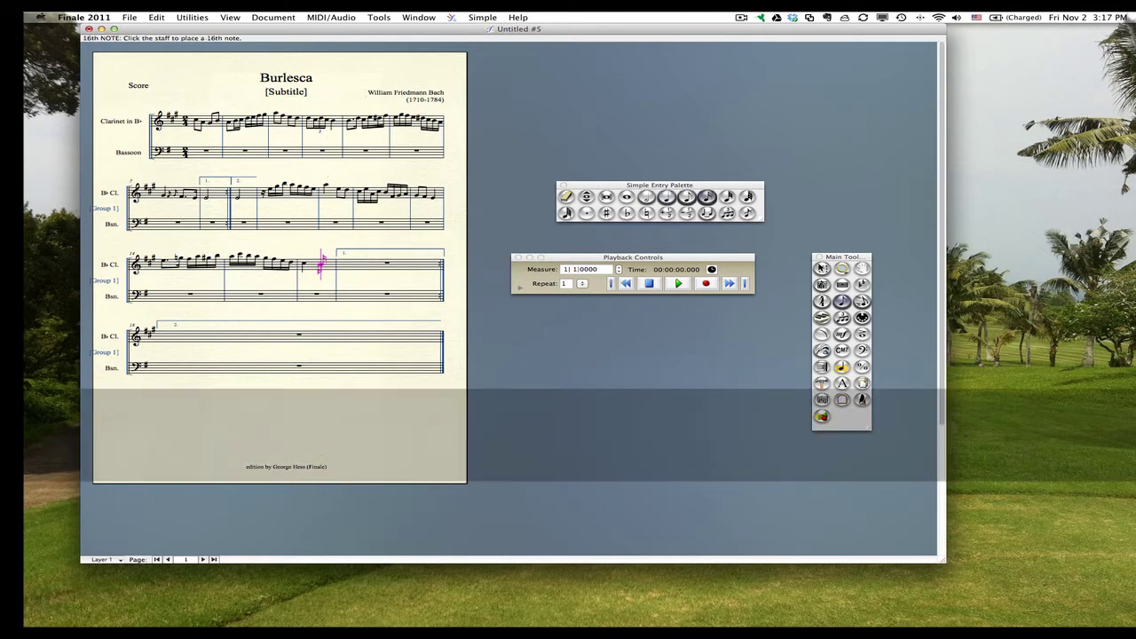
key("alt")
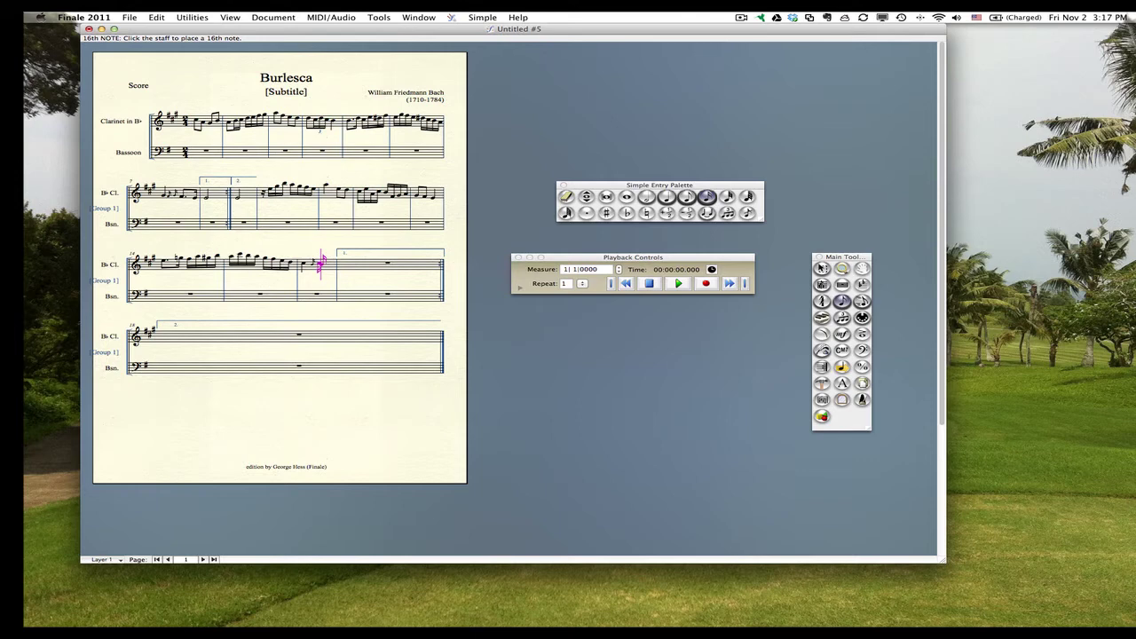
key("alt+g")
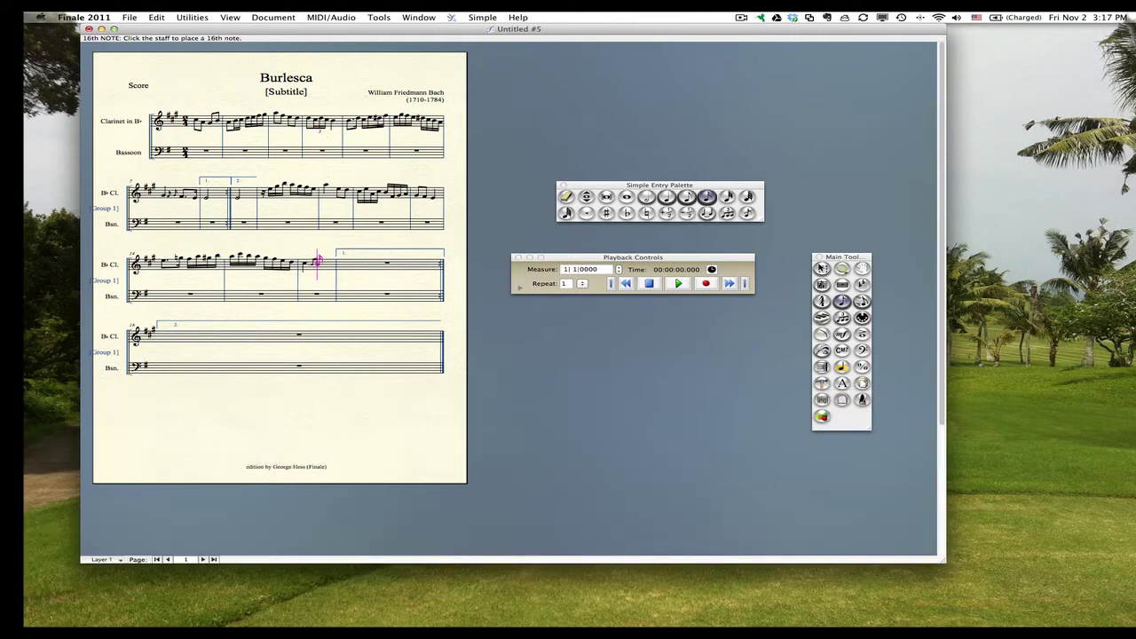
key("4")
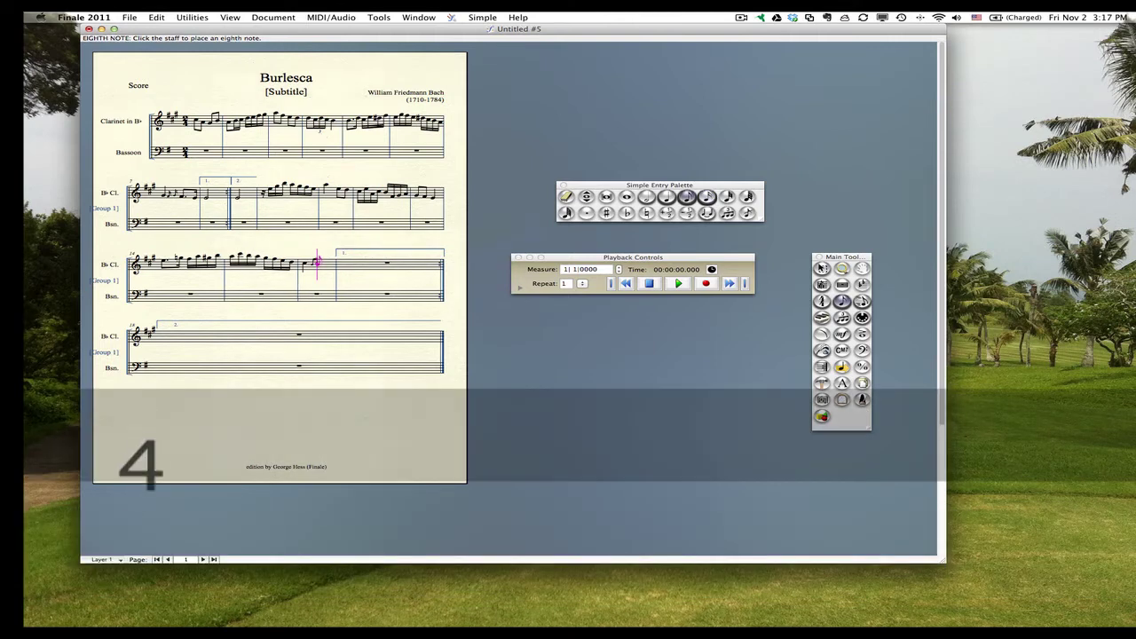
key(".")
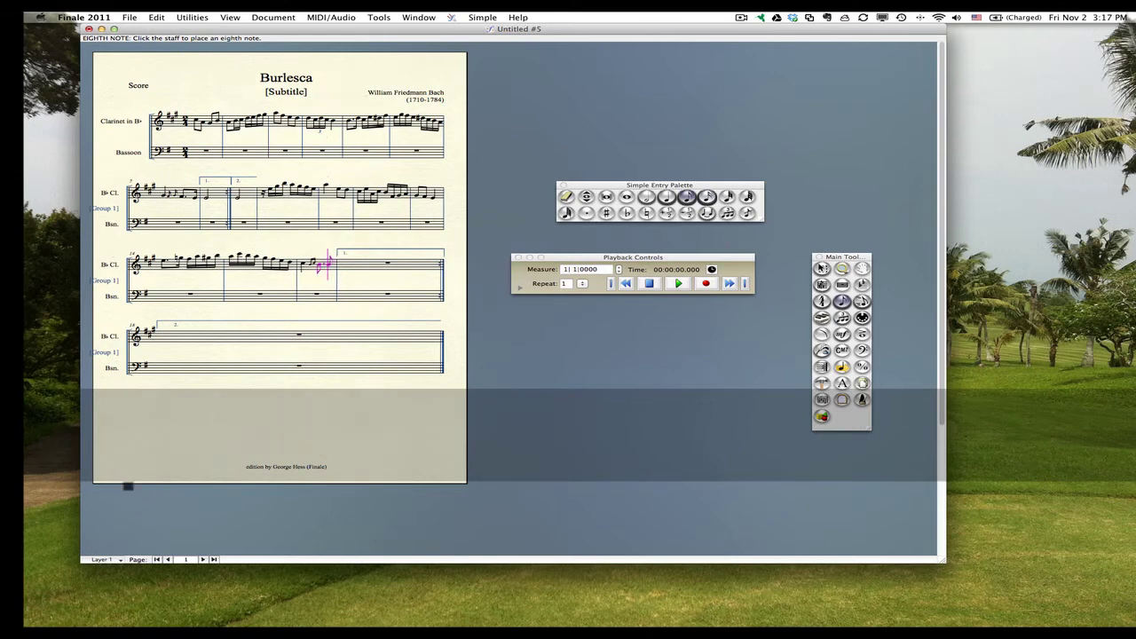
key("3")
key("Return")
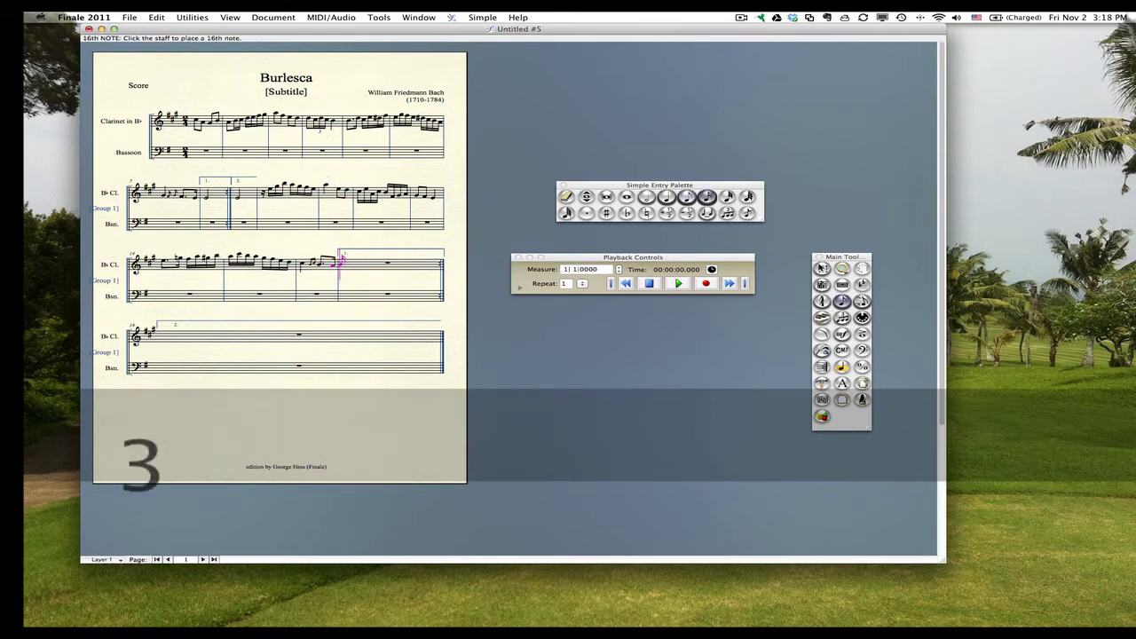
Step: Enter a half note in the clarinet's final first ending and quarter notes in its second ending
key("6")
key("Return")
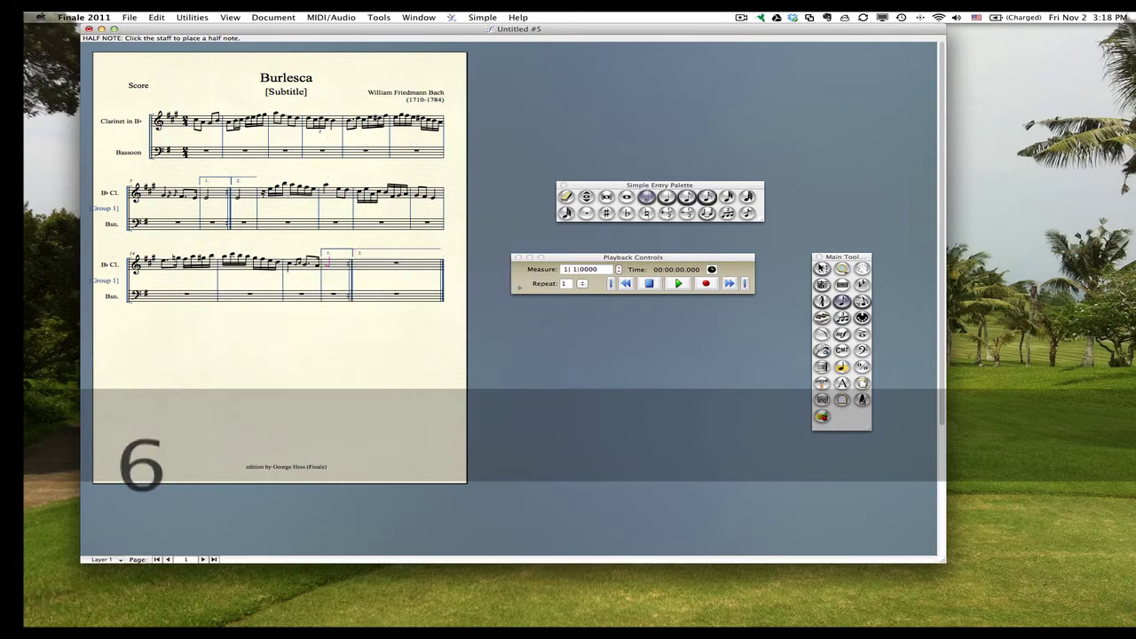
key("5")
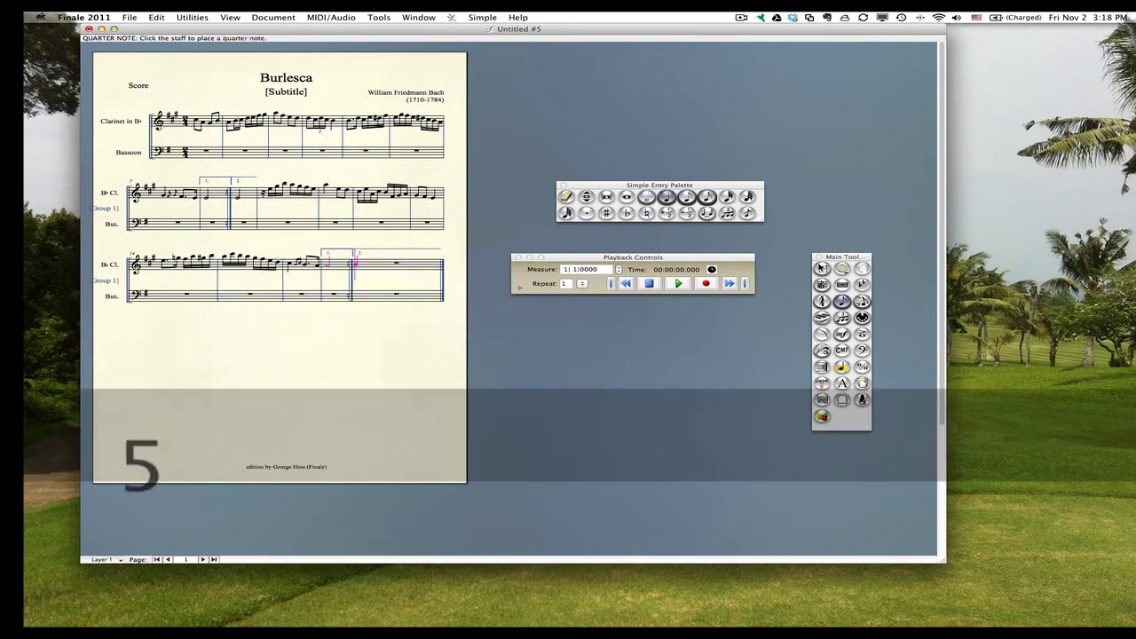
key("Return")
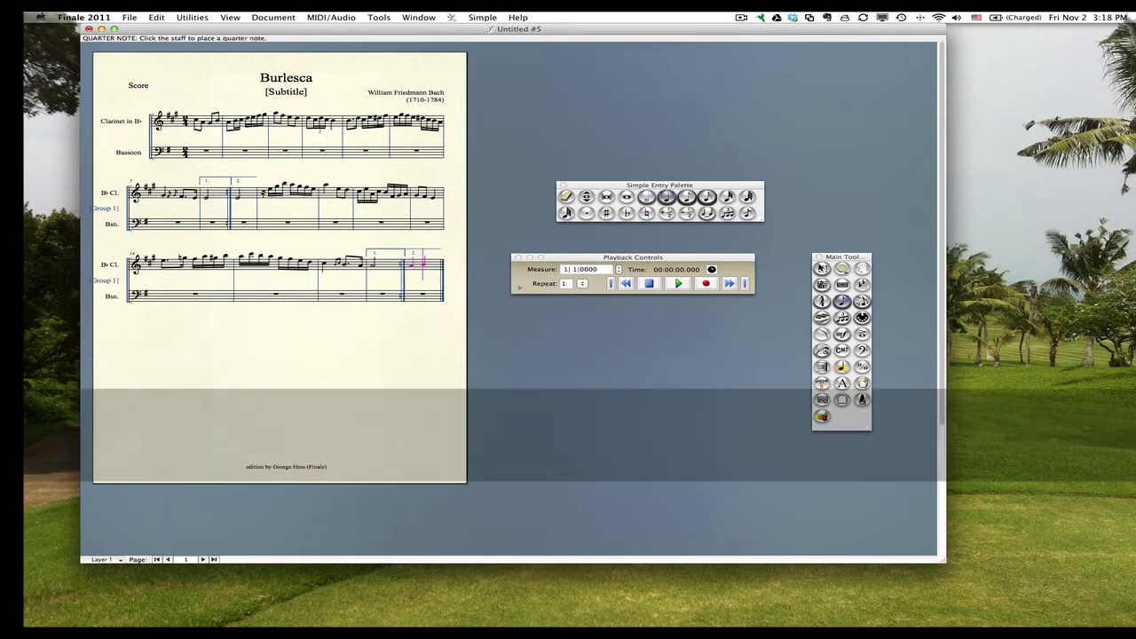
key("t")
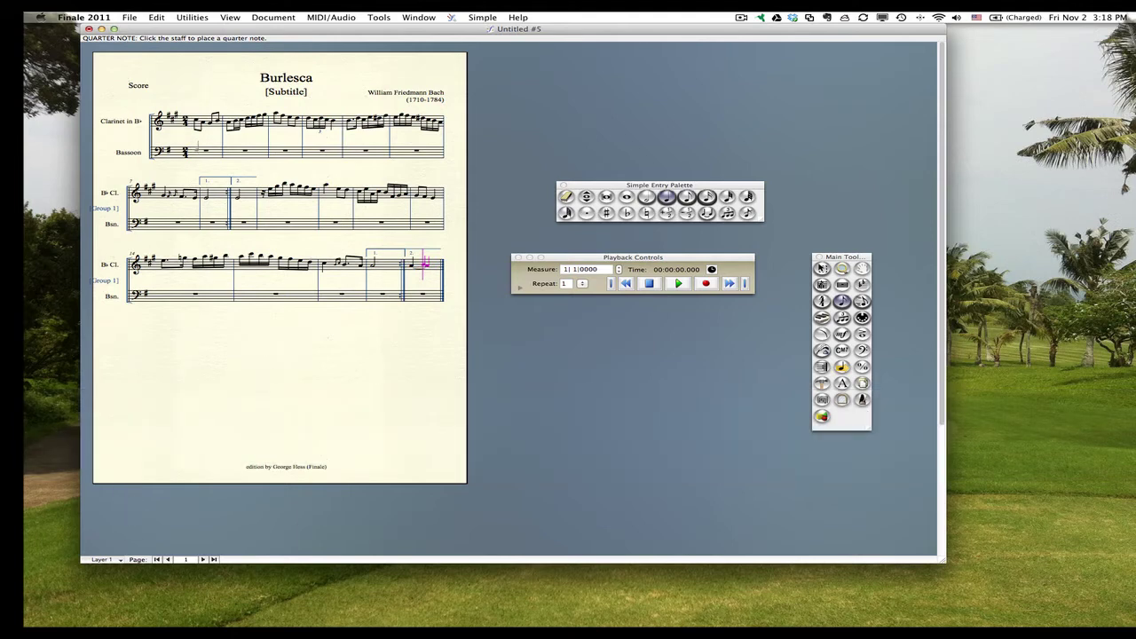
Step: Enter two quarter notes in bassoon measure 1, followed by a quarter note and a quarter rest in measure 2
left_click(197, 149)
key("Right")
key("Right")
key("Right")
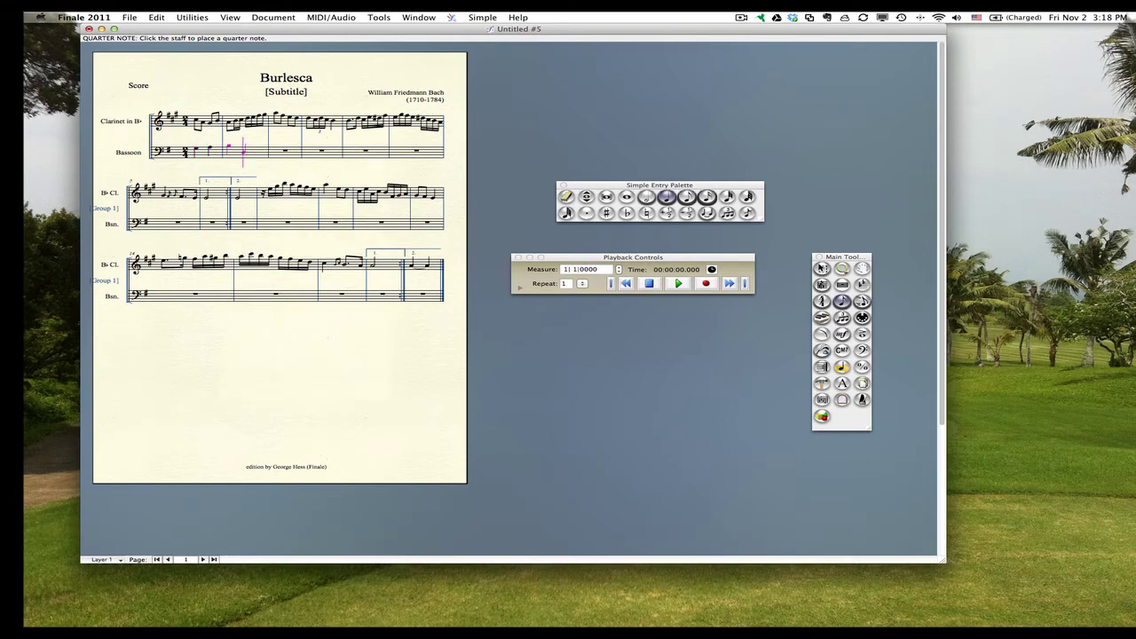
key("0")
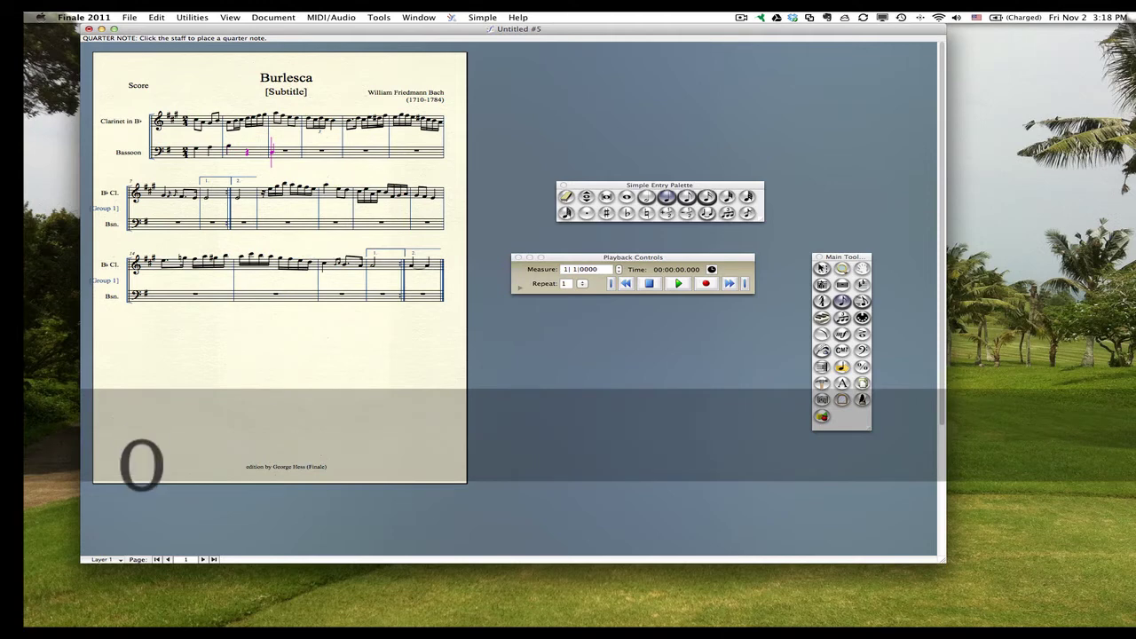
key("4")
key("0")
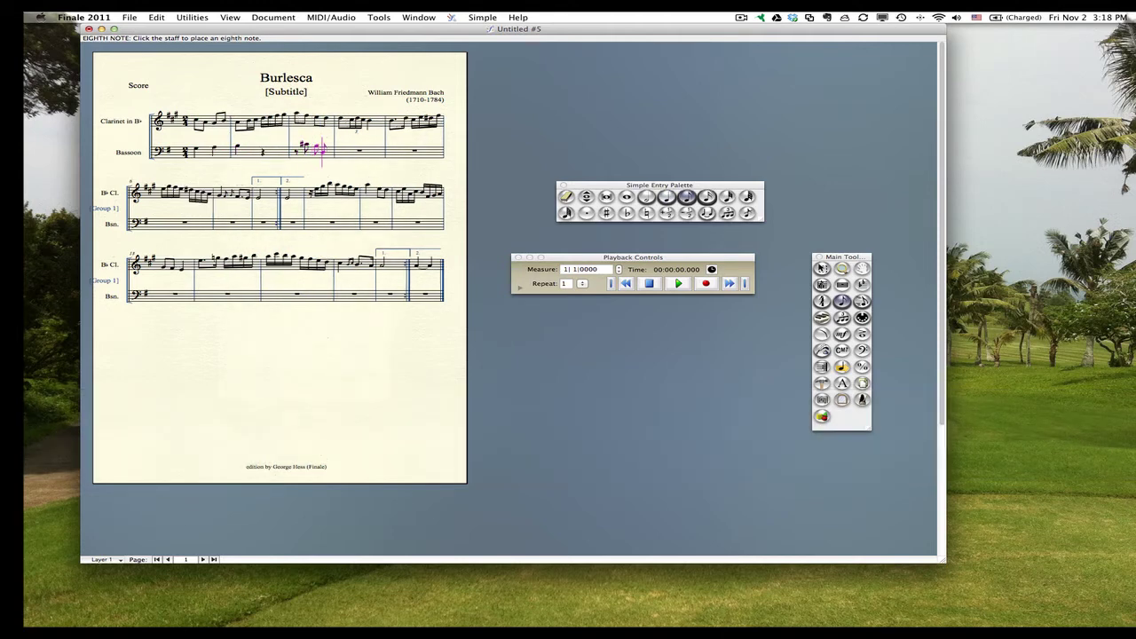
key("a")
key("BackSpace")
key("BackSpace")
key("BackSpace")
key("BackSpace")
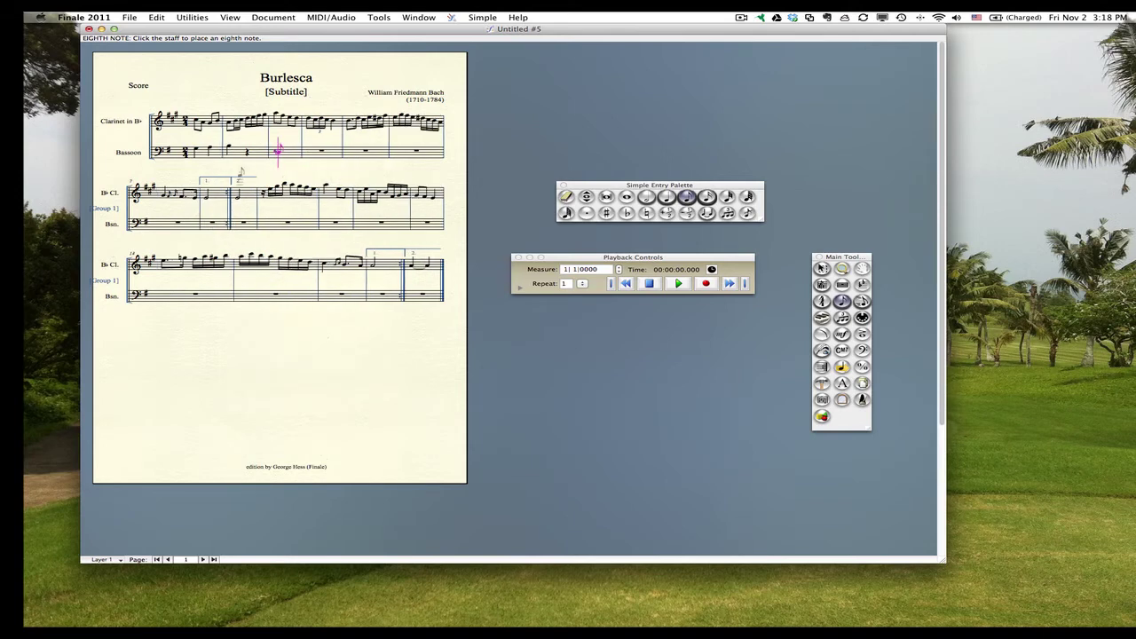
Step: Enter an eighth rest and three eighth notes in bassoon measure 3, followed by four eighth notes in measure 4
key("a")
key("a")
key("a")
key("a")
key("a")
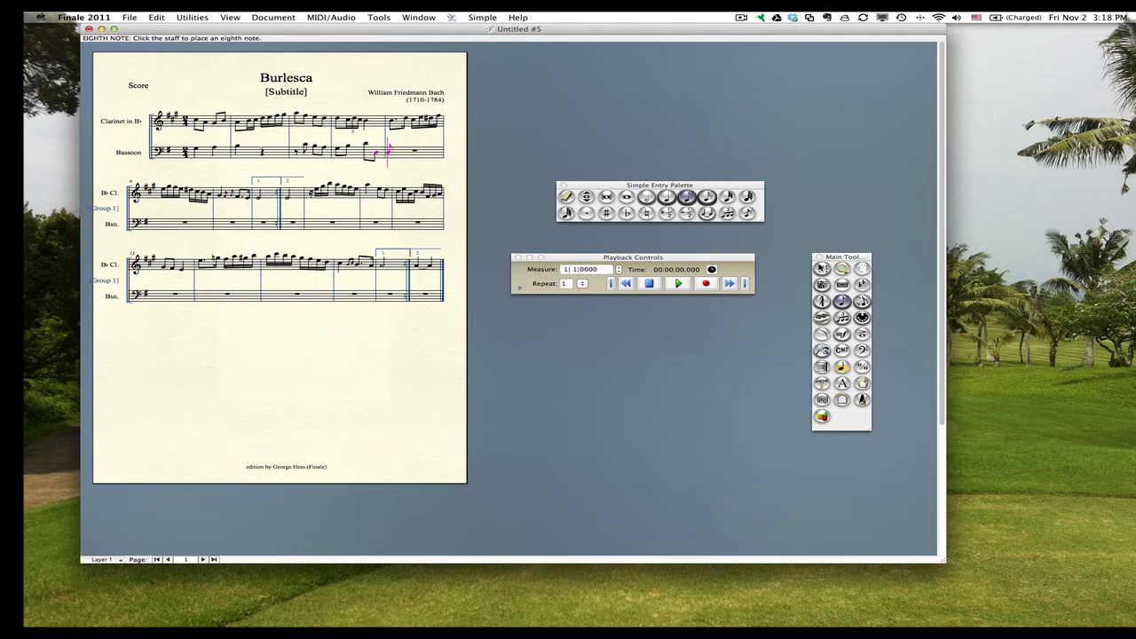
Step: Enter an eighth rest and three eighth notes in bassoon measure 5, followed by a dotted quarter and an eighth note in measure 6
key("0")
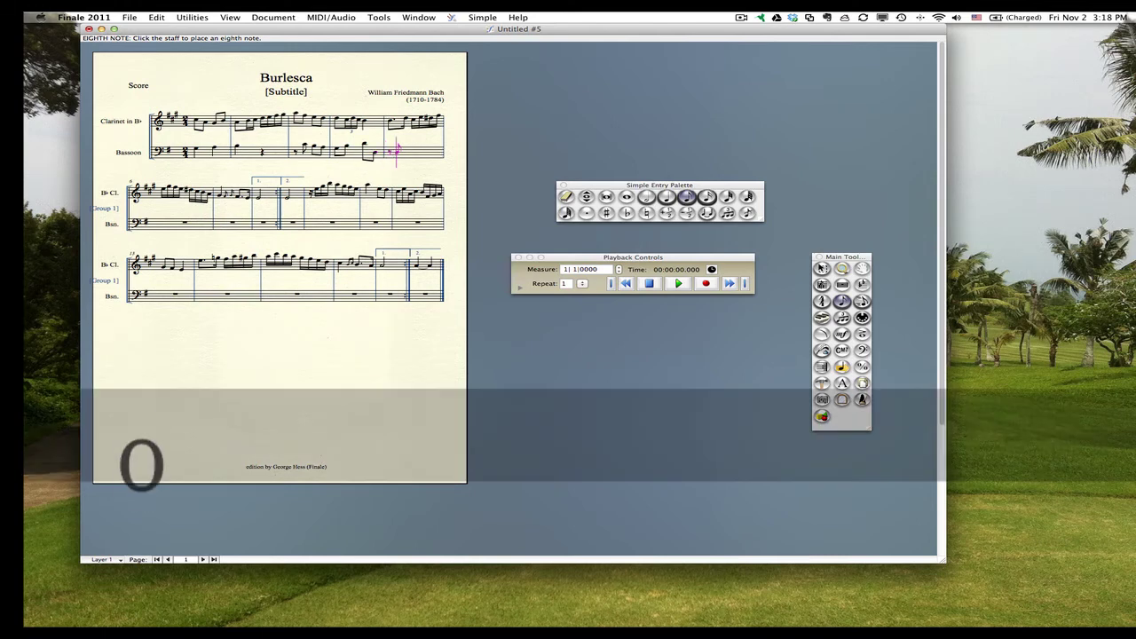
key("b")
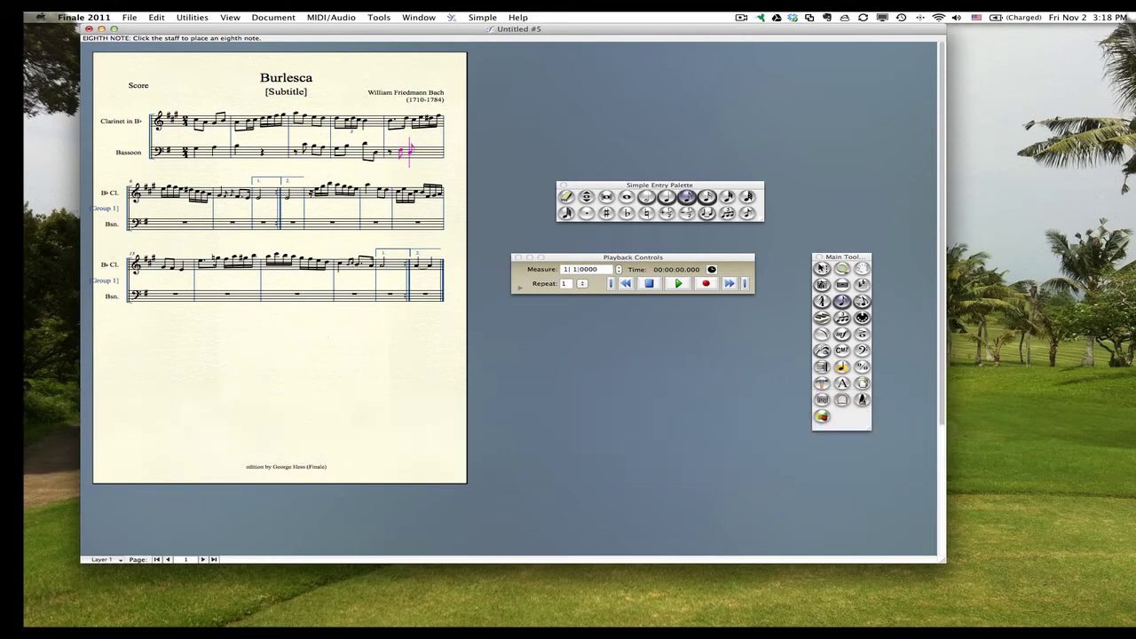
key("a")
key("g")
key("5")
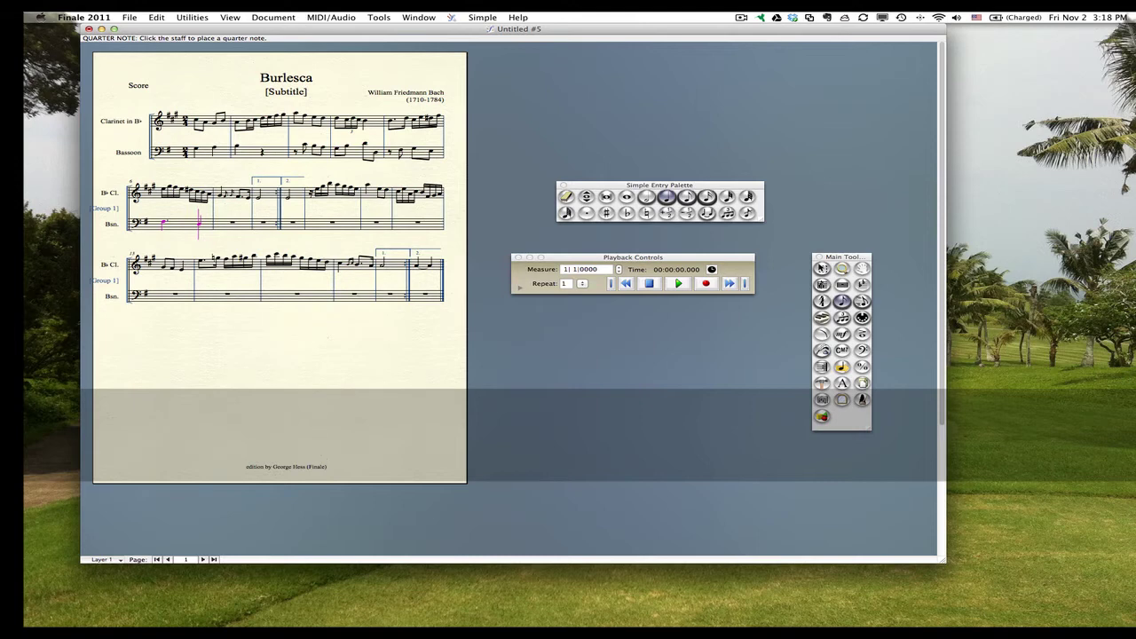
key("4")
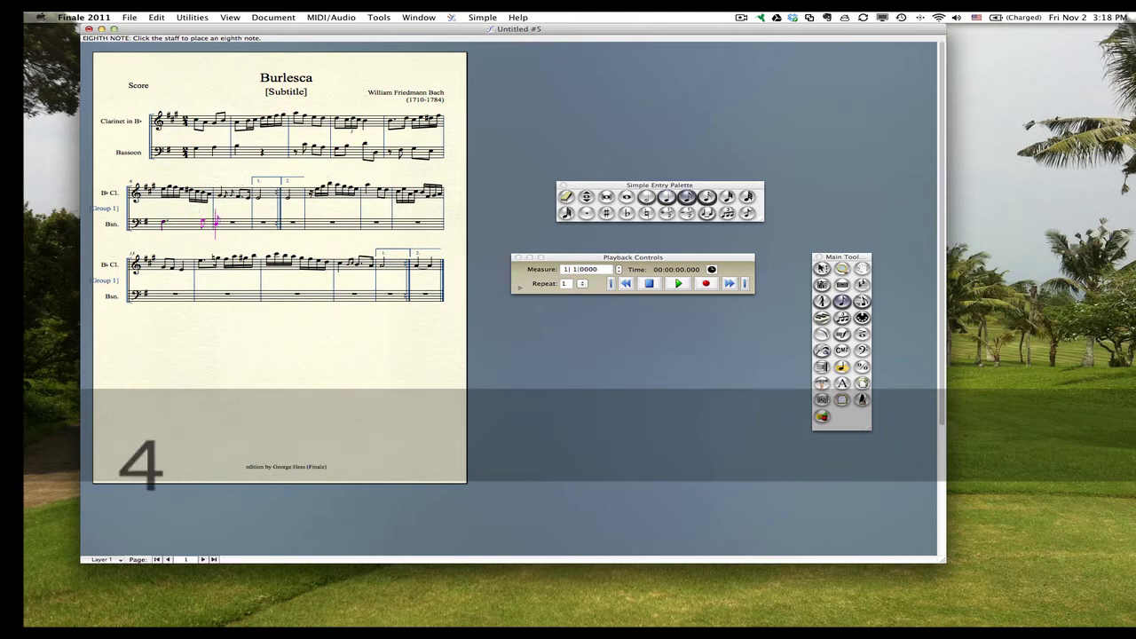
Step: Fill bassoon measure 7 with four eighth notes
key("d")
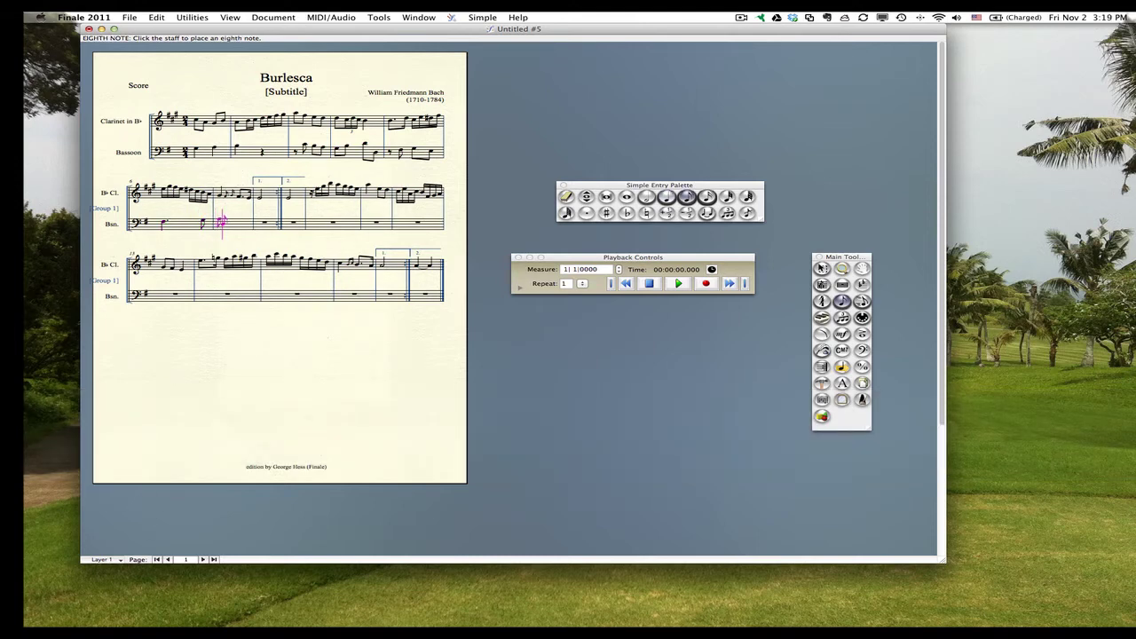
key("d")
key("d")
key("d")
key("d")
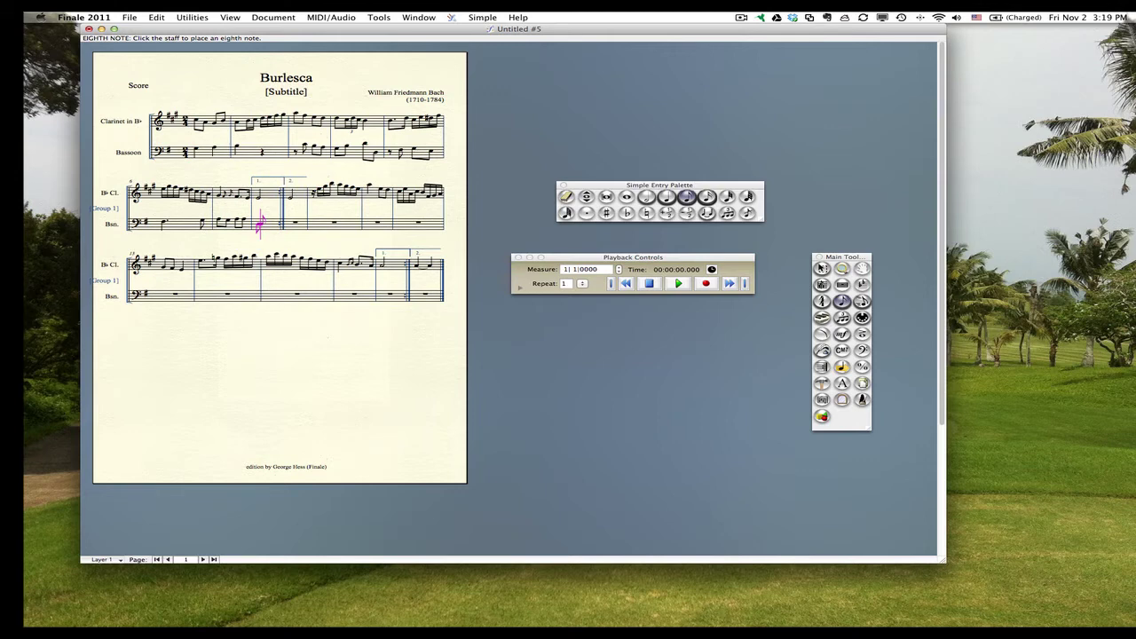
Step: Fill bassoon measure 8 with eighth notes followed by sixteenth notes, and start measure 9 with an eighth note
key("3")
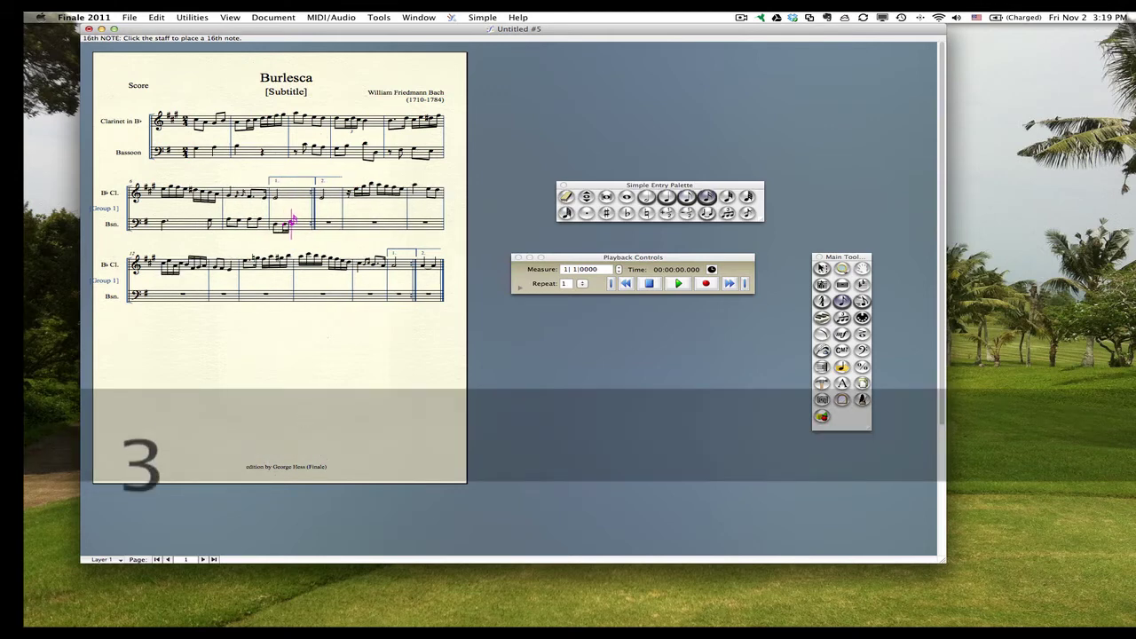
key("d")
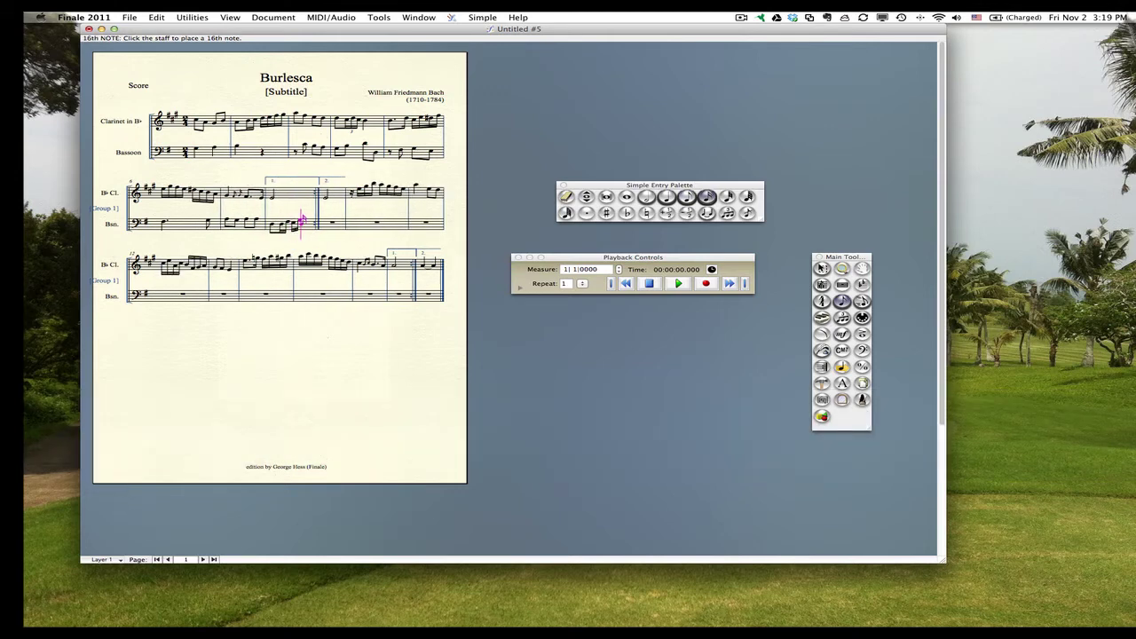
key("d")
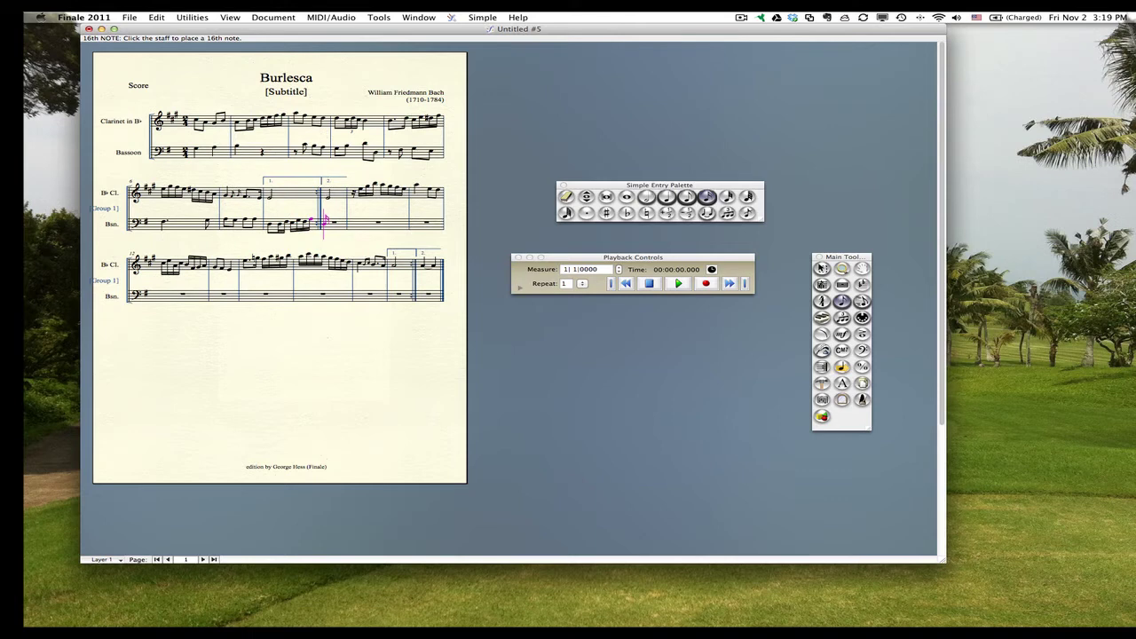
key("5")
key("4")
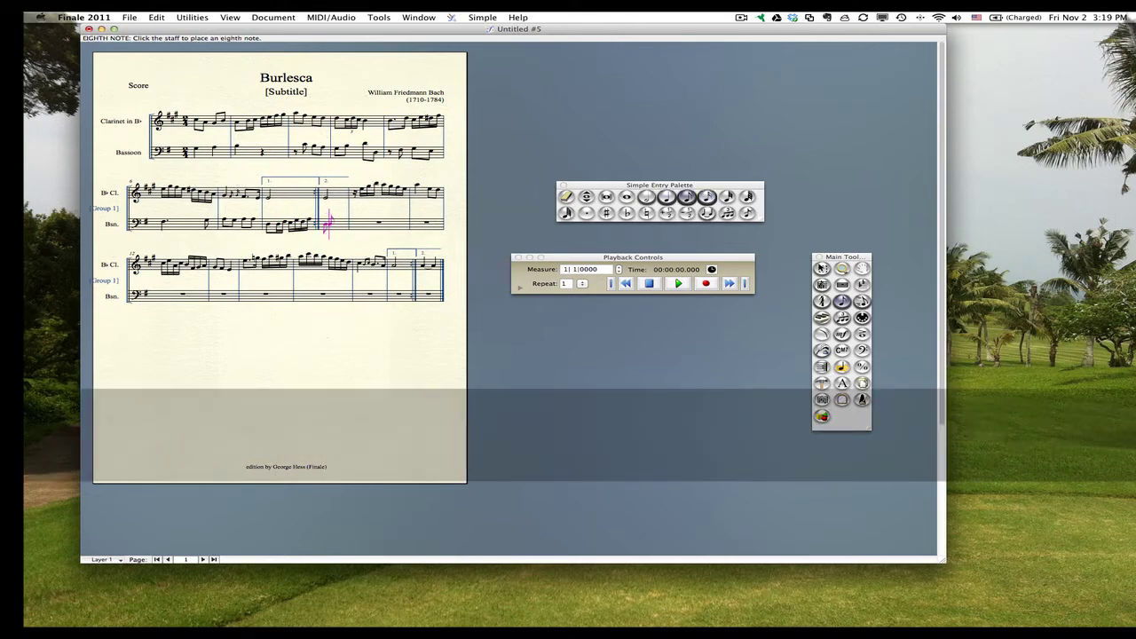
key("3")
key("d")
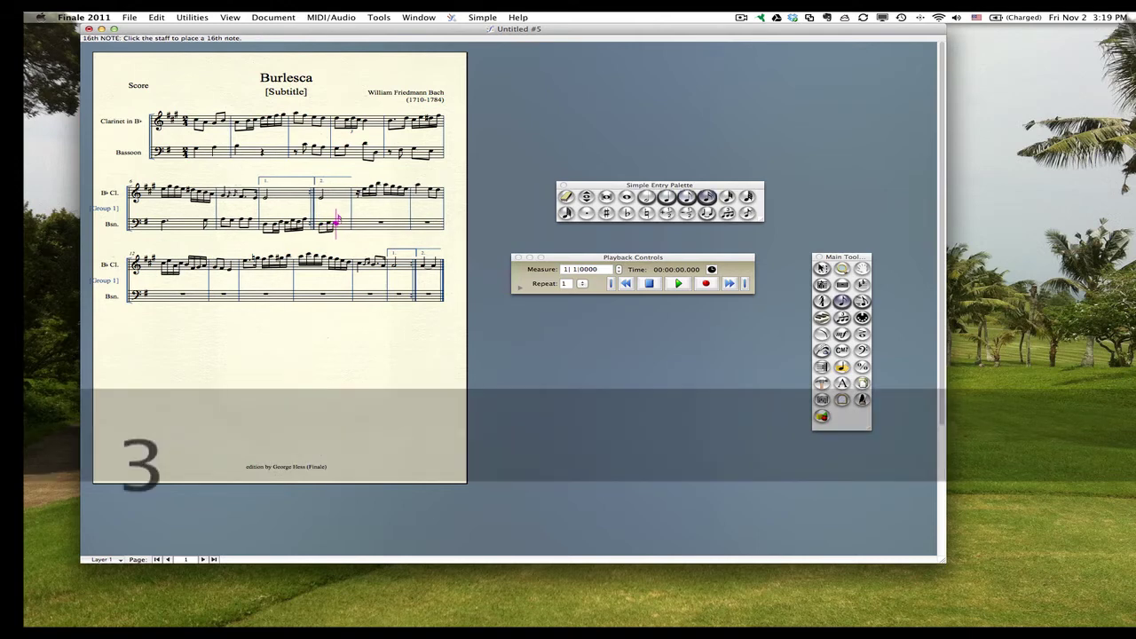
key("d")
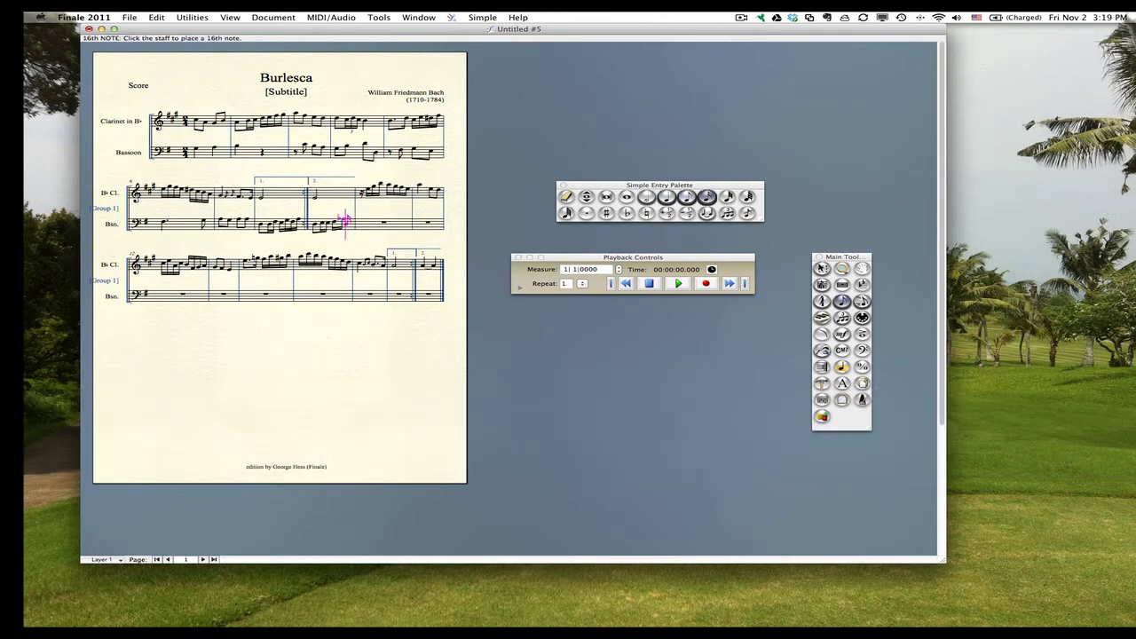
key("d")
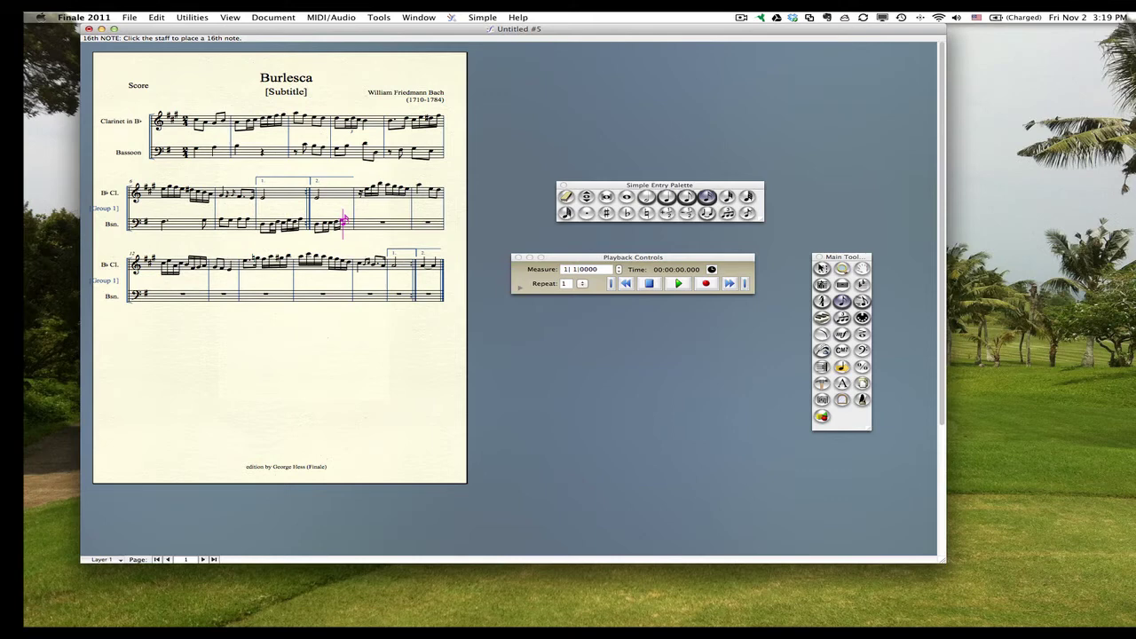
key("d")
key("d")
key("d")
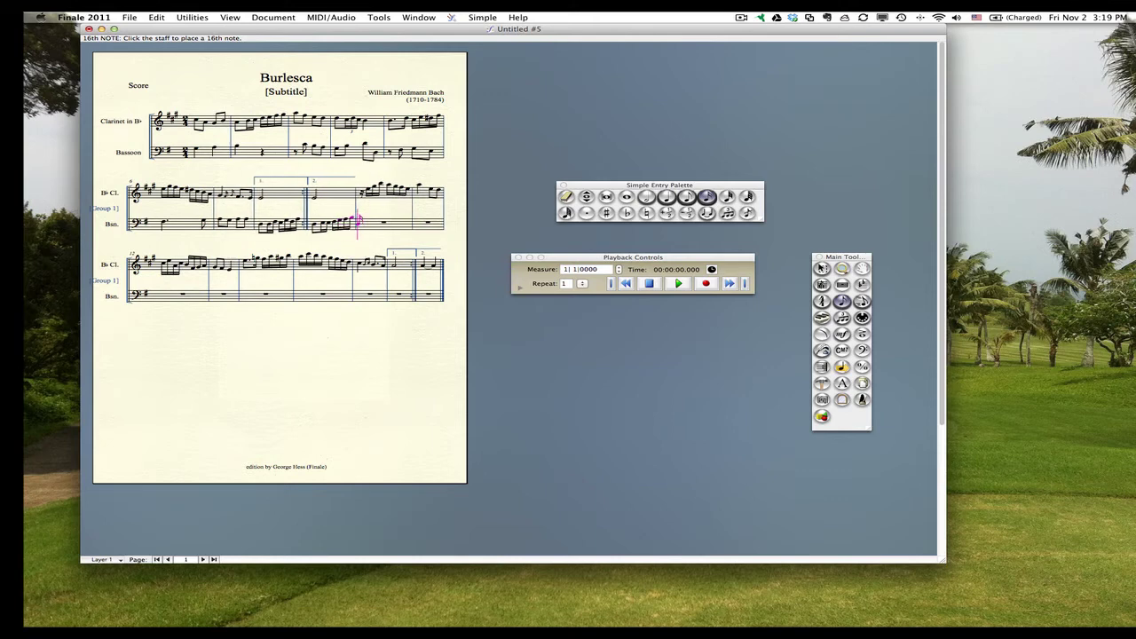
key("5")
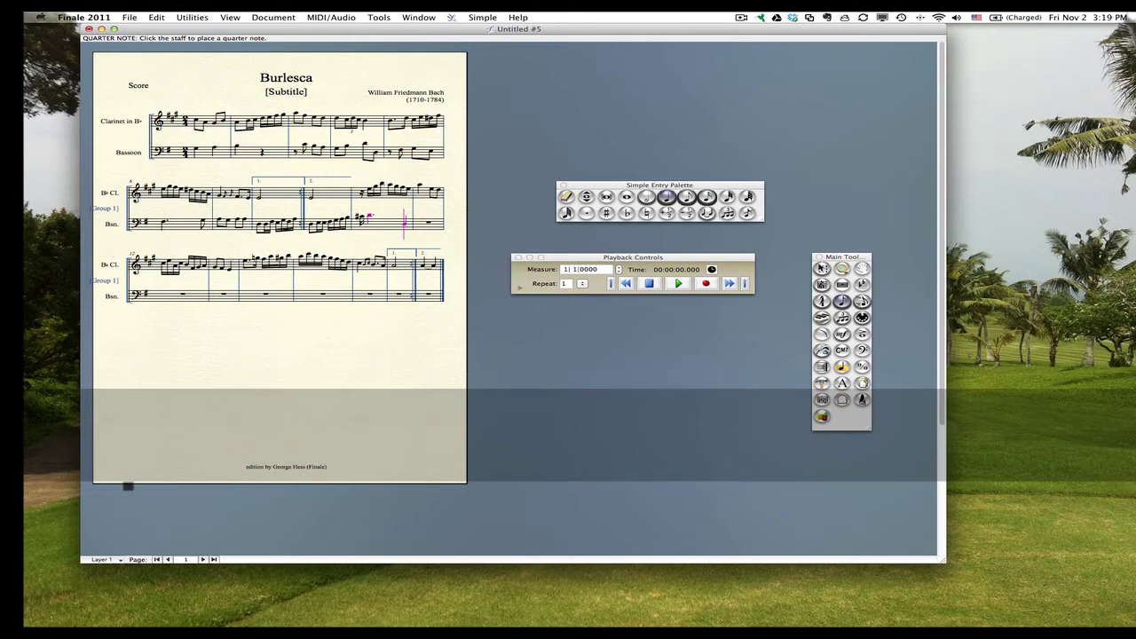
key("BackSpace")
key("BackSpace")
key("BackSpace")
key("BackSpace")
key("BackSpace")
key("BackSpace")
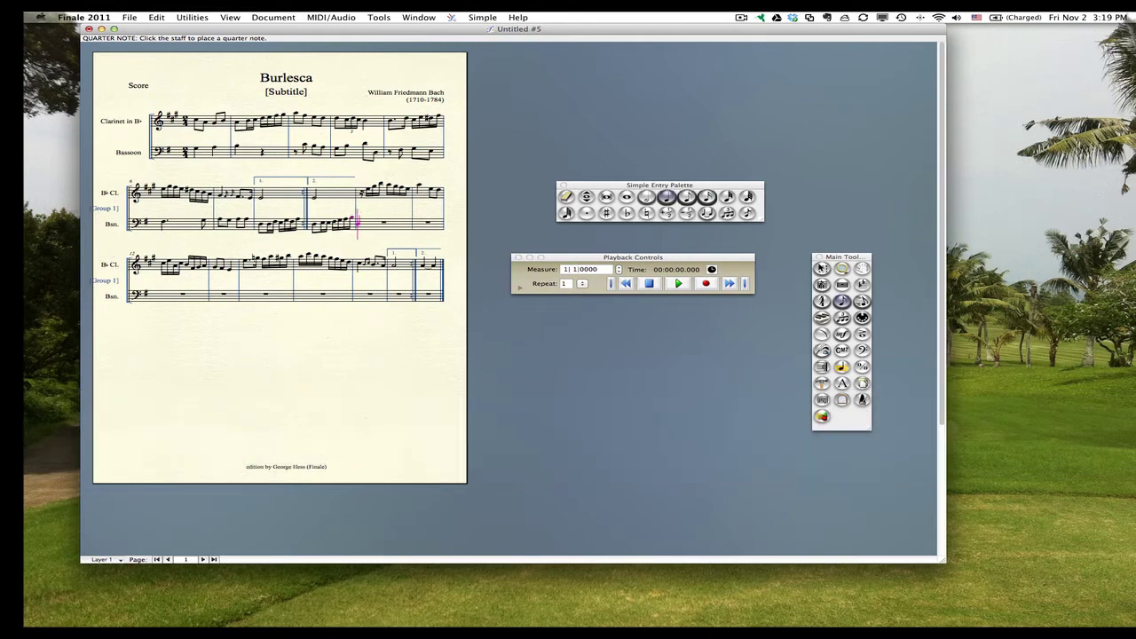
key("BackSpace")
key("BackSpace")
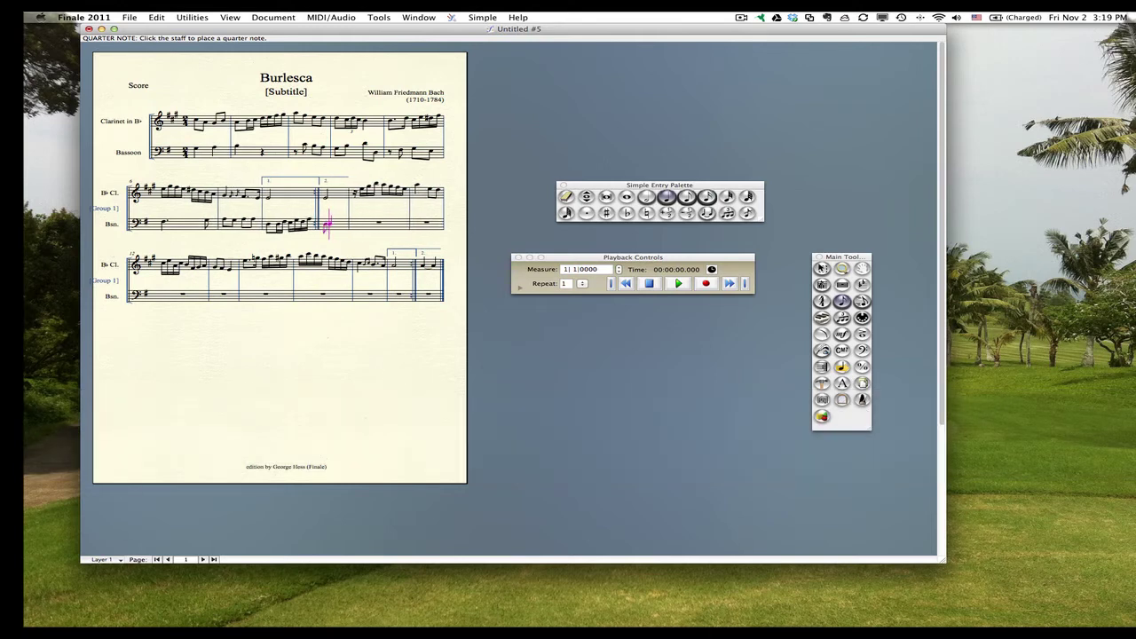
Step: Complete bassoon measure 9, the second ending, with a rising run of sixteenth notes
key("3")
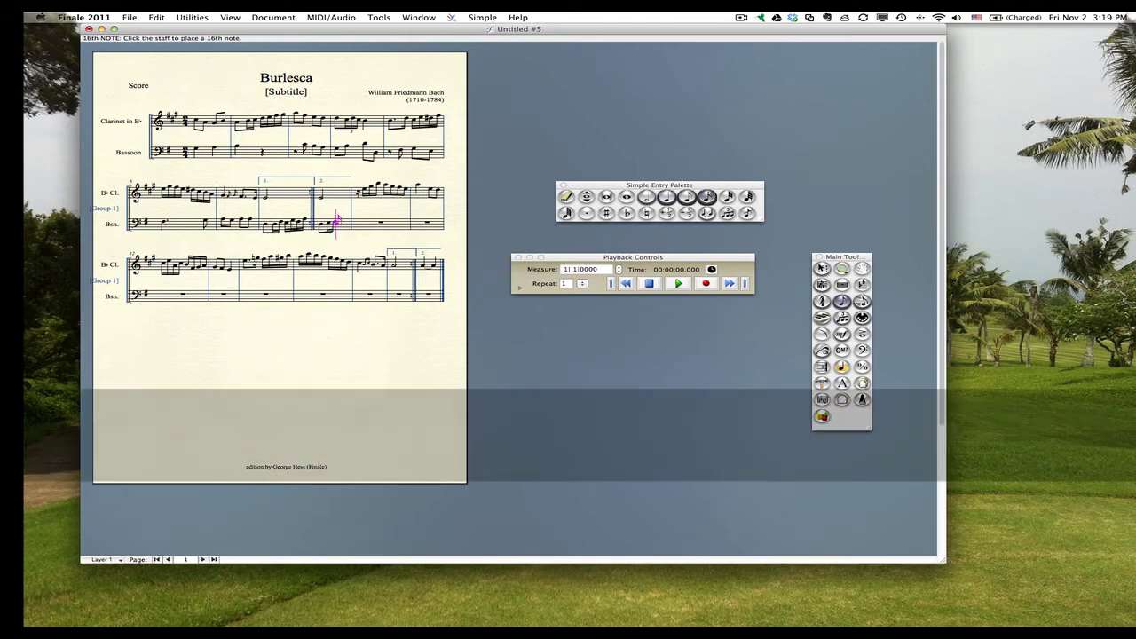
key("c")
key("d")
key("e")
key("f")
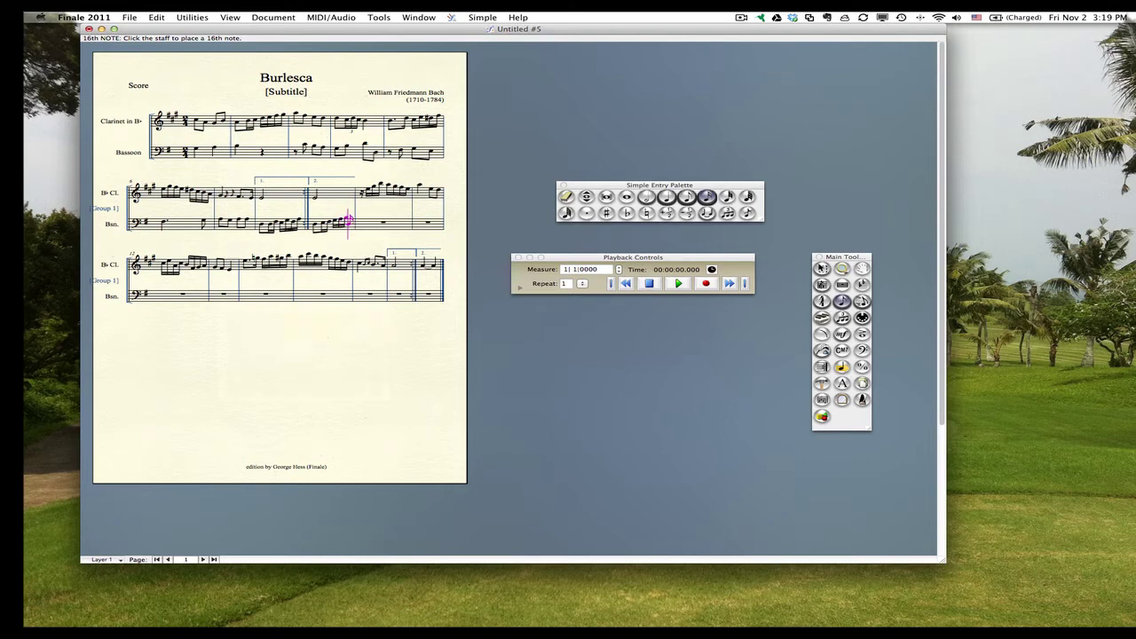
key("g")
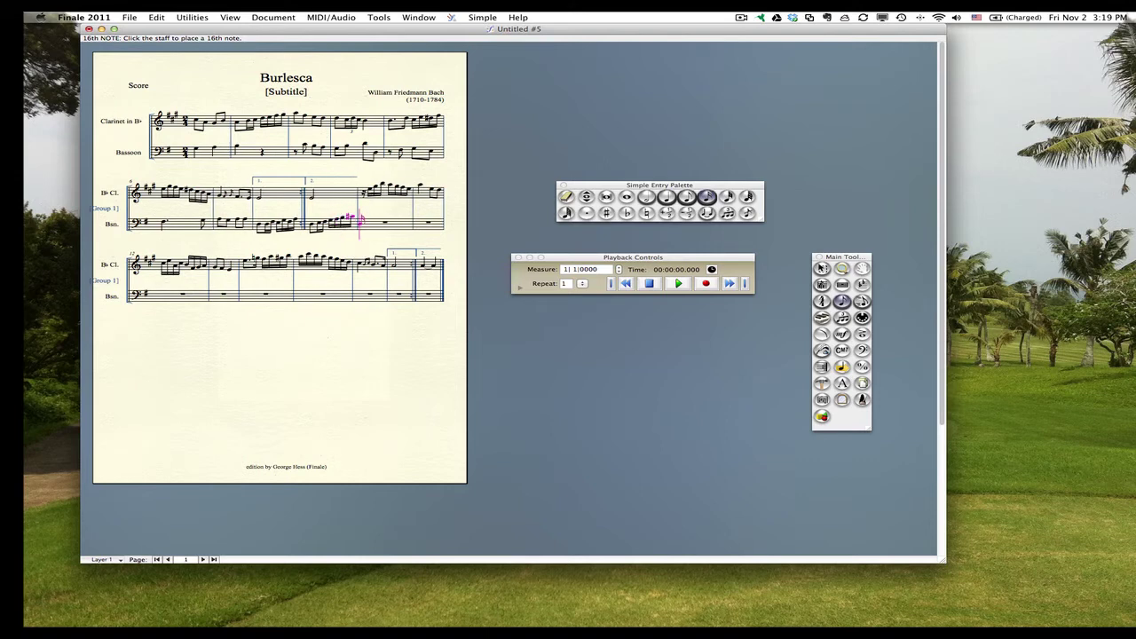
Step: Enter a dotted quarter note and an eighth note in bassoon measure 10
key("5")
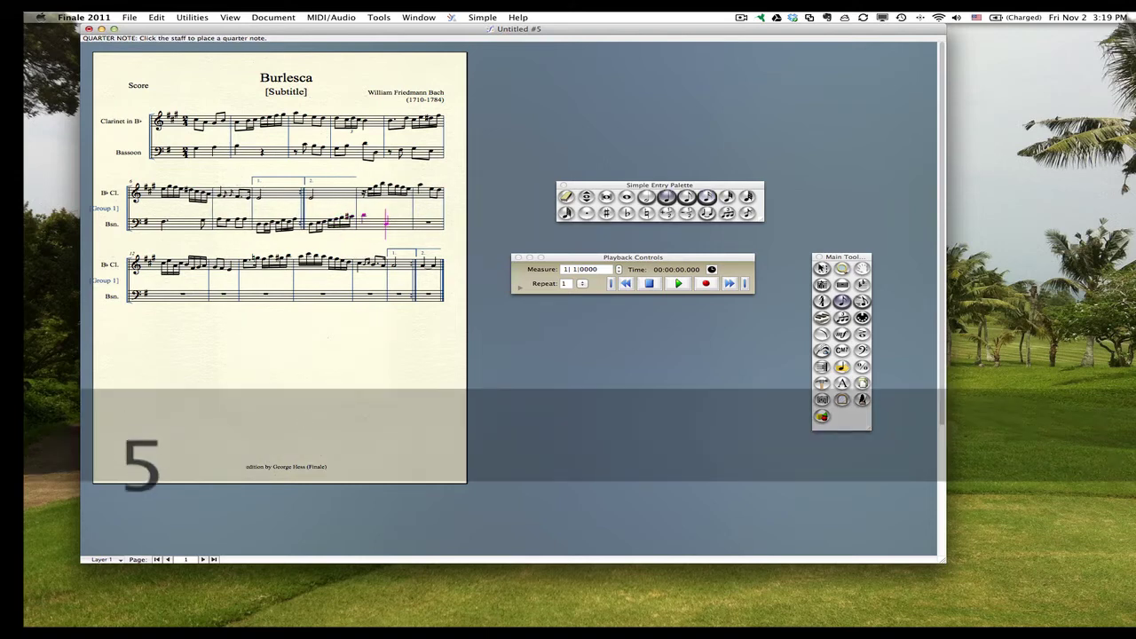
key("a")
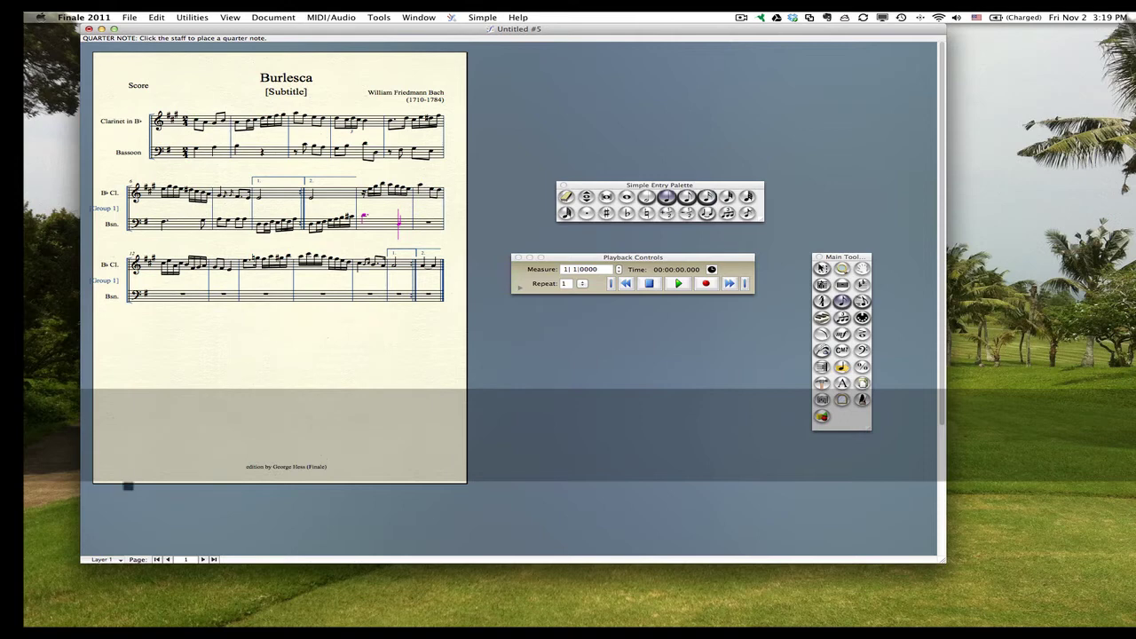
key("4")
key("a")
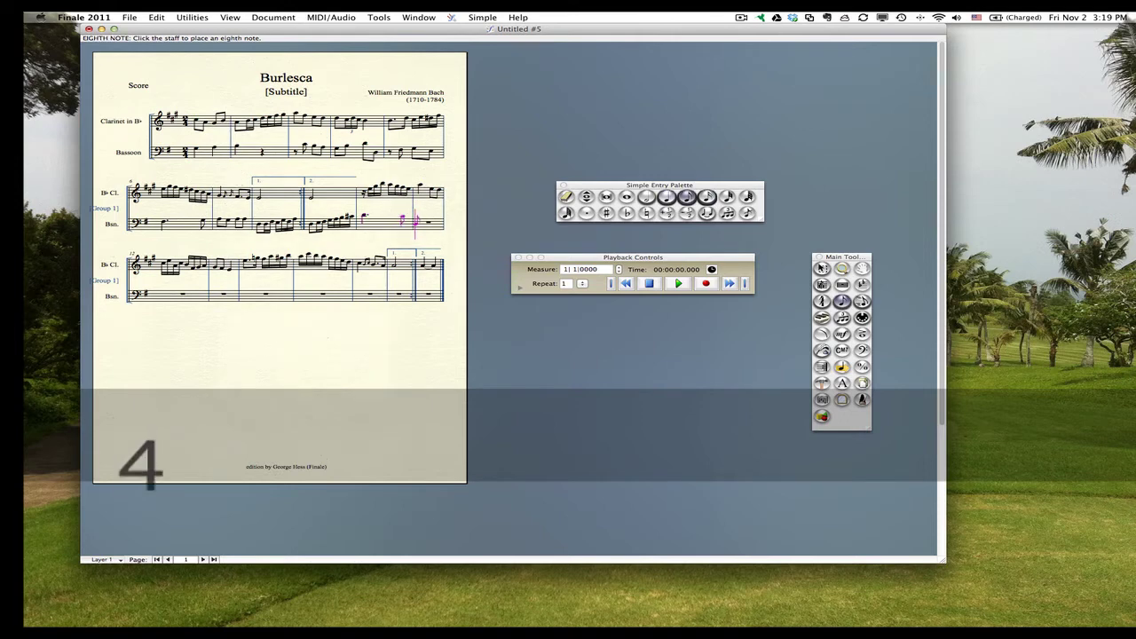
Step: Enter a sixteenth rest followed by seven sixteenth notes in bassoon measure 11
key("3")
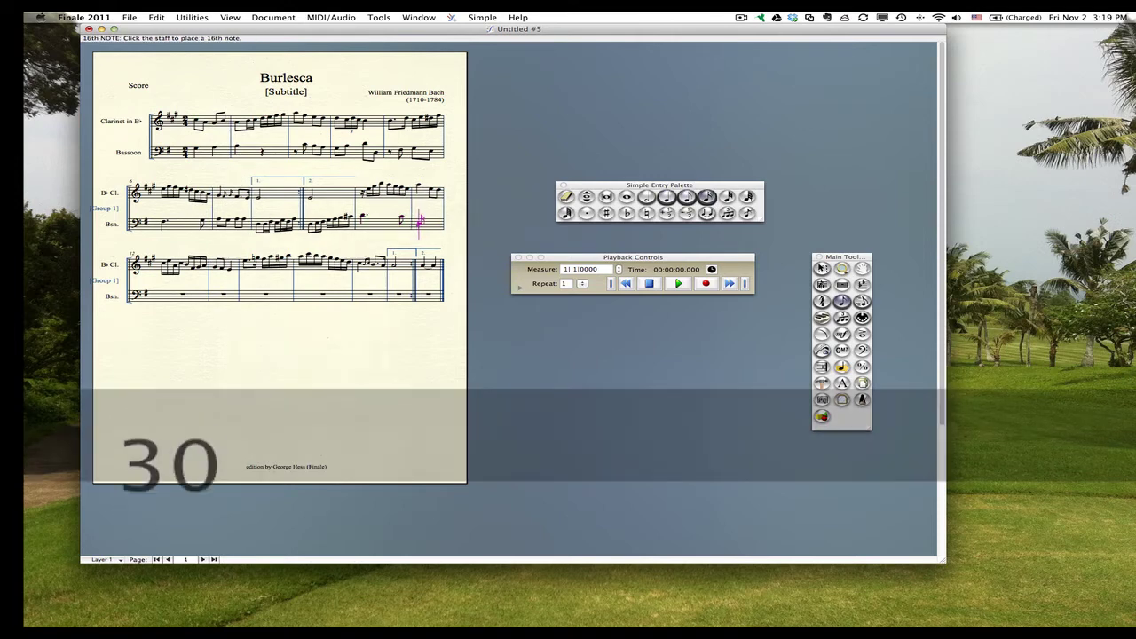
key("a")
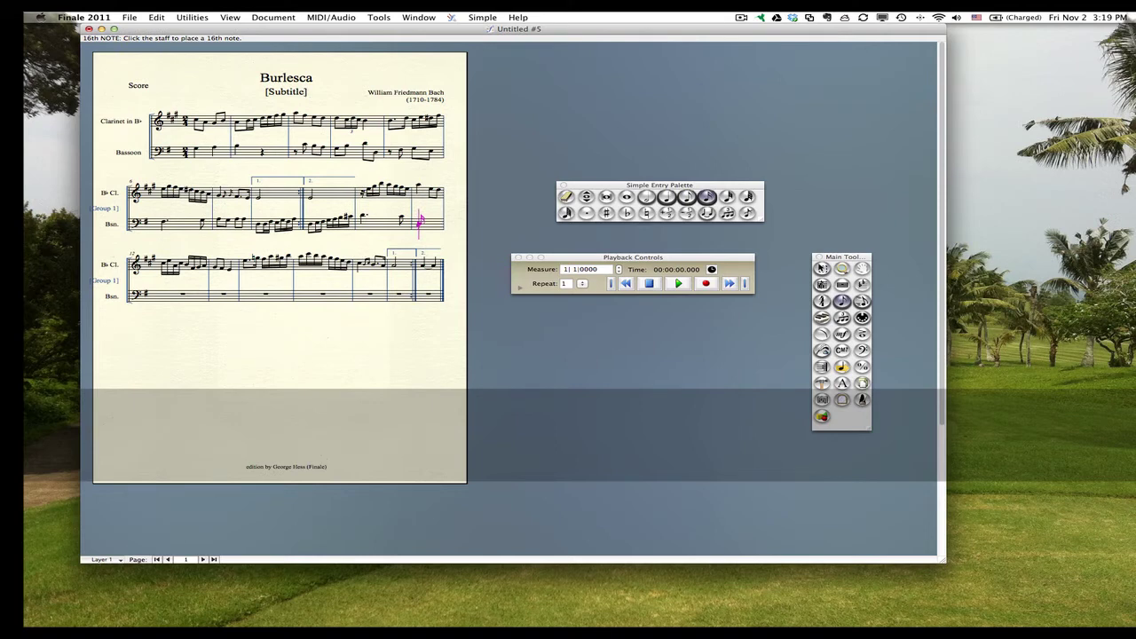
key("a")
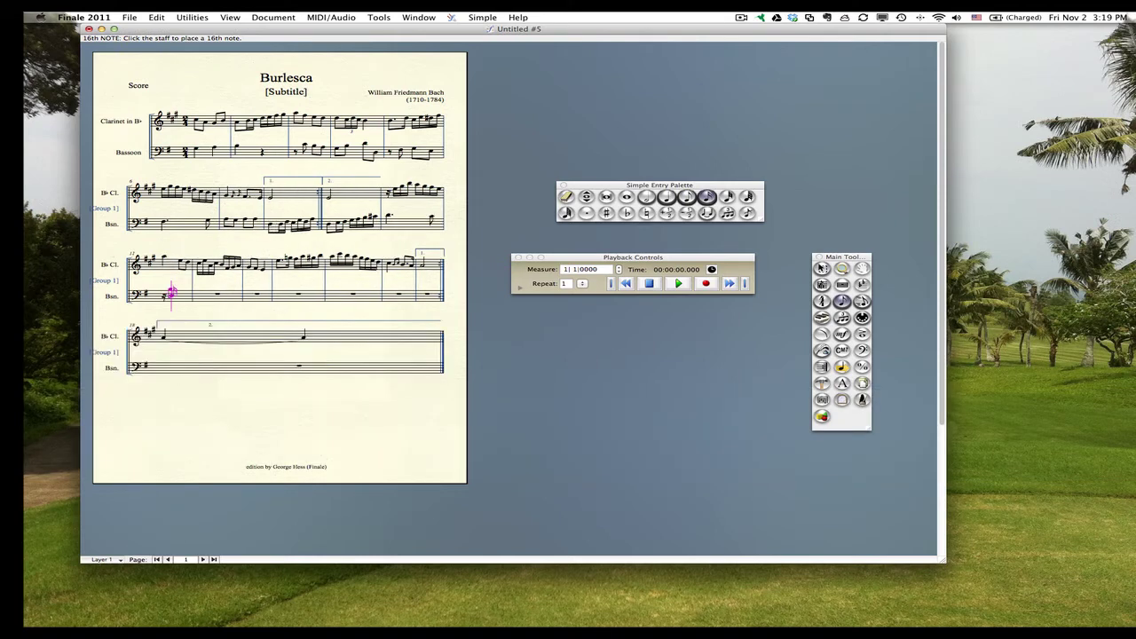
key("a")
key("a")
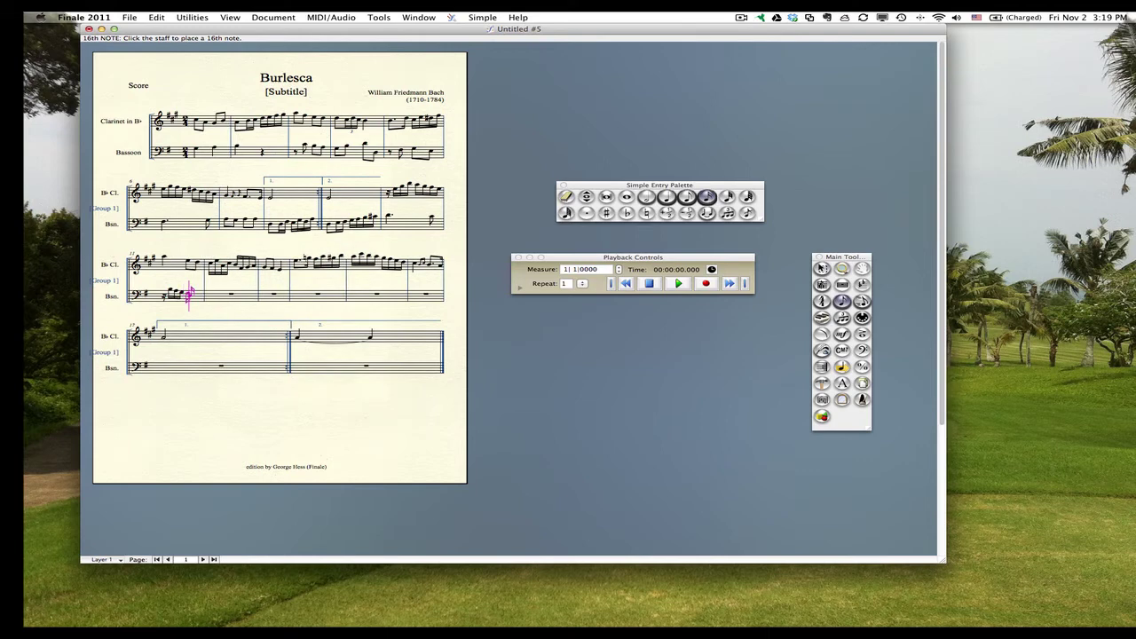
key("a")
key("a")
key("a")
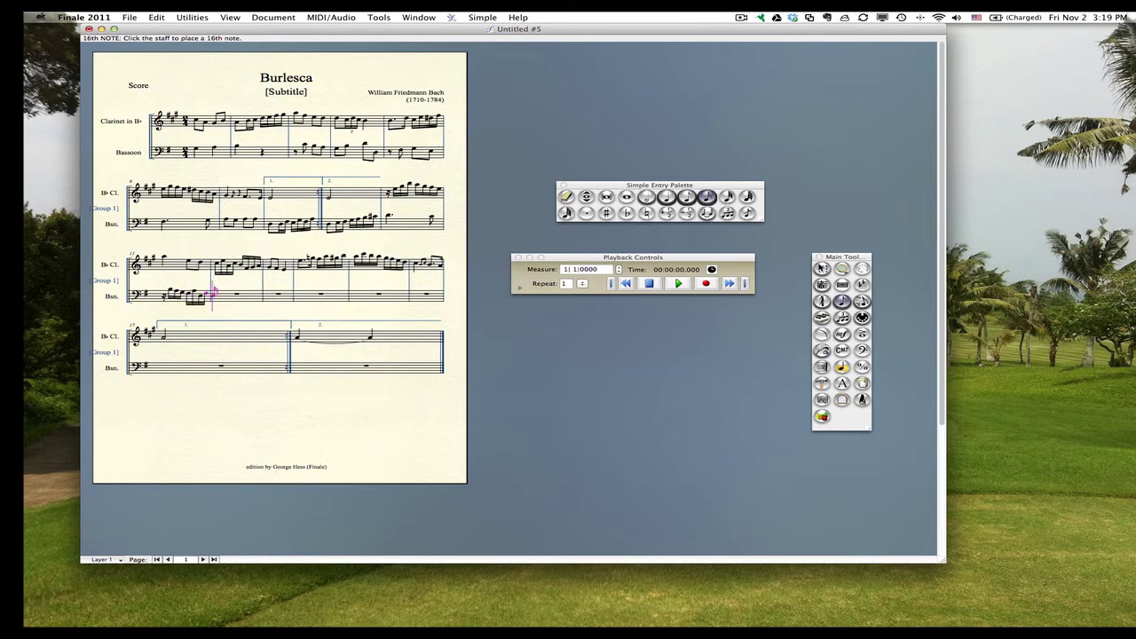
Step: Enter two quarter notes in bassoon measure 12, followed by an eighth, a quarter and an eighth note in measure 13
key("5")
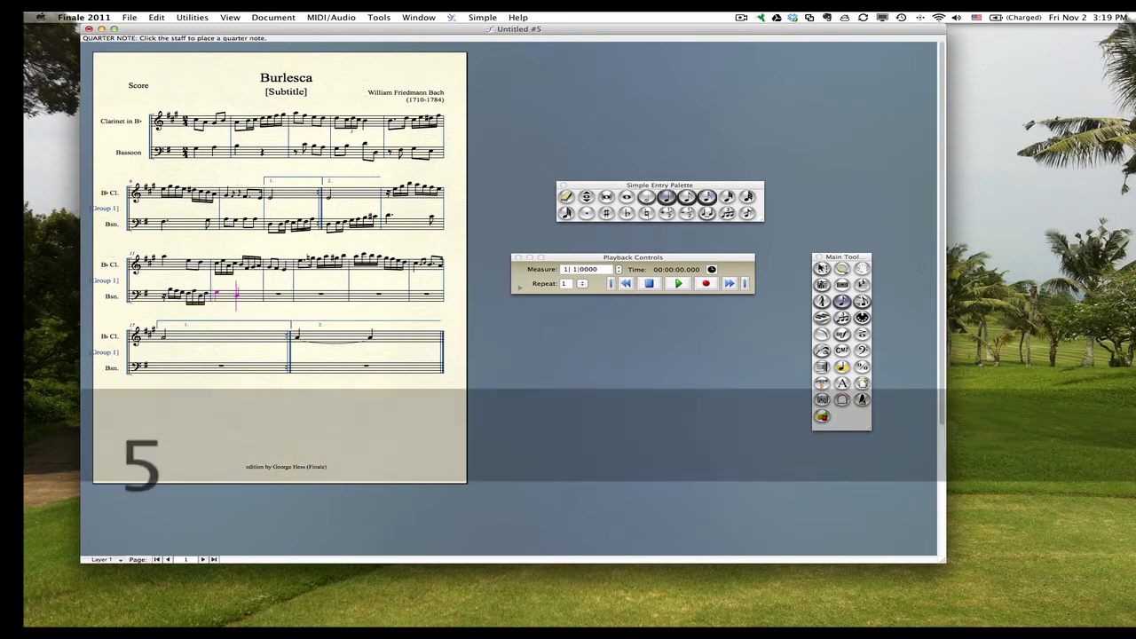
key("4")
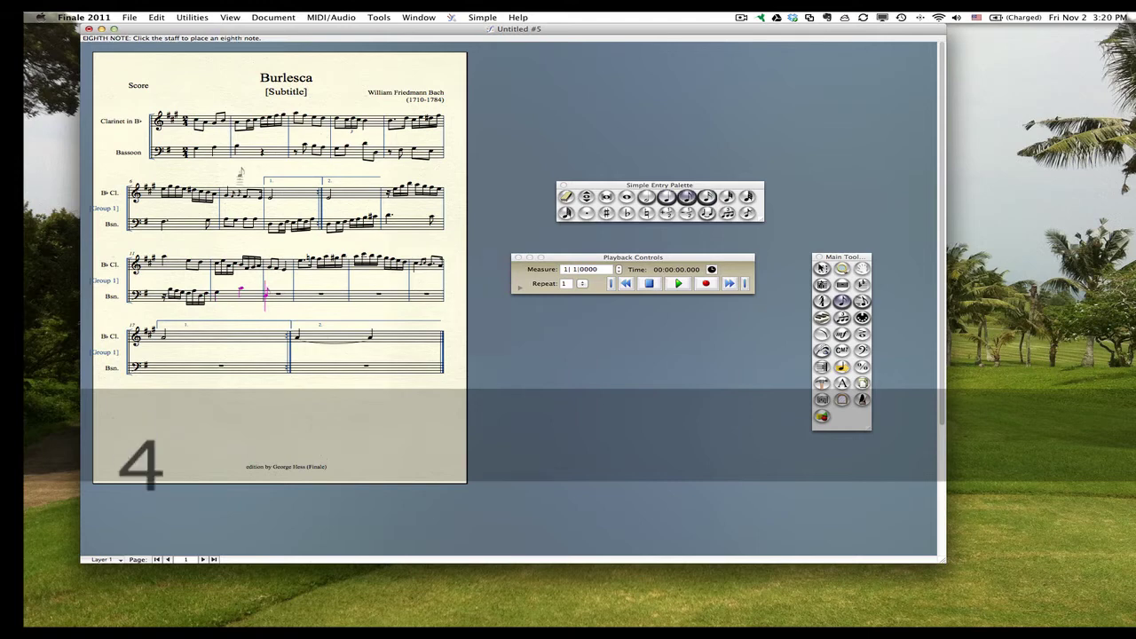
key("5")
key("a")
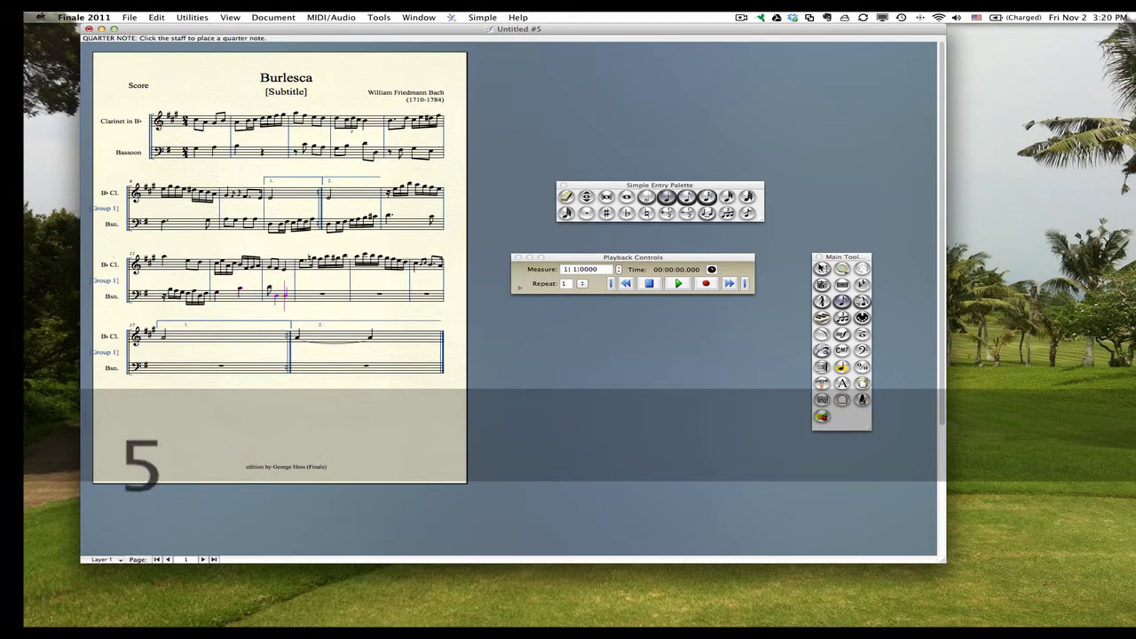
key("4")
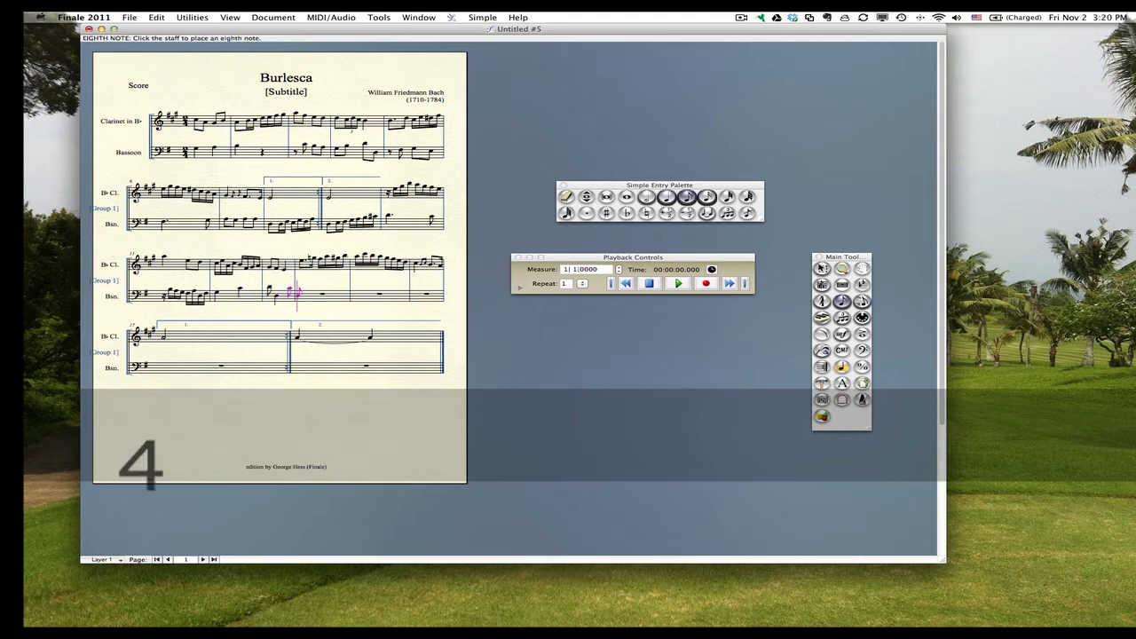
Step: Fill bassoon measure 14 with four eighth notes
key("a")
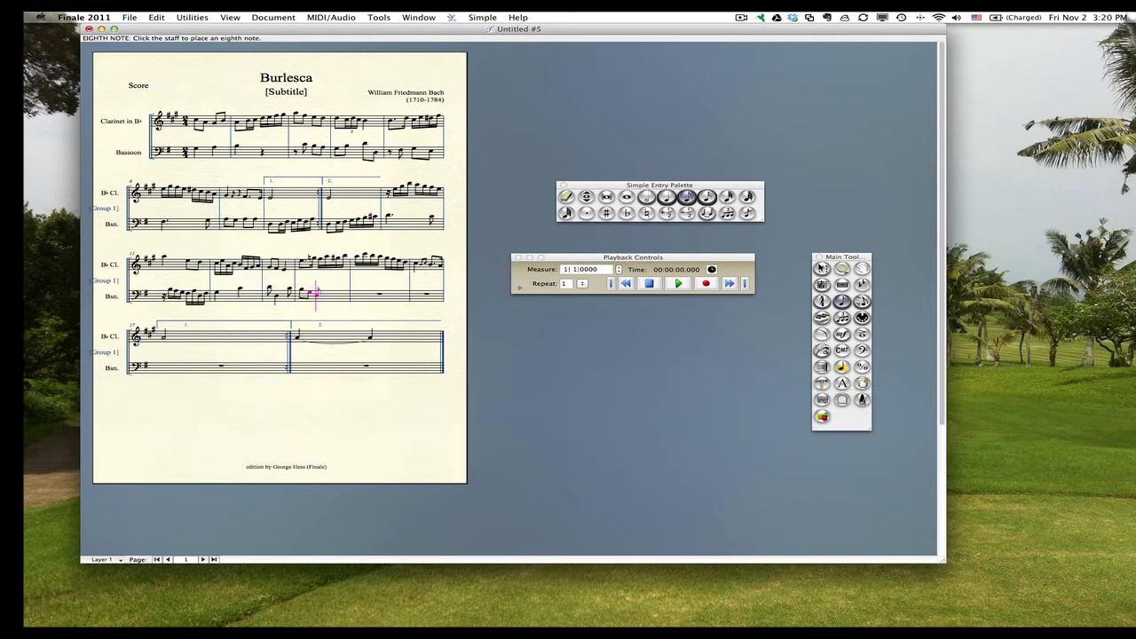
key("a")
key("a")
Step: Enter a dotted quarter and an eighth note in bassoon measure 15, followed by four eighth notes in measure 16
key("5")
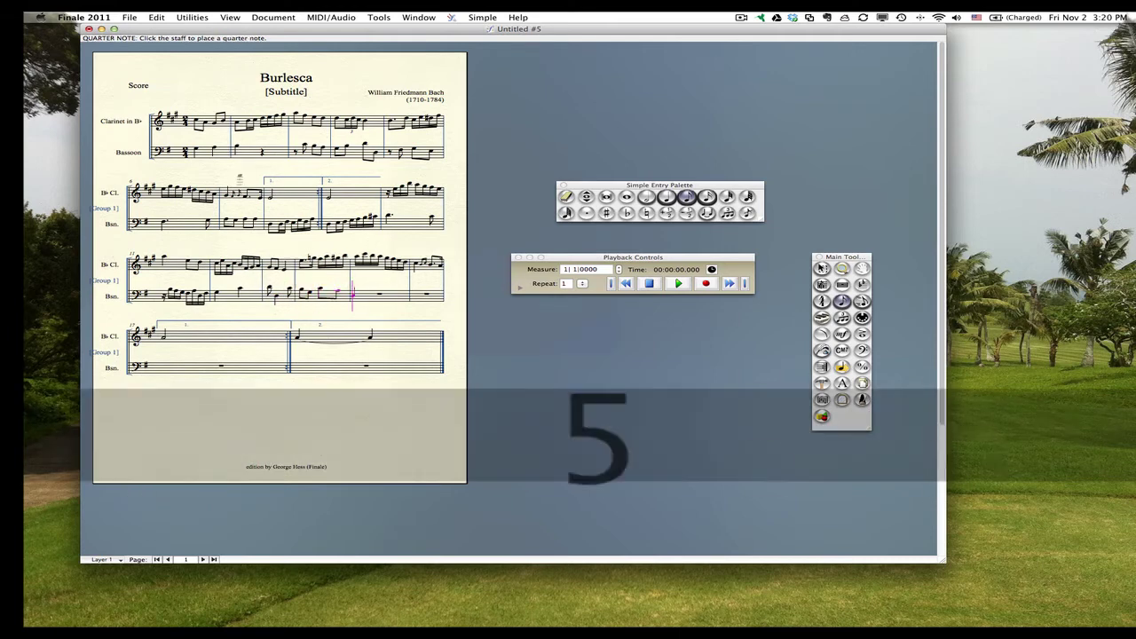
key("a")
key("period")
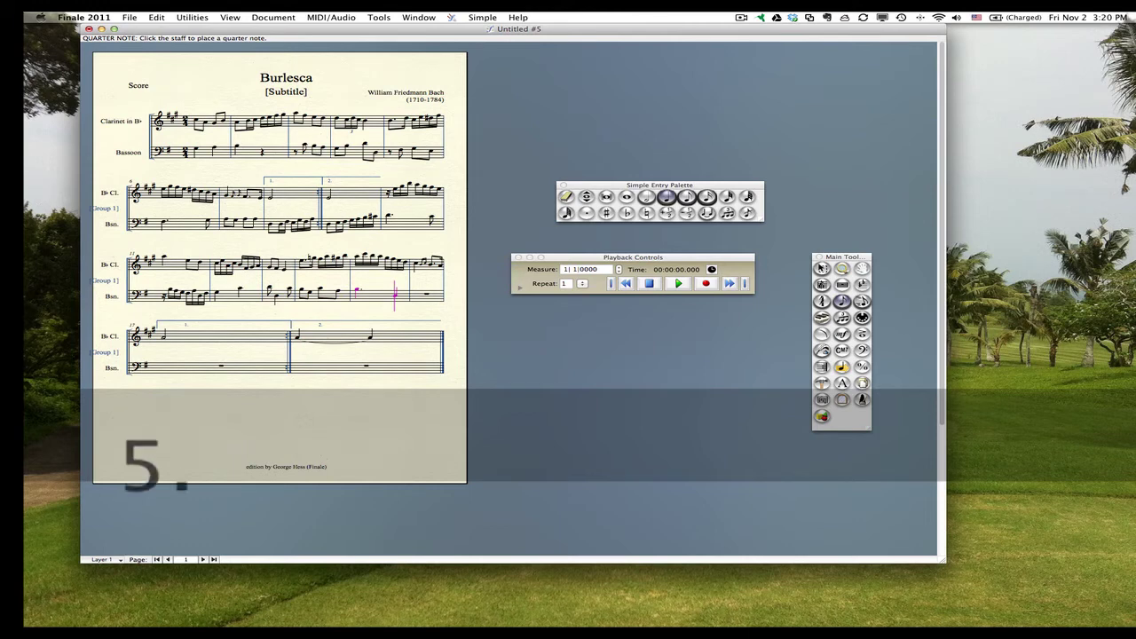
key("4")
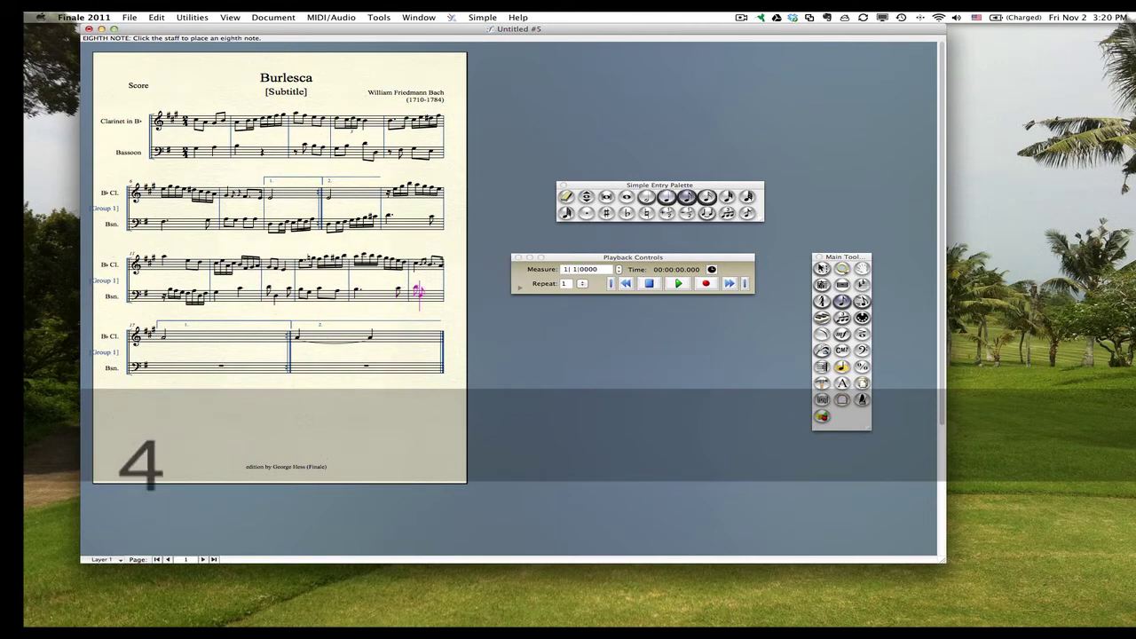
left_click(412, 293)
left_click(431, 292)
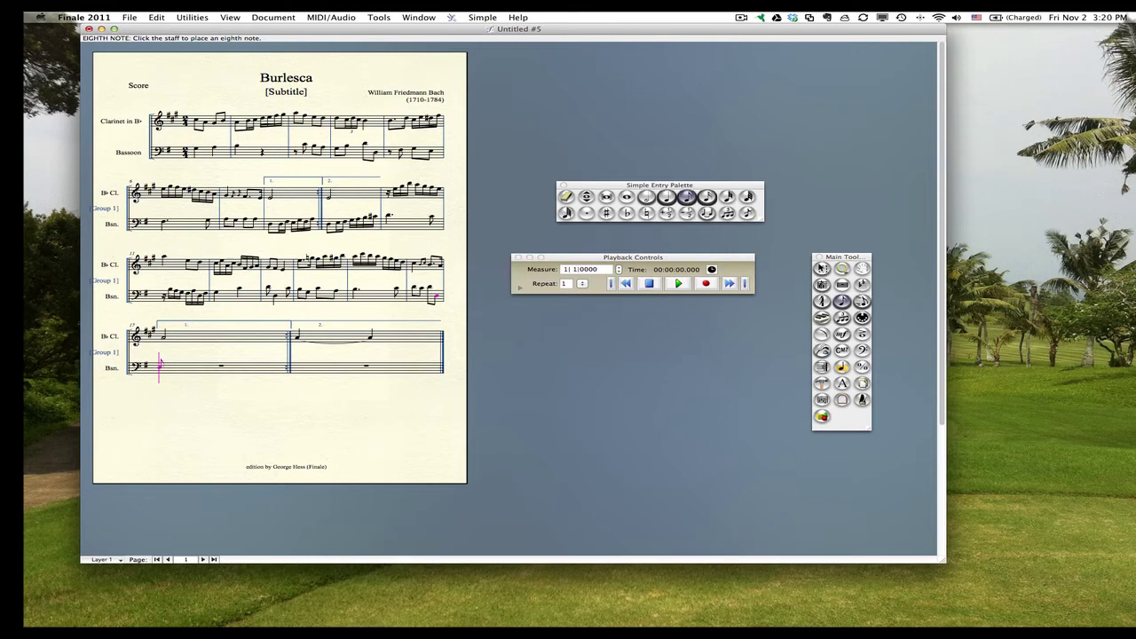
Step: Enter an eighth note and six sixteenth notes in bassoon measure 17, the first ending, with a sharp on the last note
left_click(160, 366)
key("3")
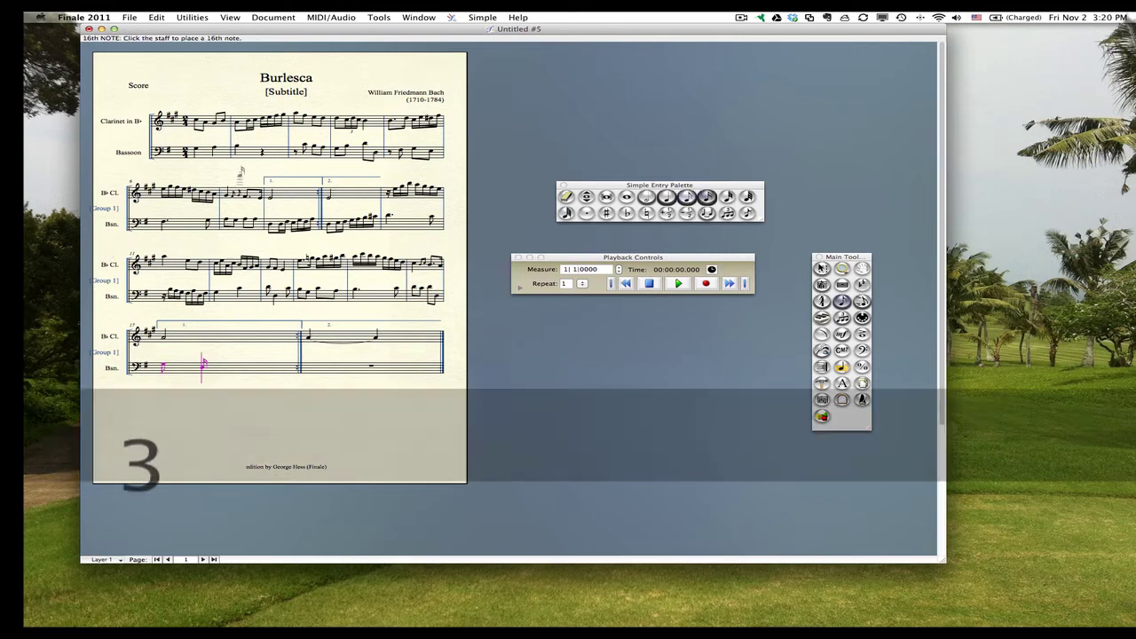
left_click(202, 364)
left_click(224, 364)
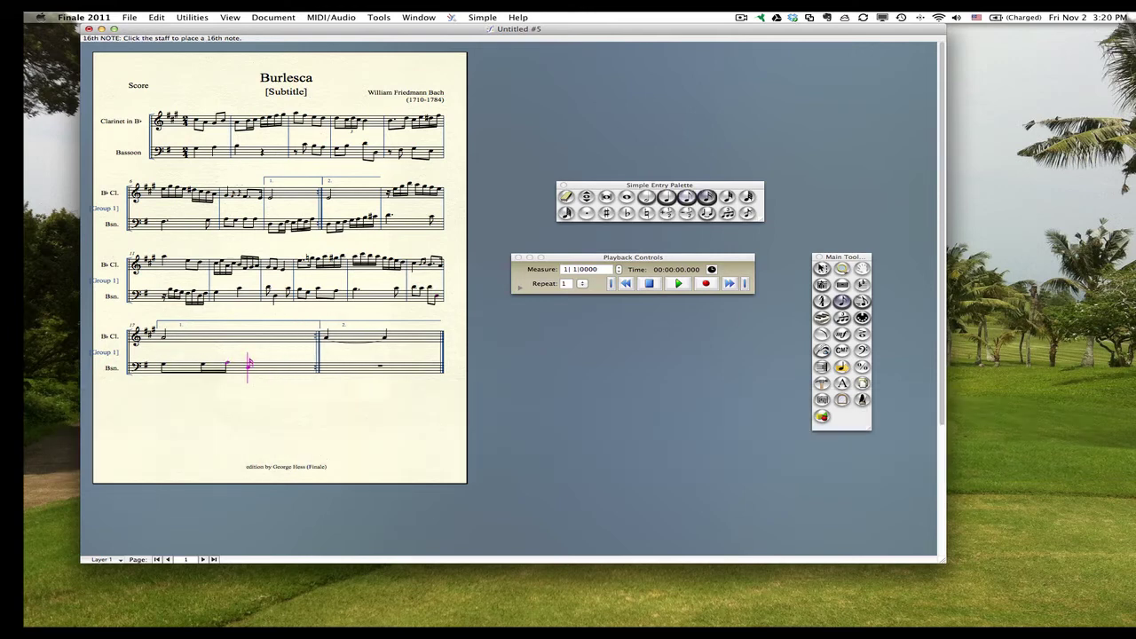
left_click(246, 364)
left_click(268, 364)
left_click(288, 363)
left_click(312, 364)
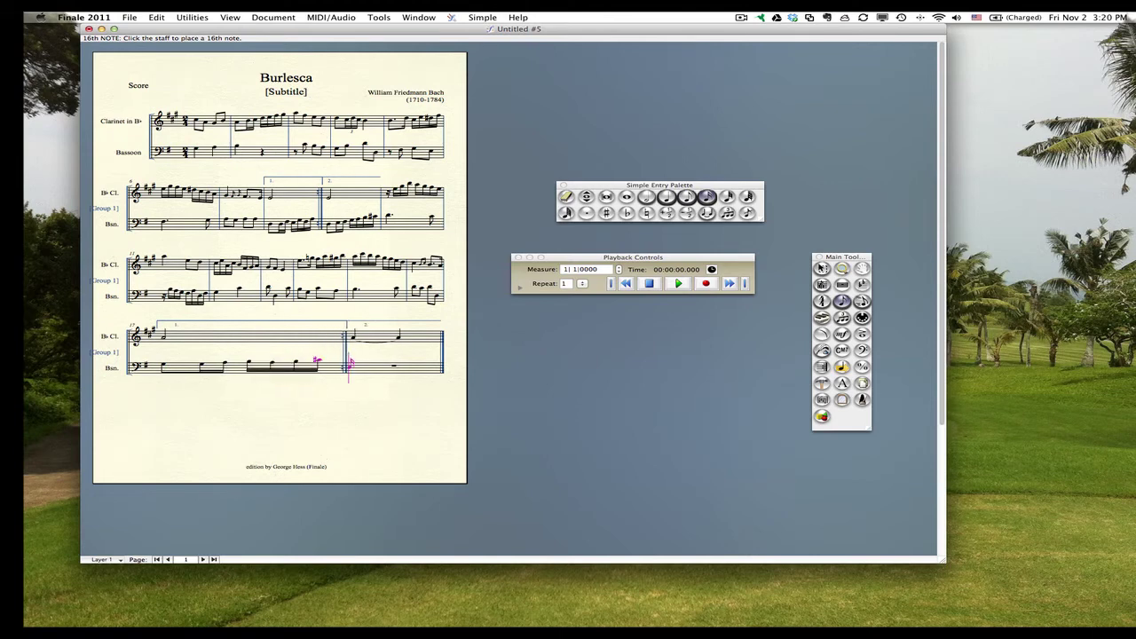
Step: Enter two eighth notes in bassoon measure 18, the second ending, choose the quarter-note value, and leave note entry
key("4")
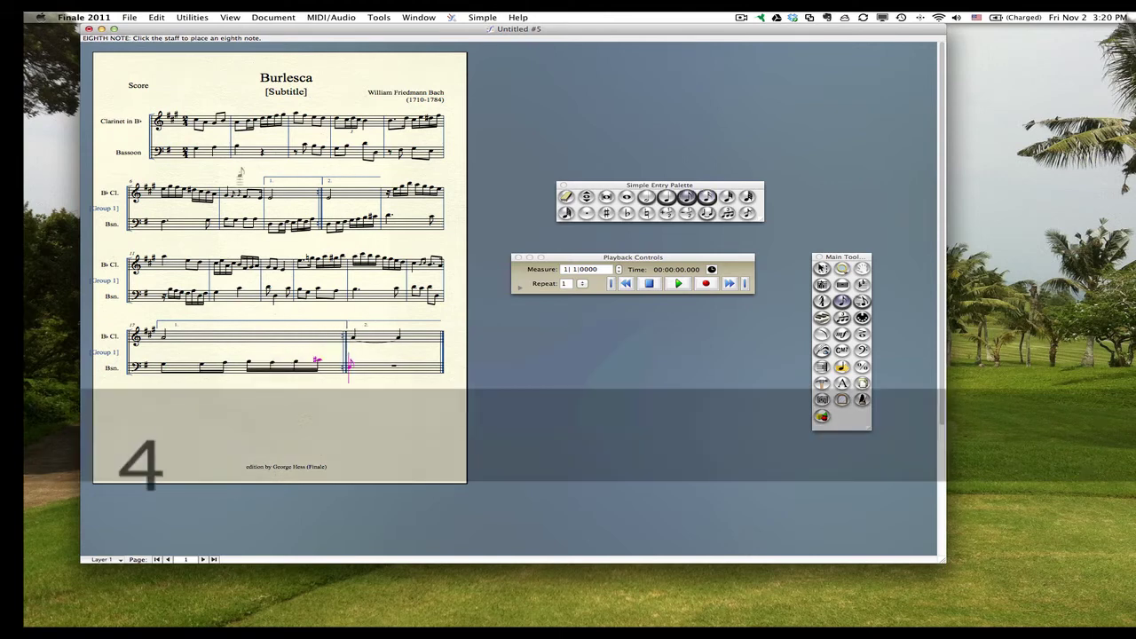
left_click(349, 364)
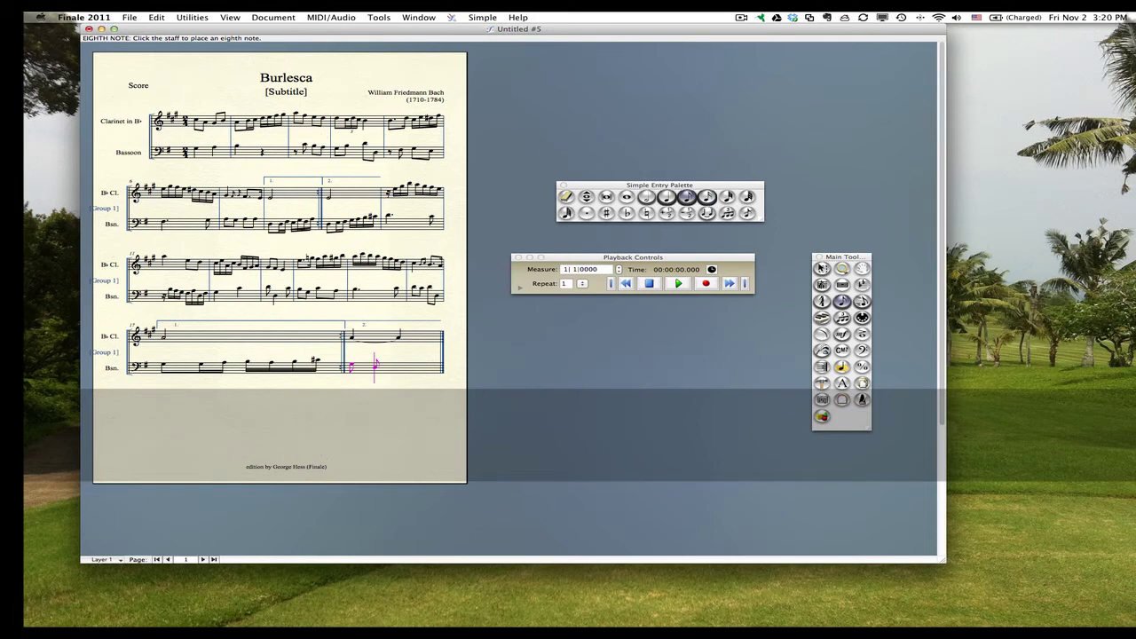
left_click(373, 364)
key("5")
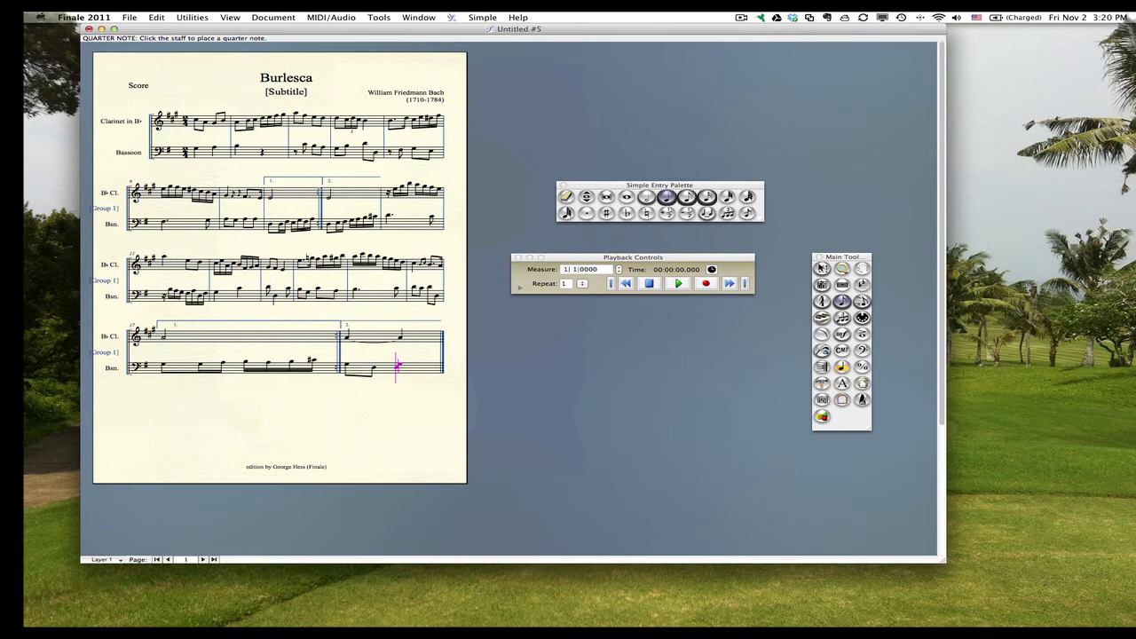
key("Escape")
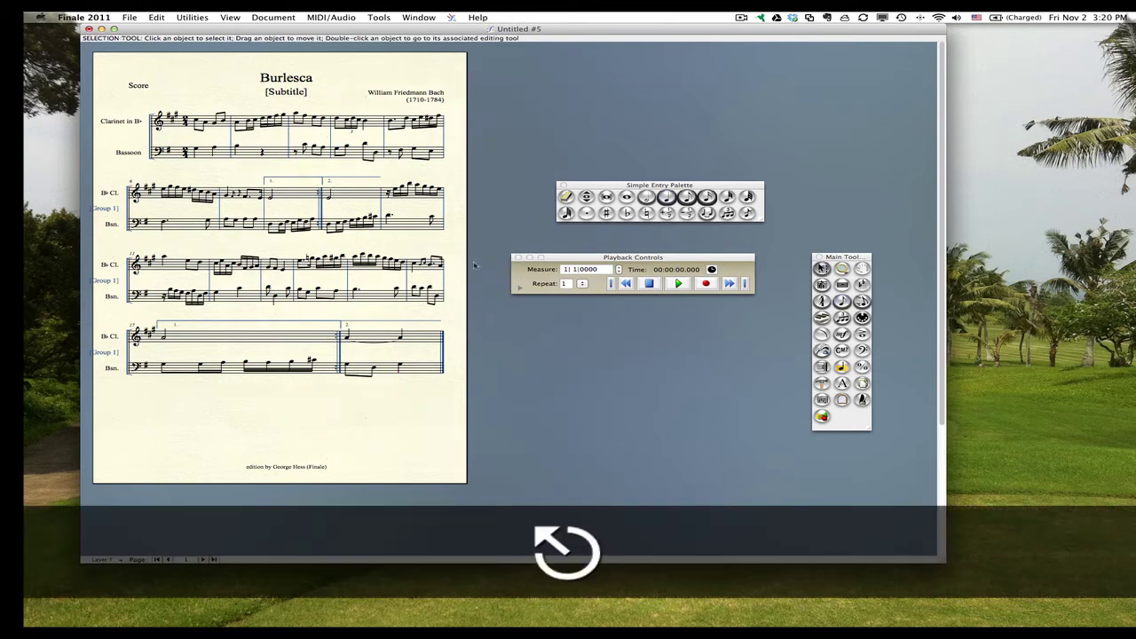
Step: Add a forward repeat bar at the start of measure 10, right after the second ending
left_click(389, 200)
right_click(400, 196)
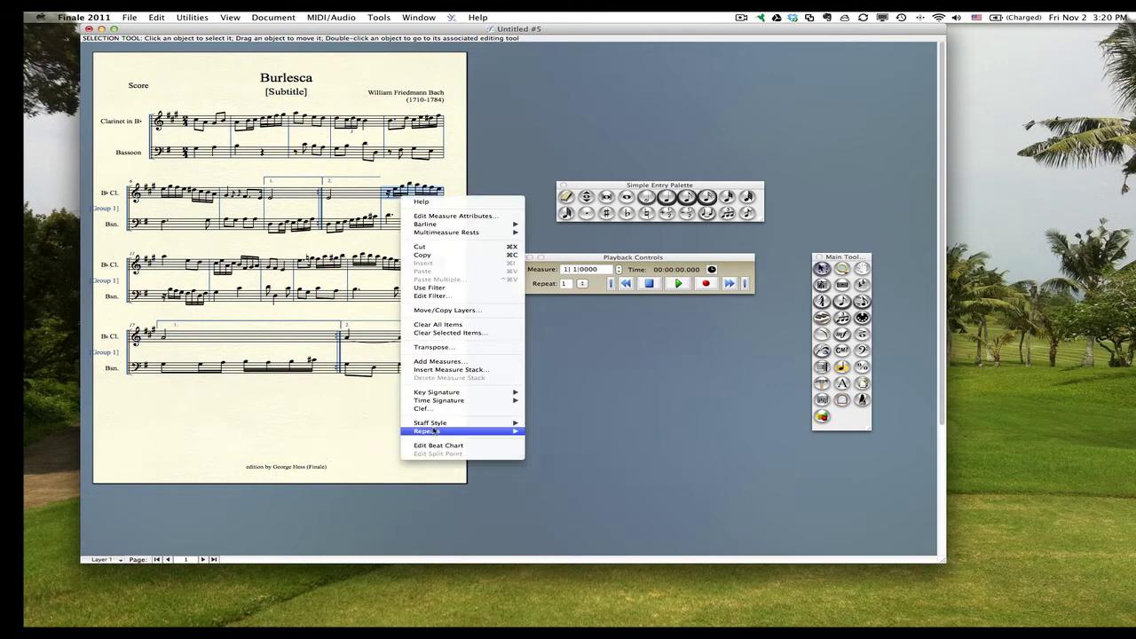
mouse_move(432, 430)
left_click(607, 470)
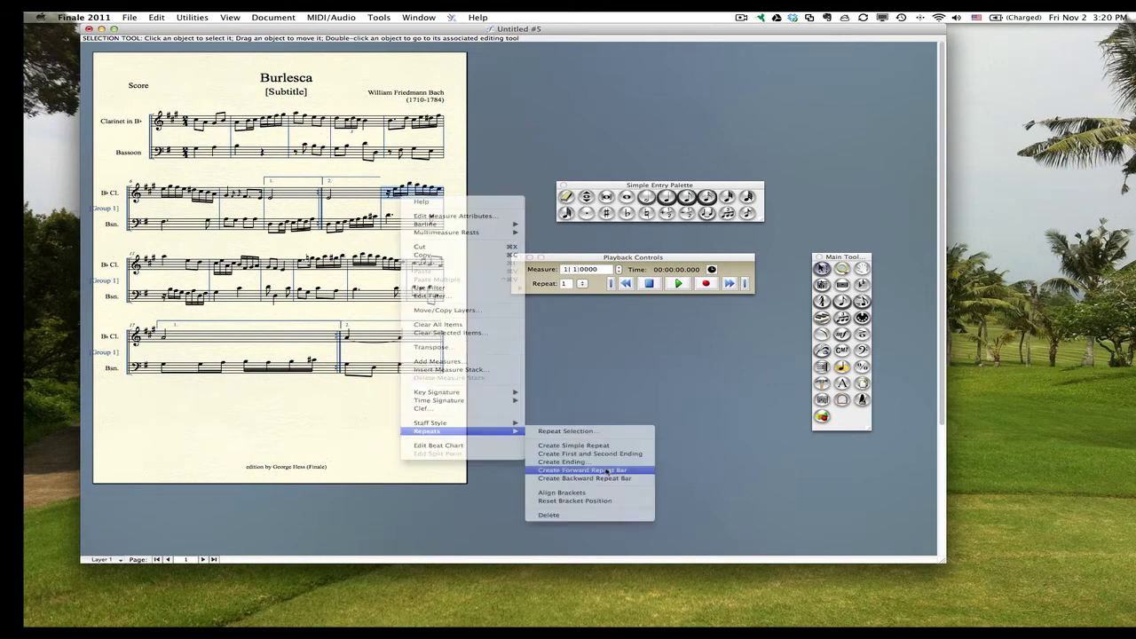
Step: Move measure 5 down to start the second system and measure 8, the first ending, down to start the third system
left_click(399, 126)
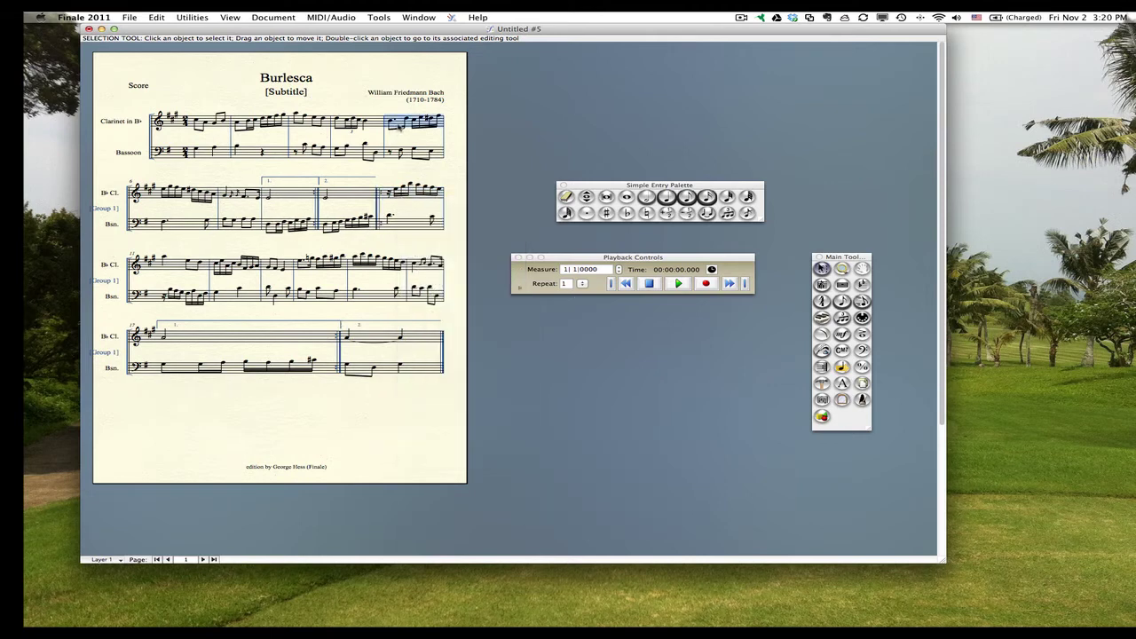
key("Down")
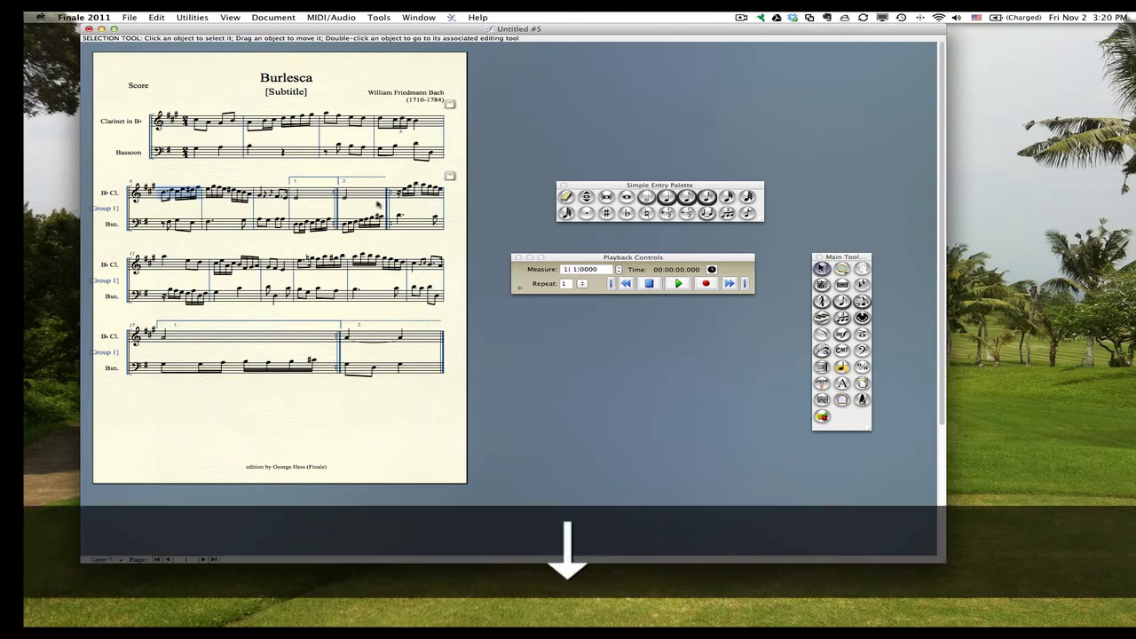
left_click(312, 198)
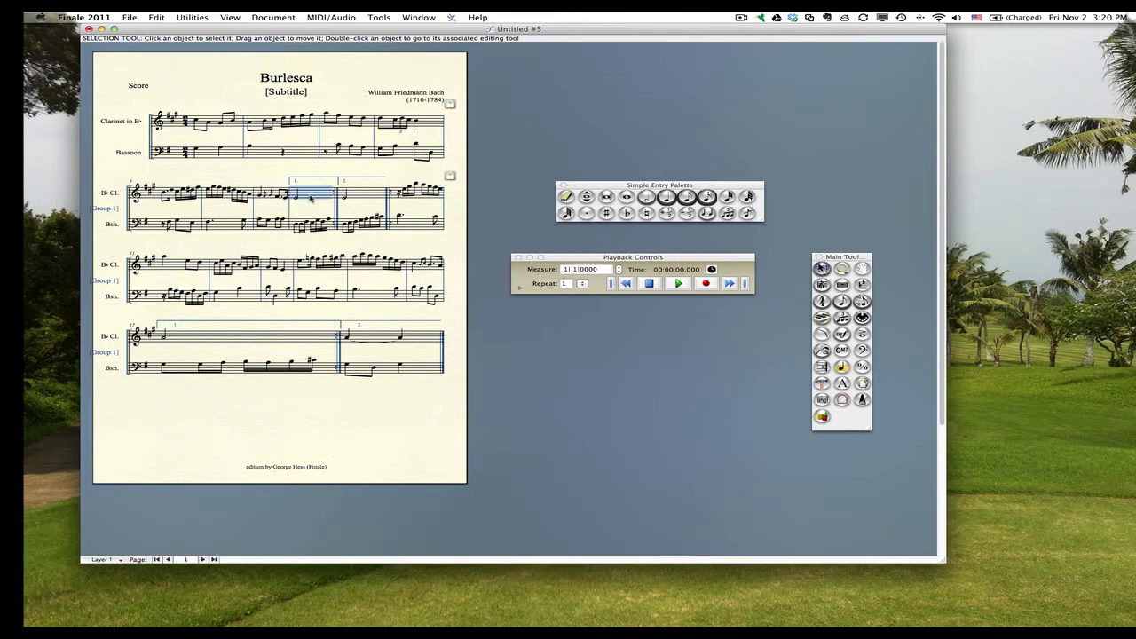
key("Down")
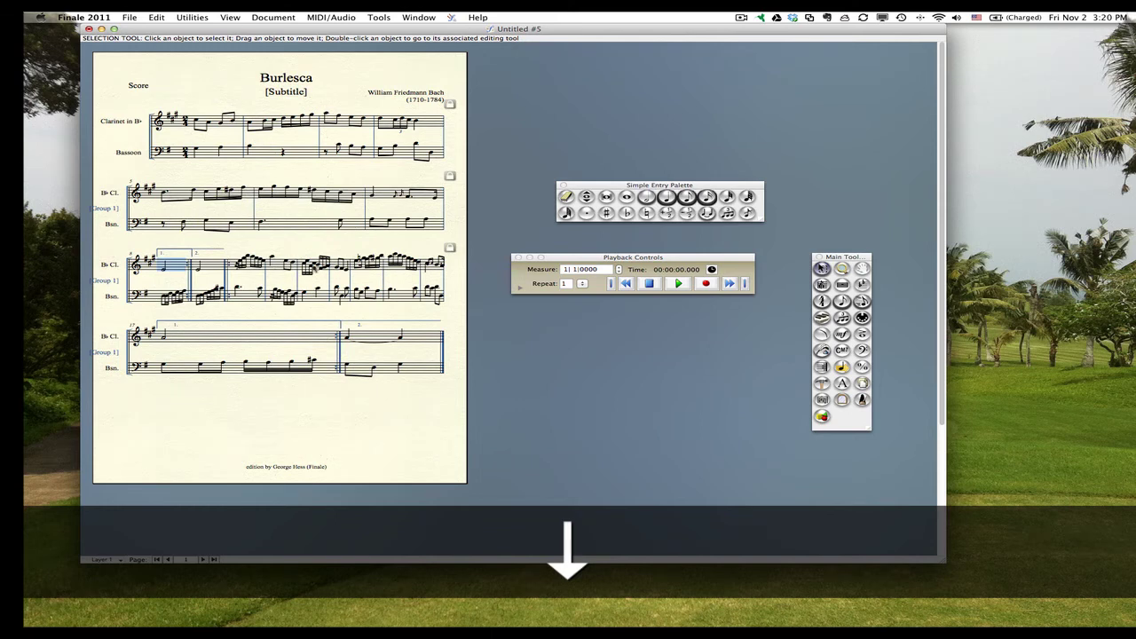
Step: Move measure 12 down to start the fourth system and measure 15 down to start the fifth system
left_click(315, 270)
key("Down")
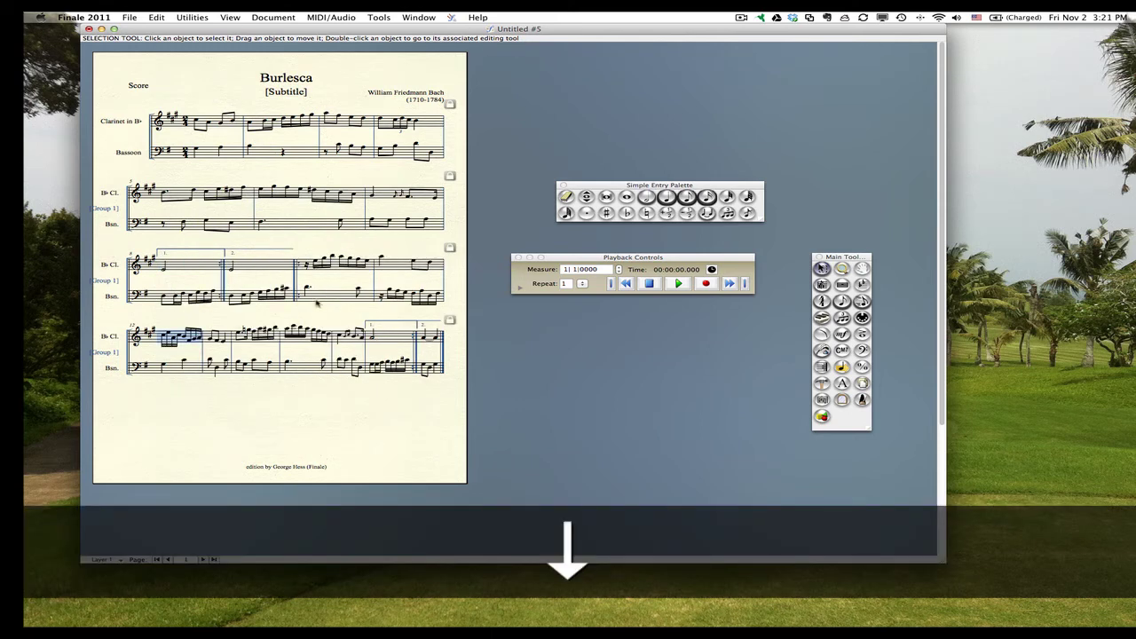
left_click(296, 342)
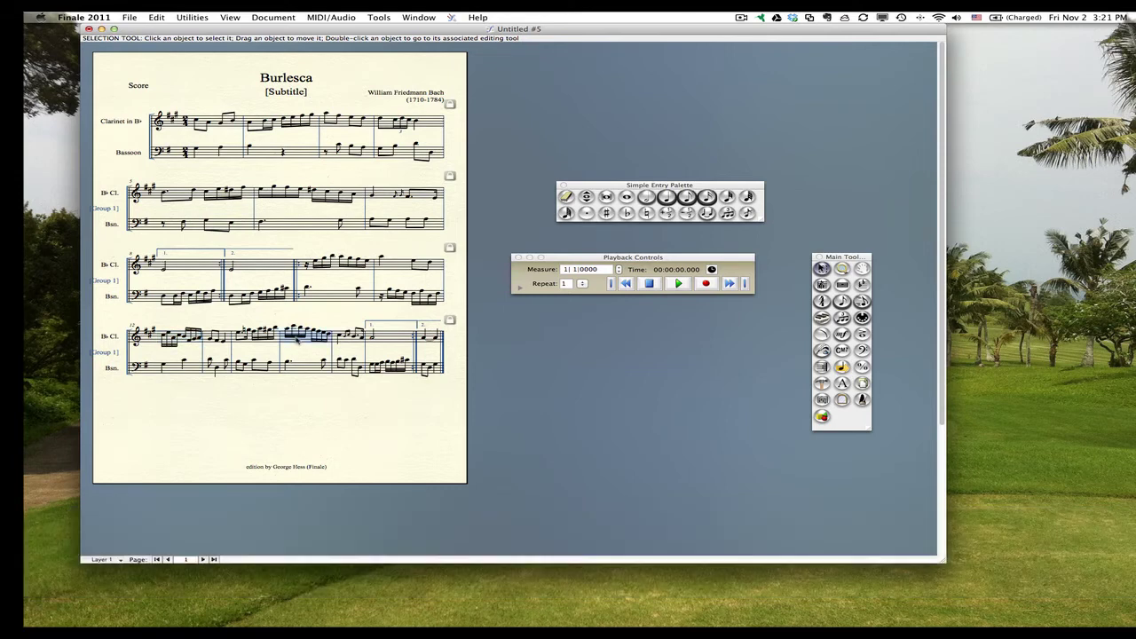
key("Down")
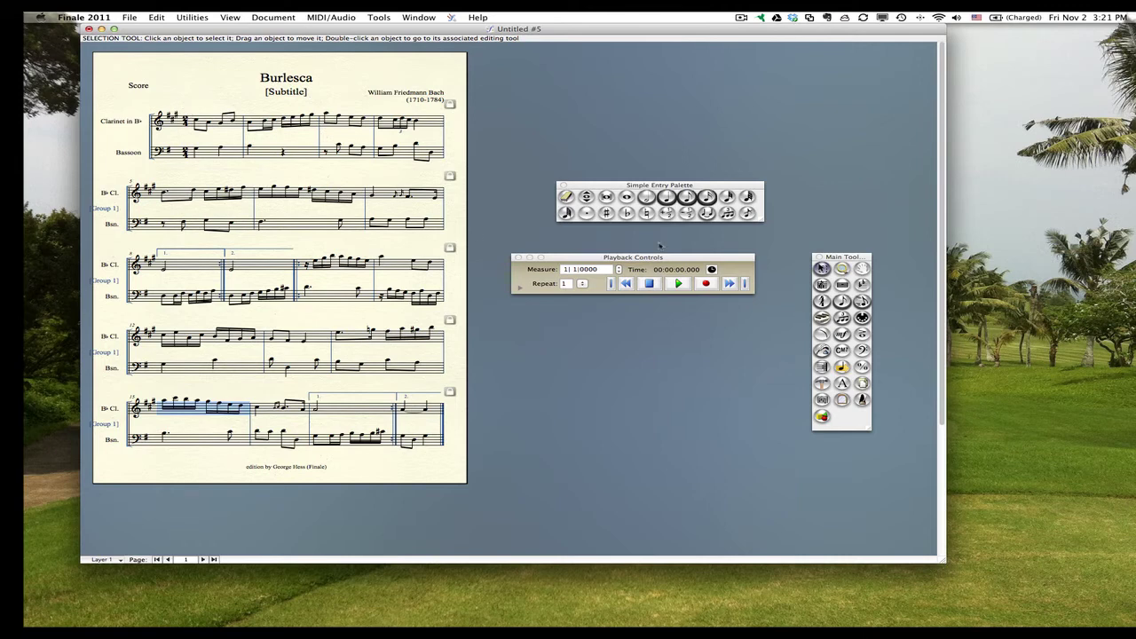
Step: Add staccato marks to the last clarinet note of measure 1, two clarinet notes in measure 3 and the first bassoon note of measure 3
left_click(862, 334)
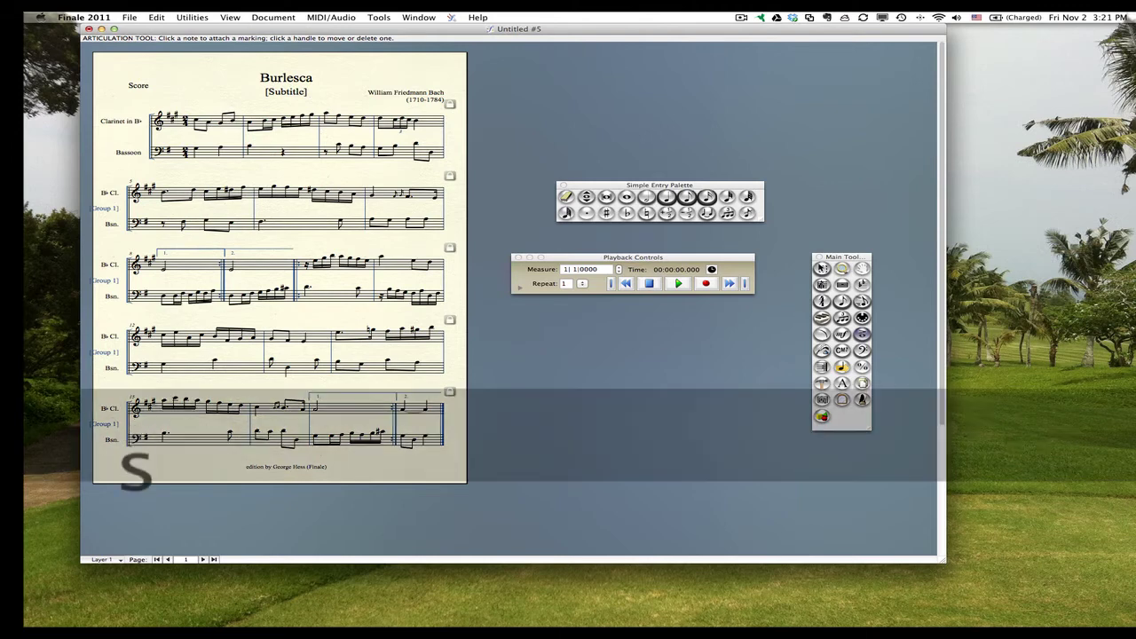
left_click(233, 119)
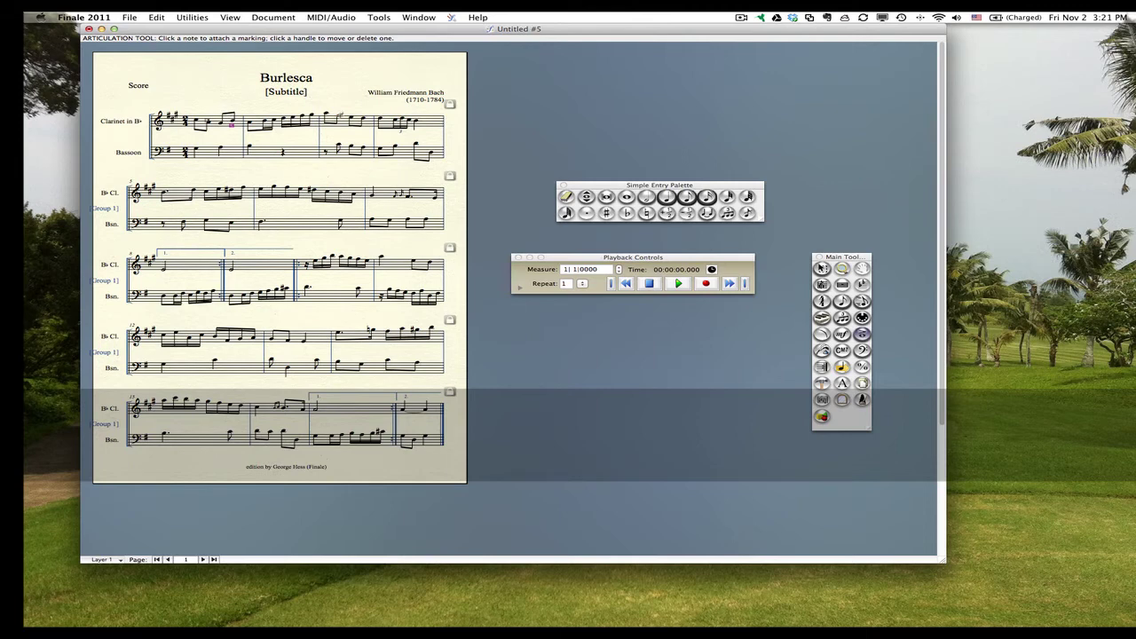
left_click(338, 115)
left_click(363, 116)
left_click(337, 148)
Step: Add accents to the bassoon notes in measures 1 and 2, and staccato marks to bassoon notes in measures 5 and 7
key("a")
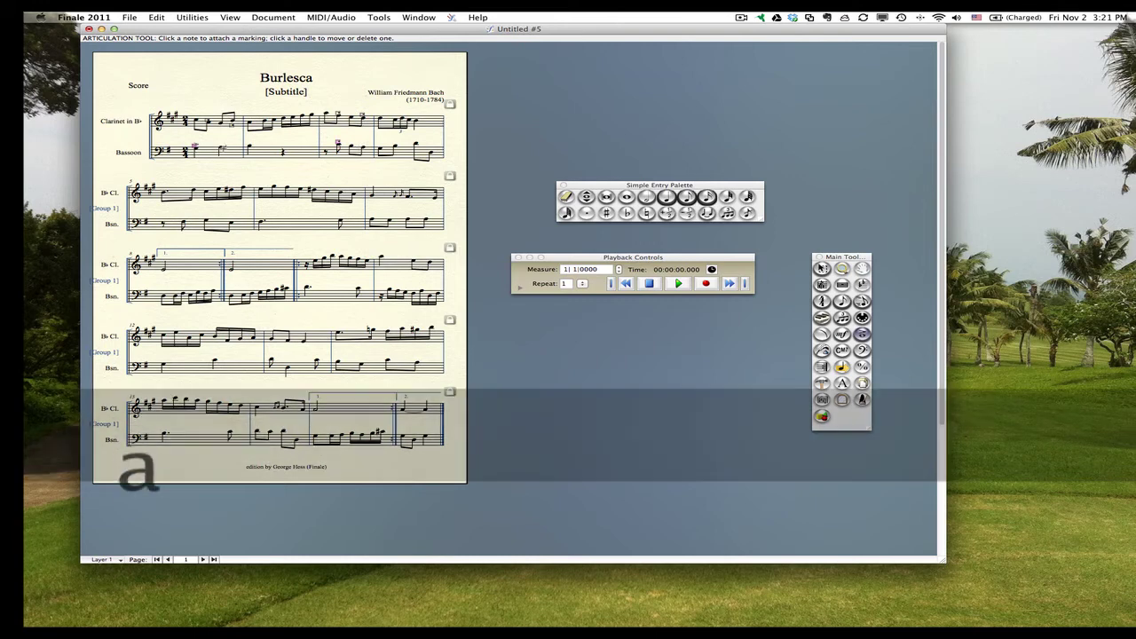
left_click(249, 149)
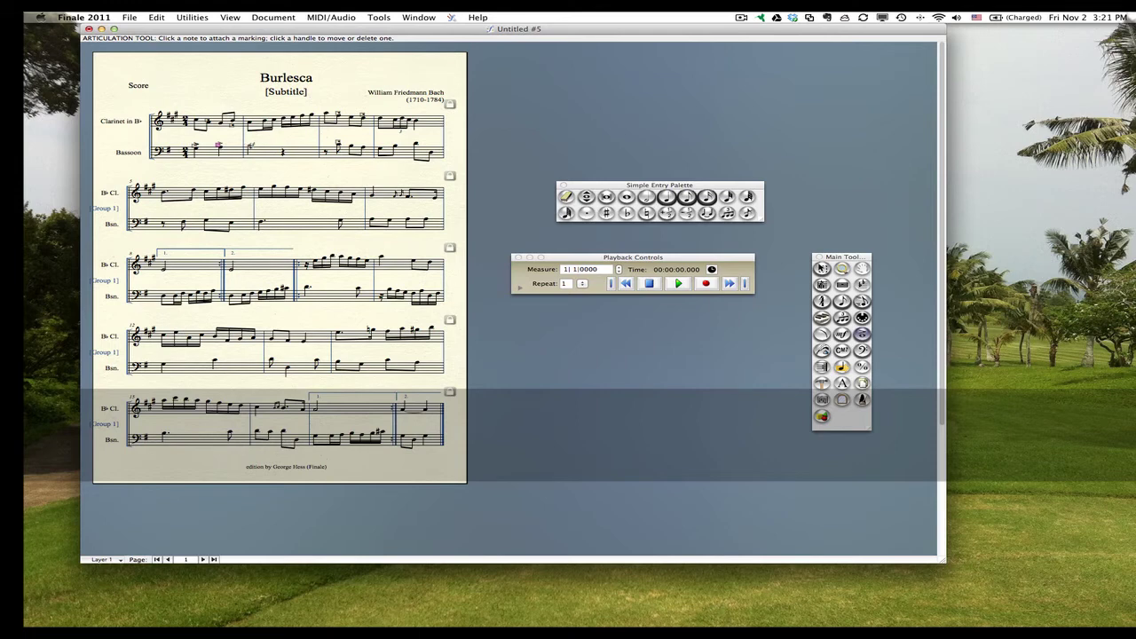
key("s")
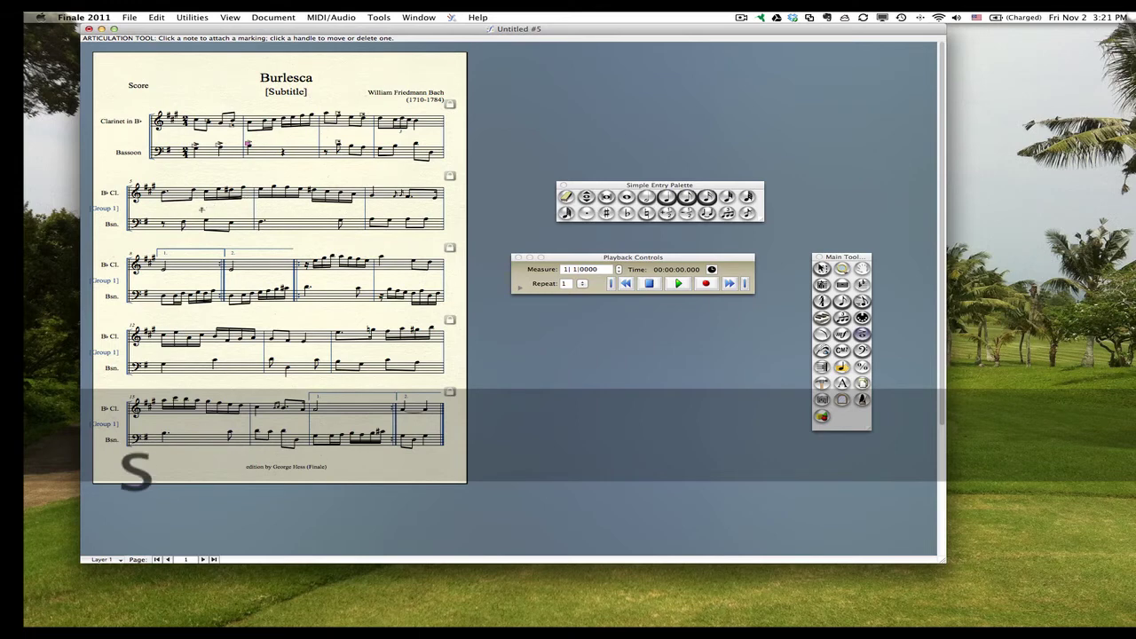
left_click(183, 224)
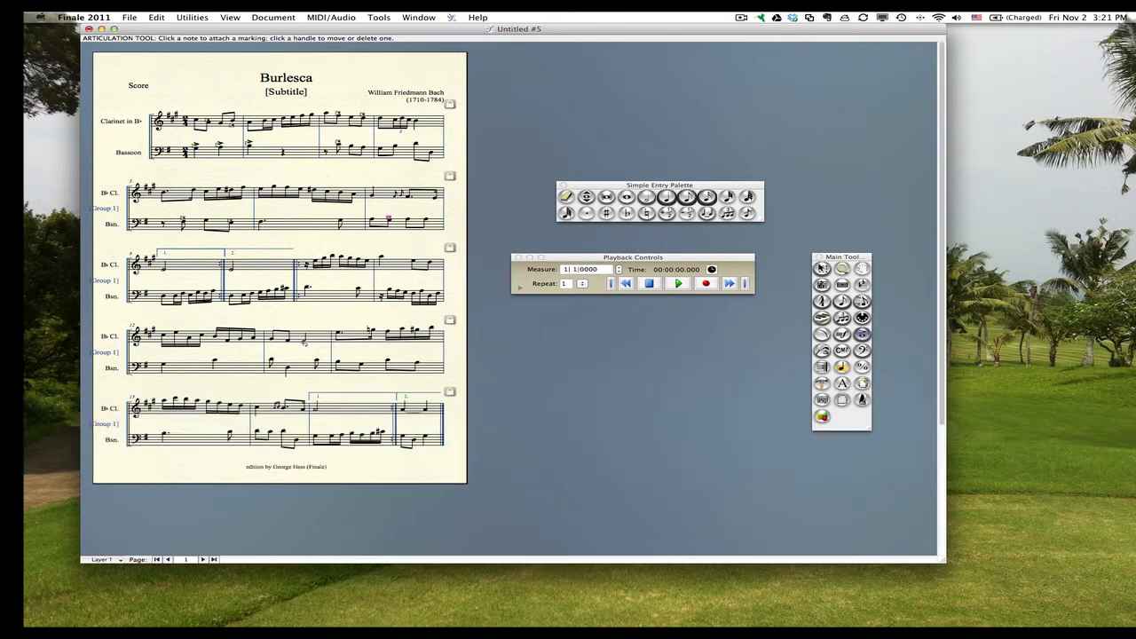
Step: Put an accent-with-staccato on the last clarinet note of measure 13, accents in bassoon measure 16, and fermatas on both final notes
left_click(304, 343)
left_click(504, 238)
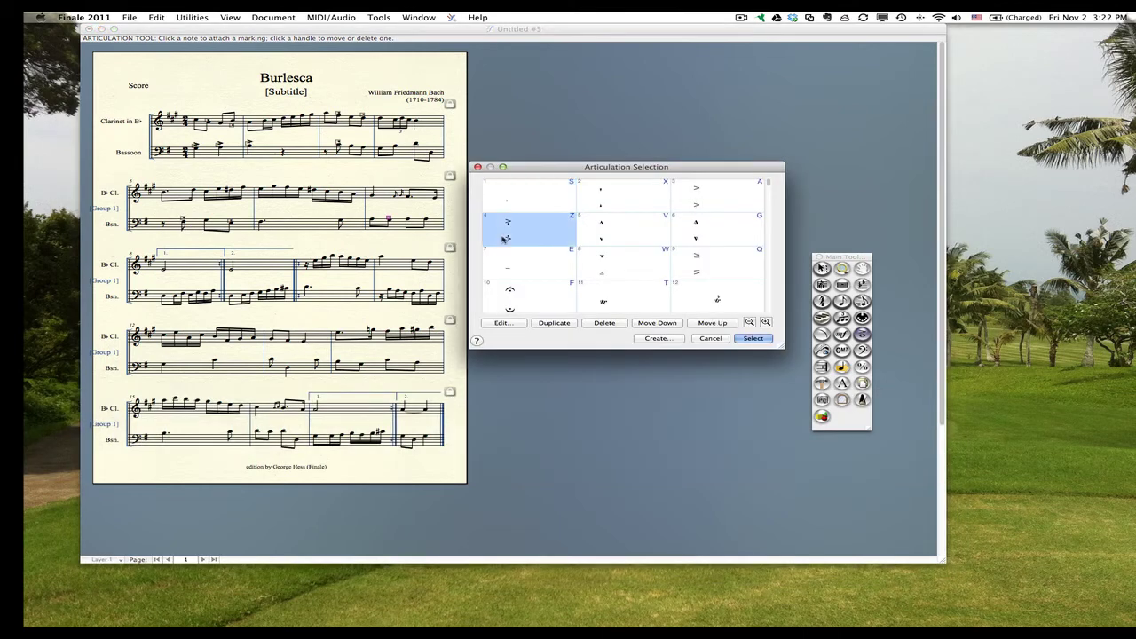
left_click(753, 338)
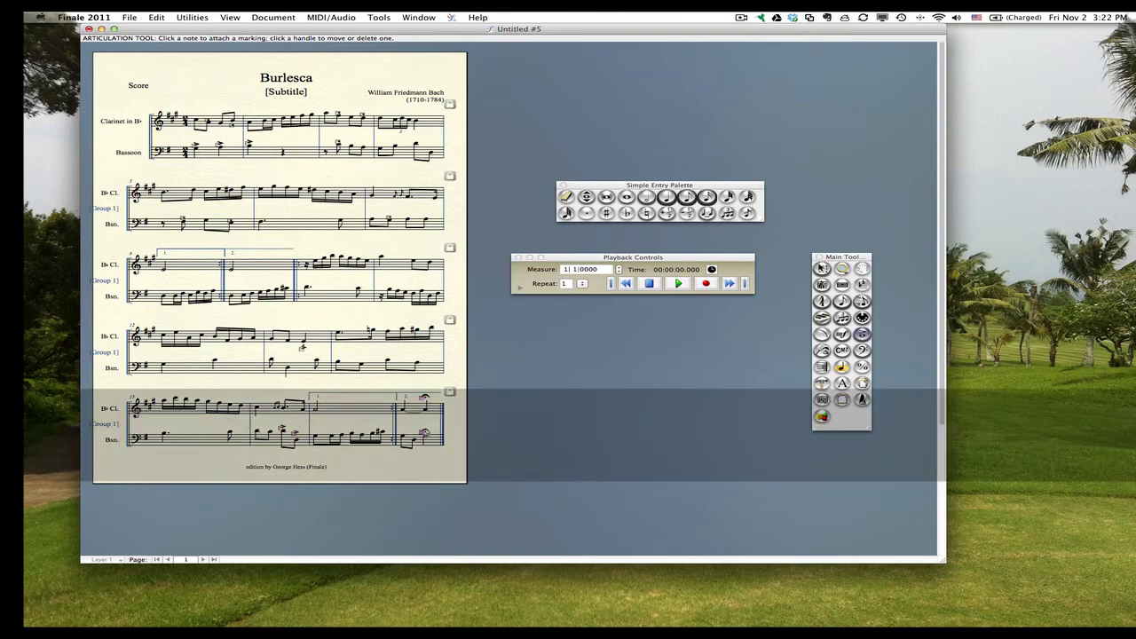
left_click(424, 433)
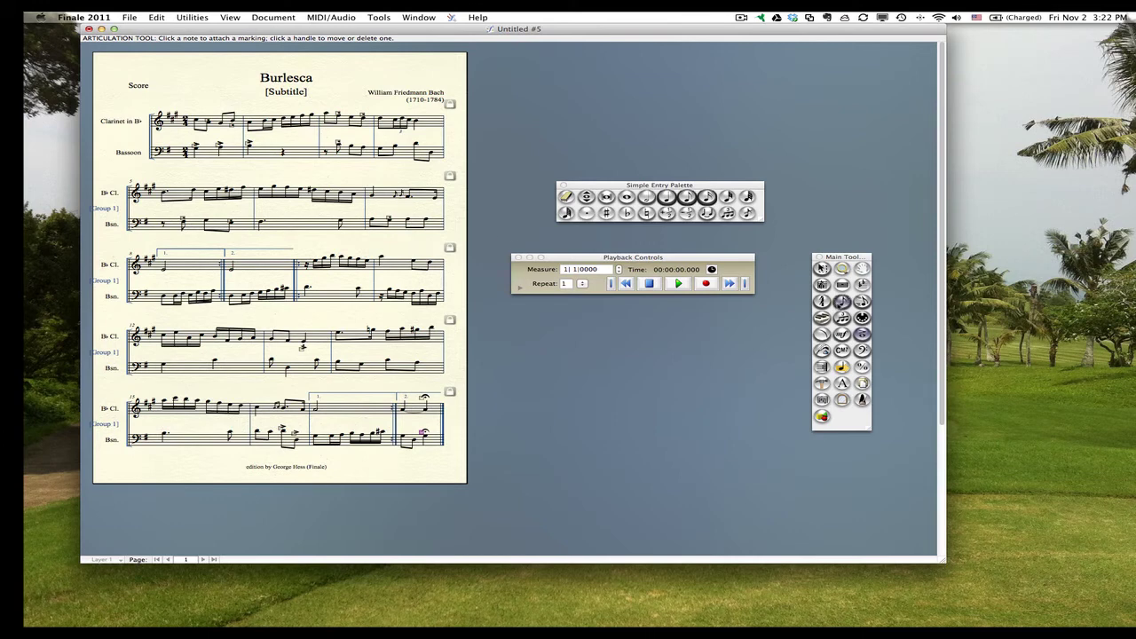
Step: Switch to Simple Entry and choose the eighth-note value
left_click(842, 301)
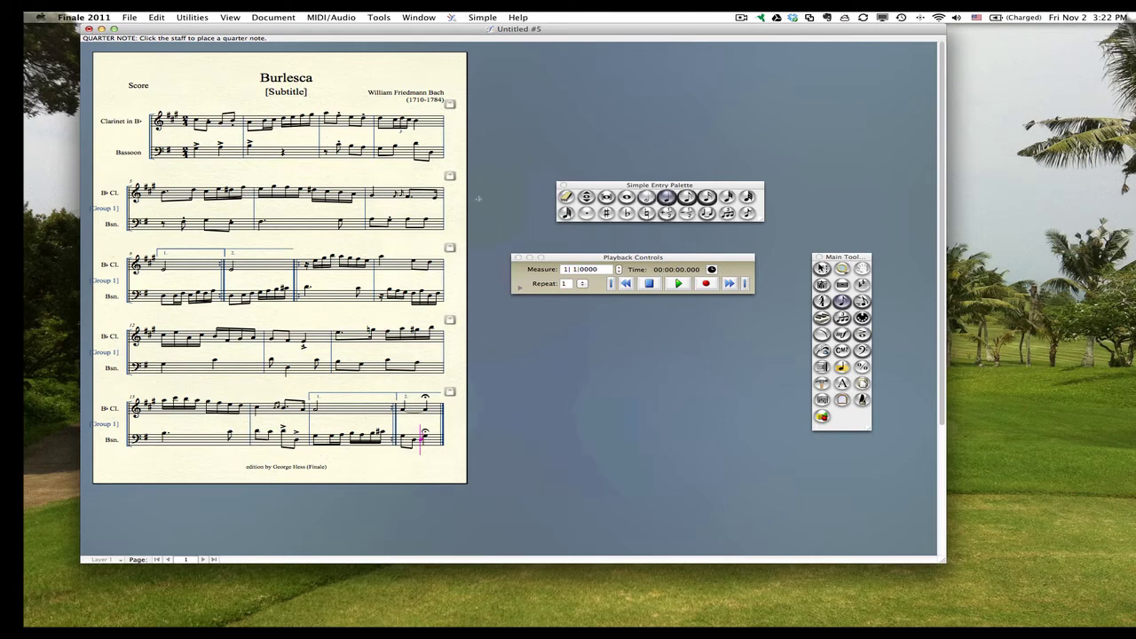
left_click(686, 197)
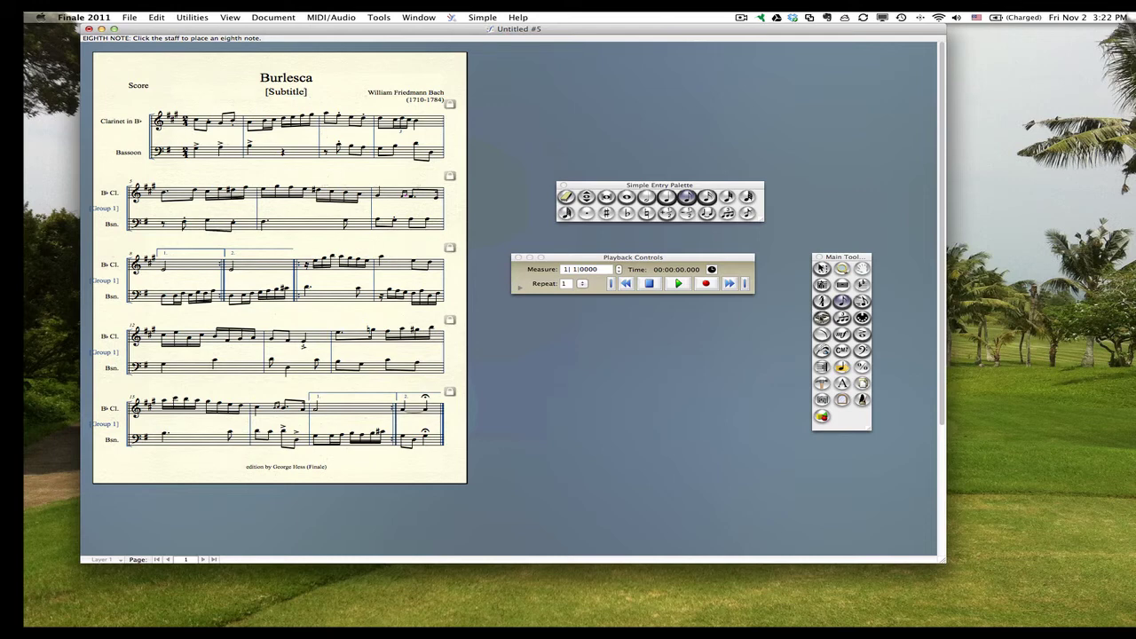
Step: Place the dynamic mf in measure 1 and mp in measure 5, assigning each to all staves
left_click(841, 333)
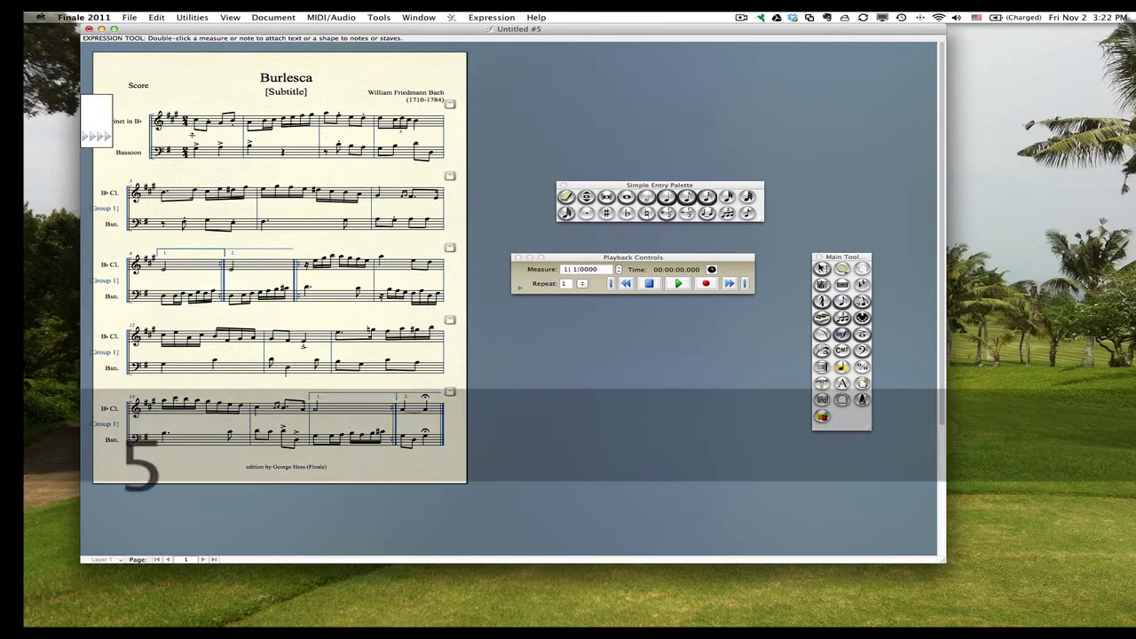
right_click(194, 139)
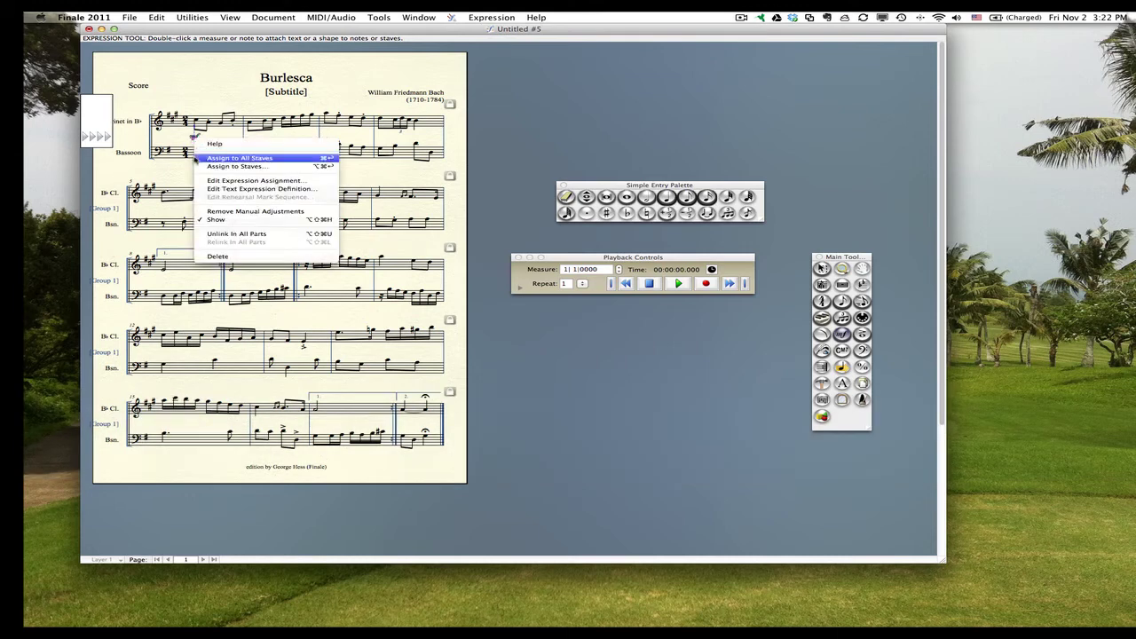
left_click(276, 159)
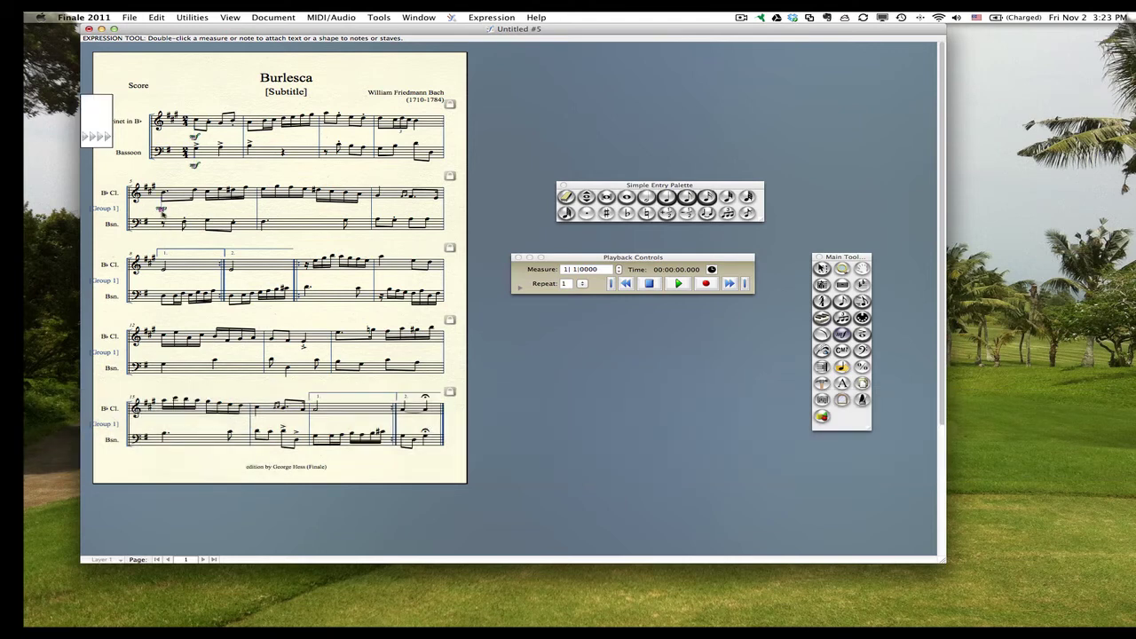
right_click(161, 210)
left_click(173, 231)
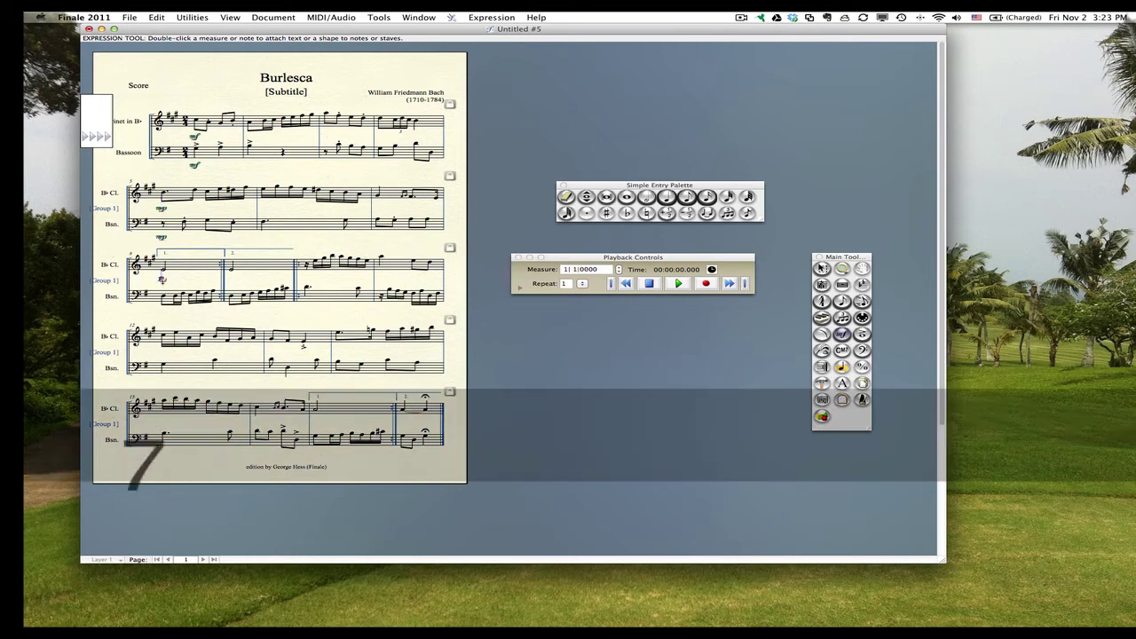
Step: Place the dynamic p in measures 8 and 9, the first and second endings, on all staves, and nudge the measure 9 marks
right_click(163, 281)
left_click(213, 296)
left_click(229, 280)
right_click(228, 280)
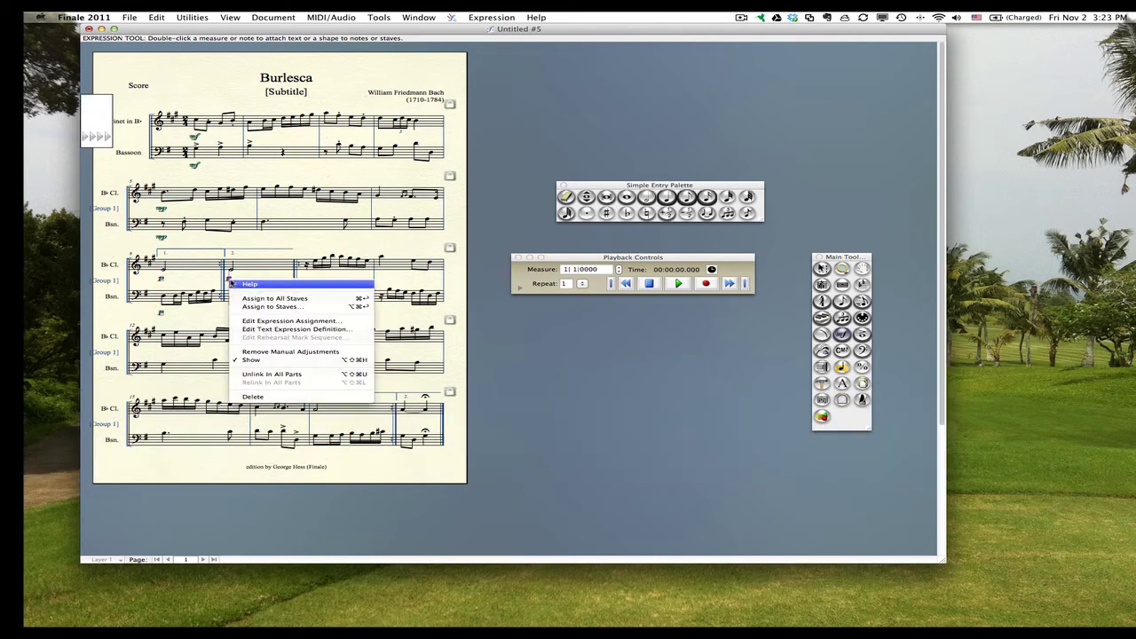
left_click(252, 299)
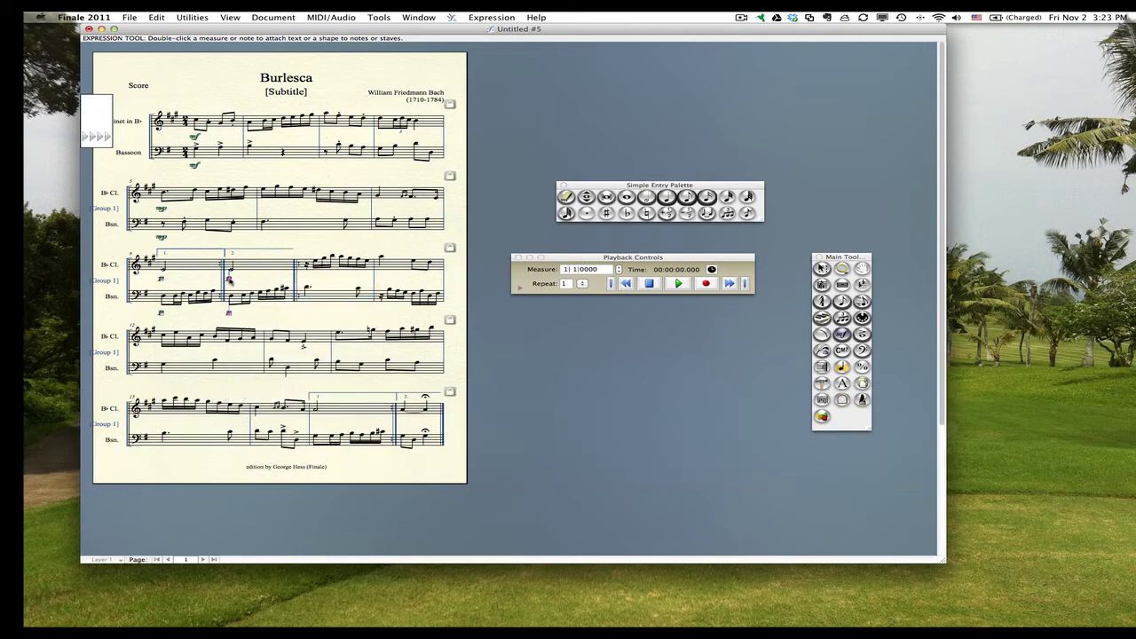
left_click_drag(228, 280, 231, 280)
Step: Place the dynamic f in measure 10 and mf in measure 14 on both staves, and nudge the mf marks into position
right_click(304, 278)
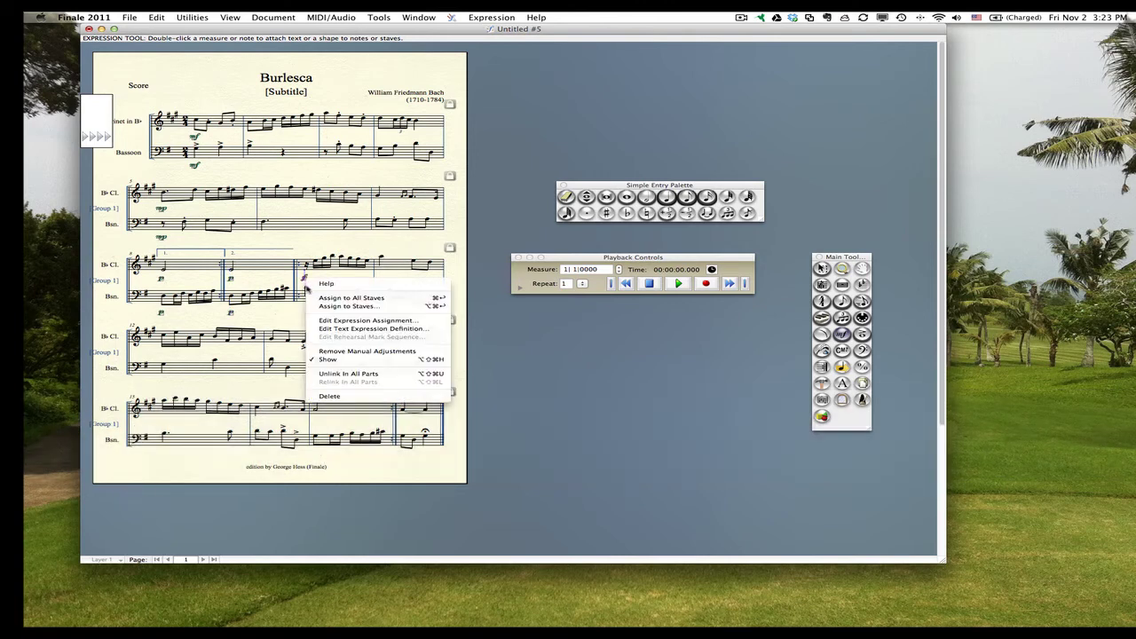
left_click(334, 309)
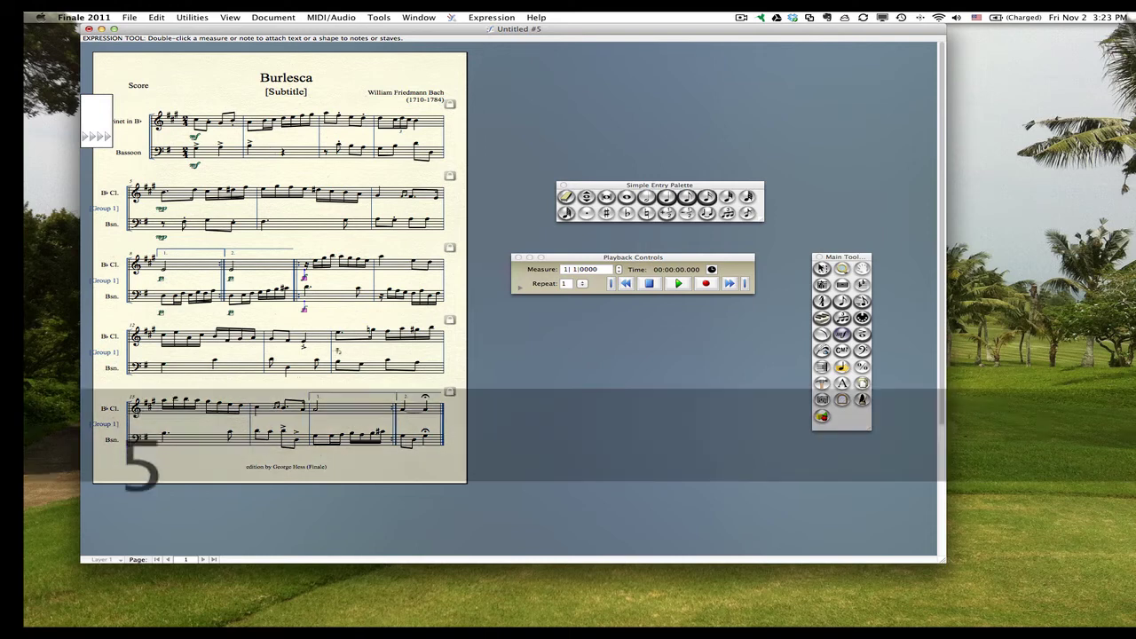
left_click(337, 352)
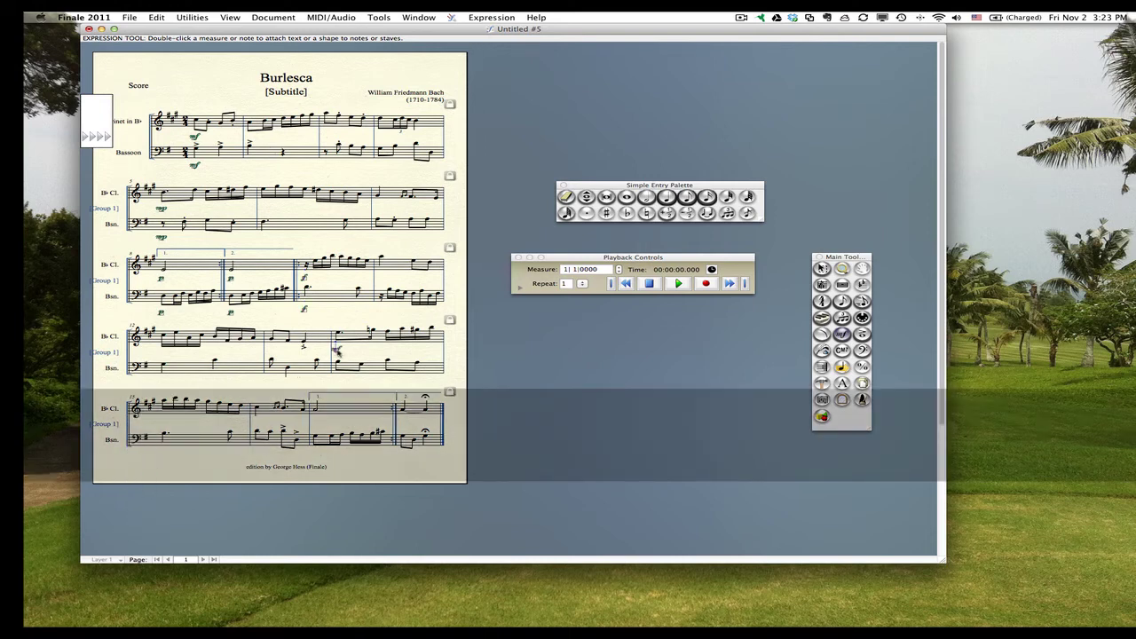
right_click(337, 352)
left_click(346, 371)
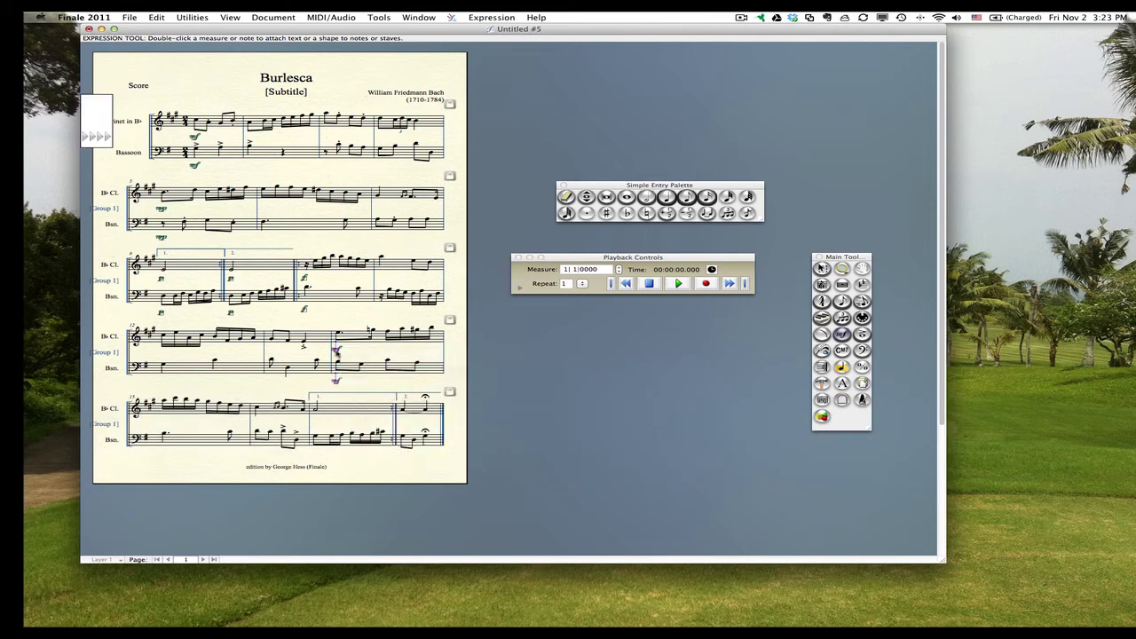
left_click_drag(336, 351, 338, 348)
Step: Place the dynamic mp in measure 17 and p in measure 18, assigning each to all staves
right_click(315, 421)
left_click(364, 439)
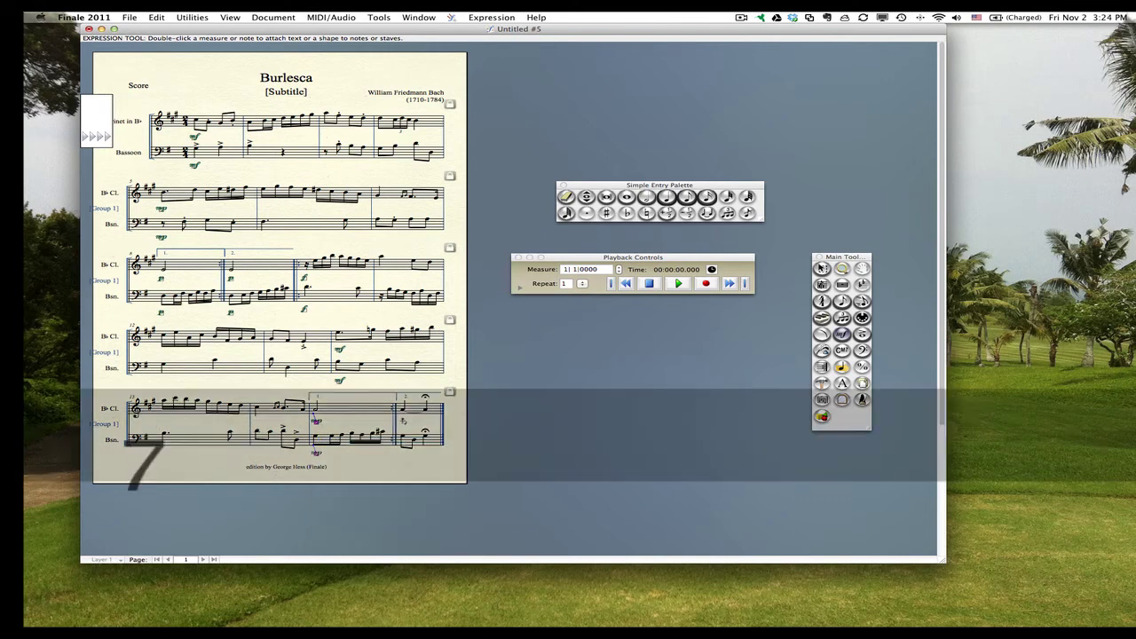
key("7")
left_click(403, 423)
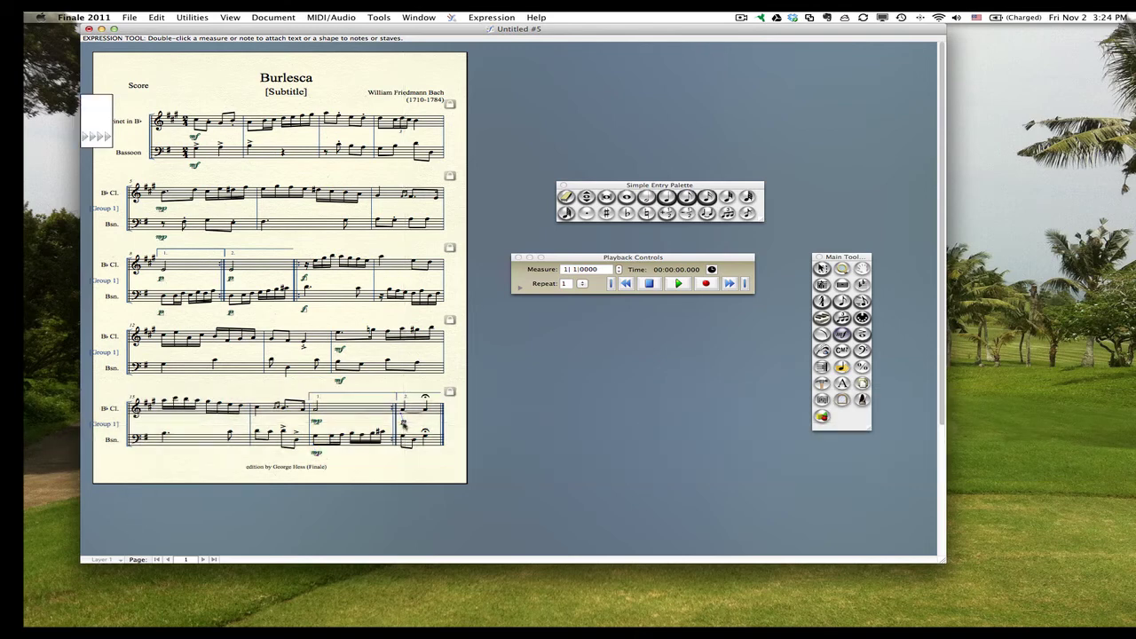
right_click(404, 423)
left_click(413, 441)
Step: Draw slurs over the clarinet notes in measure 2 into measure 3, in measure 4, and across measures 5 to 7
left_click(822, 334)
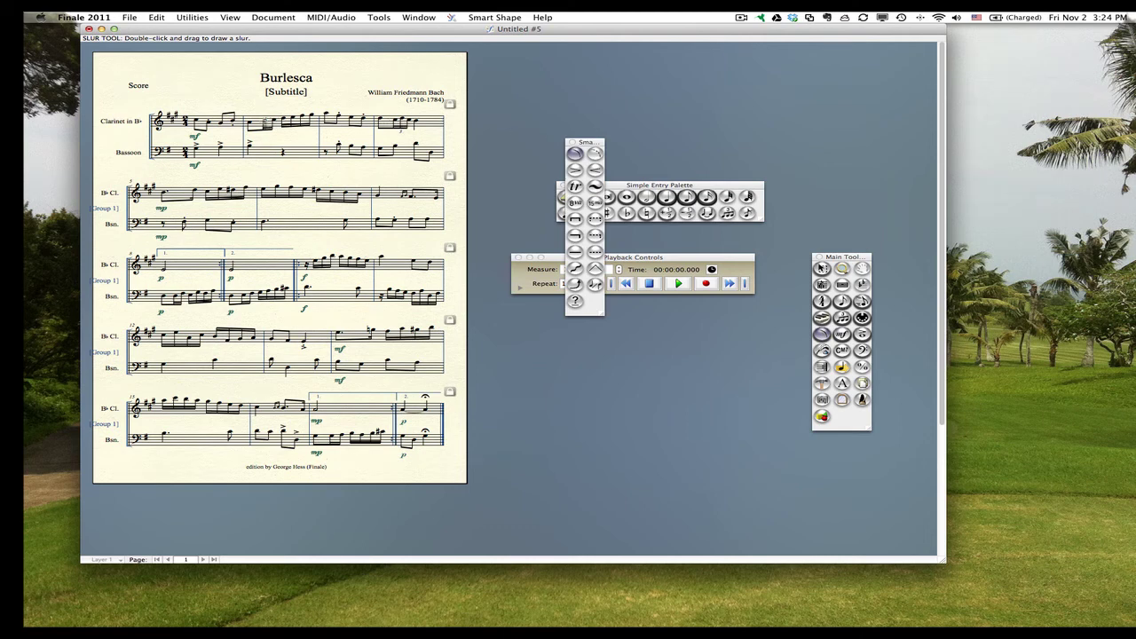
left_click_drag(272, 118, 325, 113)
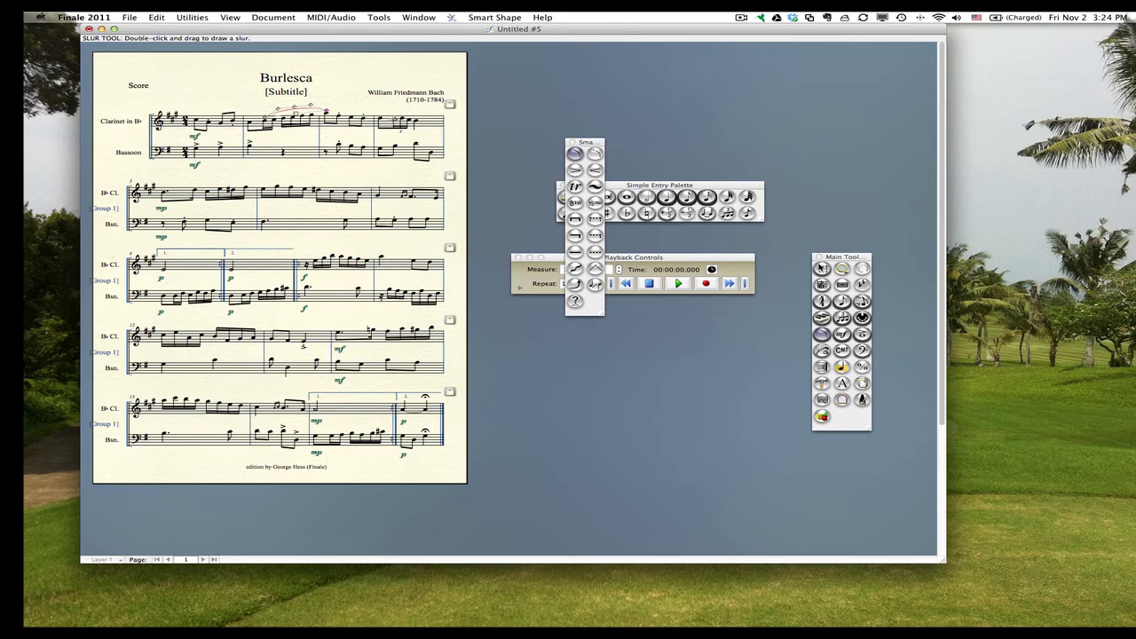
left_click_drag(399, 118, 416, 118)
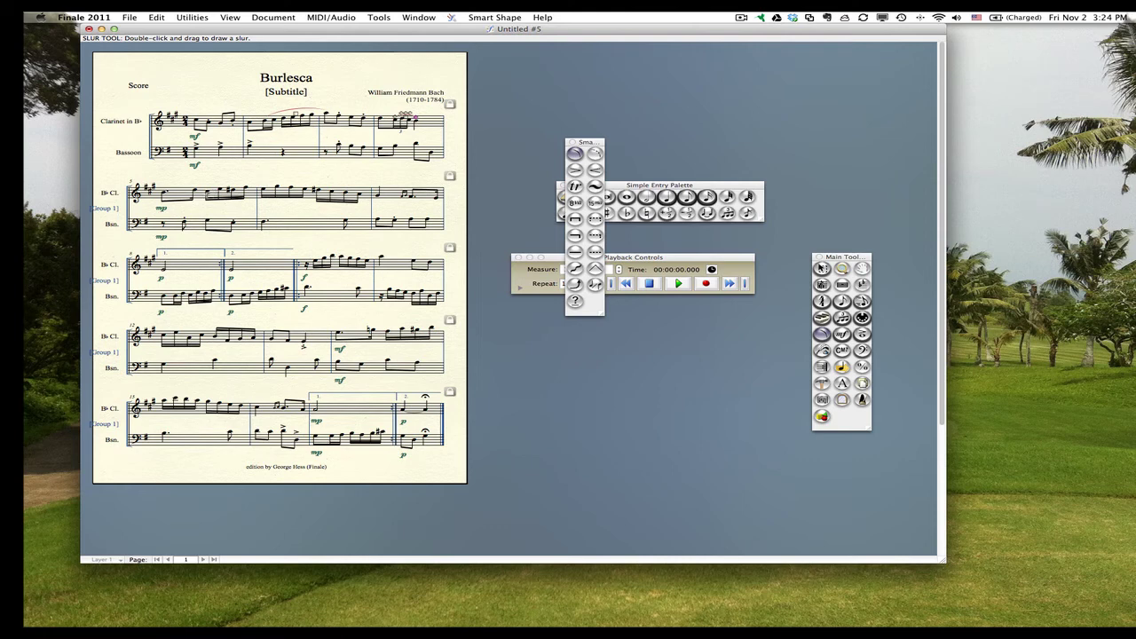
mouse_move(210, 192)
left_mouse_down()
mouse_move(378, 189)
mouse_move(404, 203)
left_mouse_up()
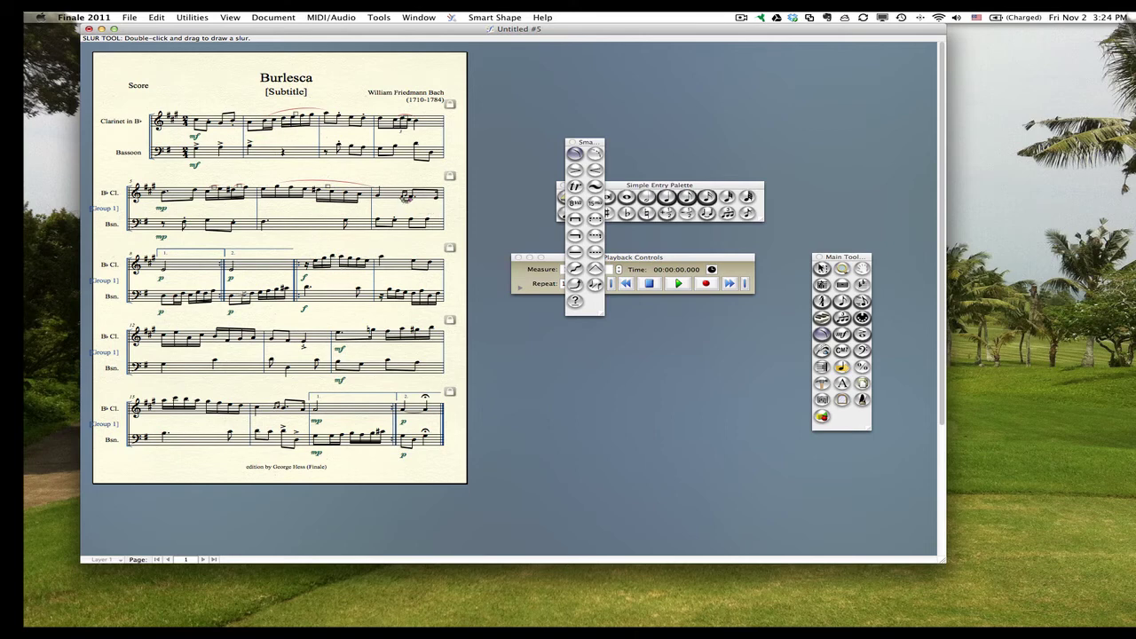
Step: Draw slurs over the bassoon notes in measures 9 and 11 and over the clarinet run in measure 10
left_click_drag(245, 296, 373, 257)
left_click(414, 294)
left_click_drag(427, 294, 438, 292)
Step: Draw slurs over the clarinet notes in measures 12, 14 and 15 to 16, and over the bassoon run in measure 17
left_click_drag(190, 339, 201, 338)
left_click_drag(388, 333, 431, 326)
left_click_drag(174, 401, 252, 401)
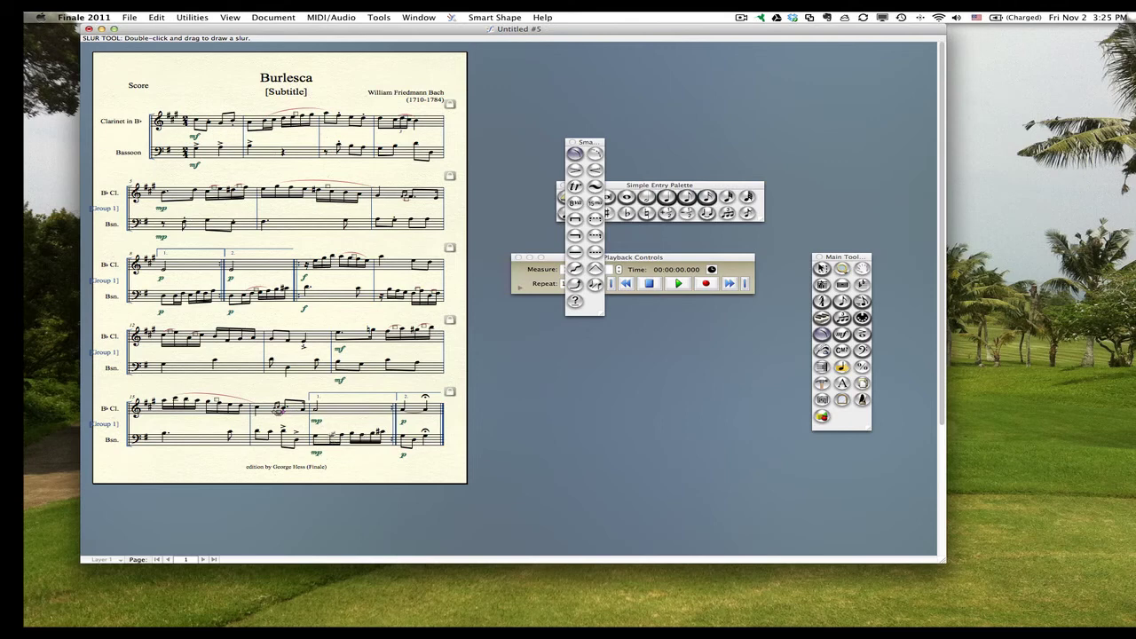
mouse_move(336, 433)
left_mouse_down()
mouse_move(393, 427)
mouse_move(344, 431)
left_mouse_up()
left_click_drag(344, 431, 393, 424)
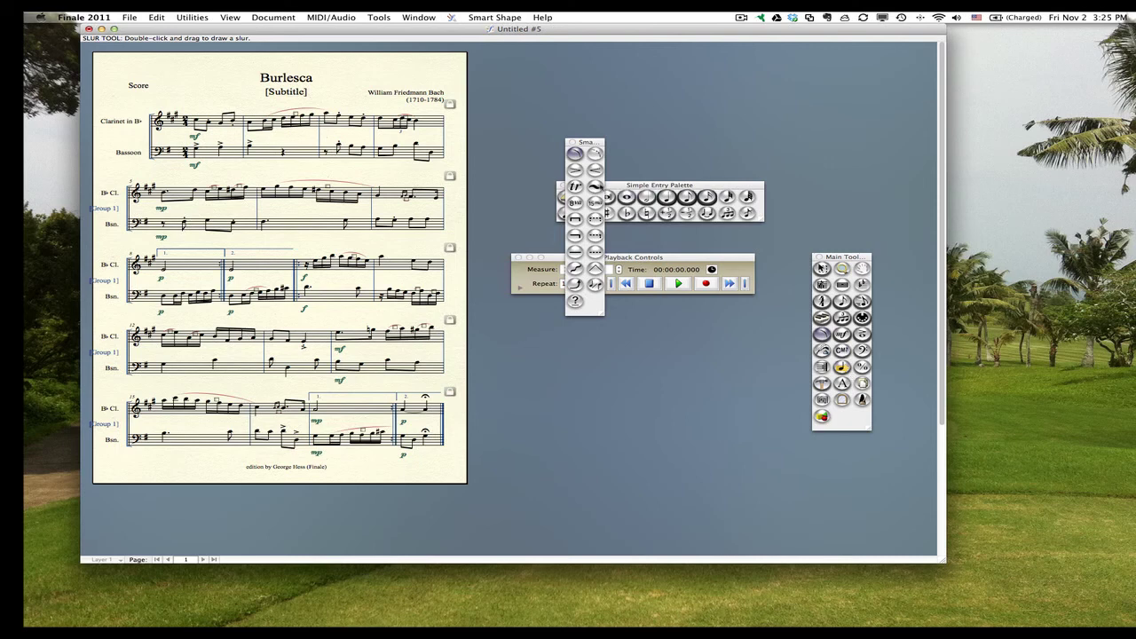
Step: Draw decrescendo hairpins beneath the clarinet and bassoon staves in measure 7
left_click(575, 170)
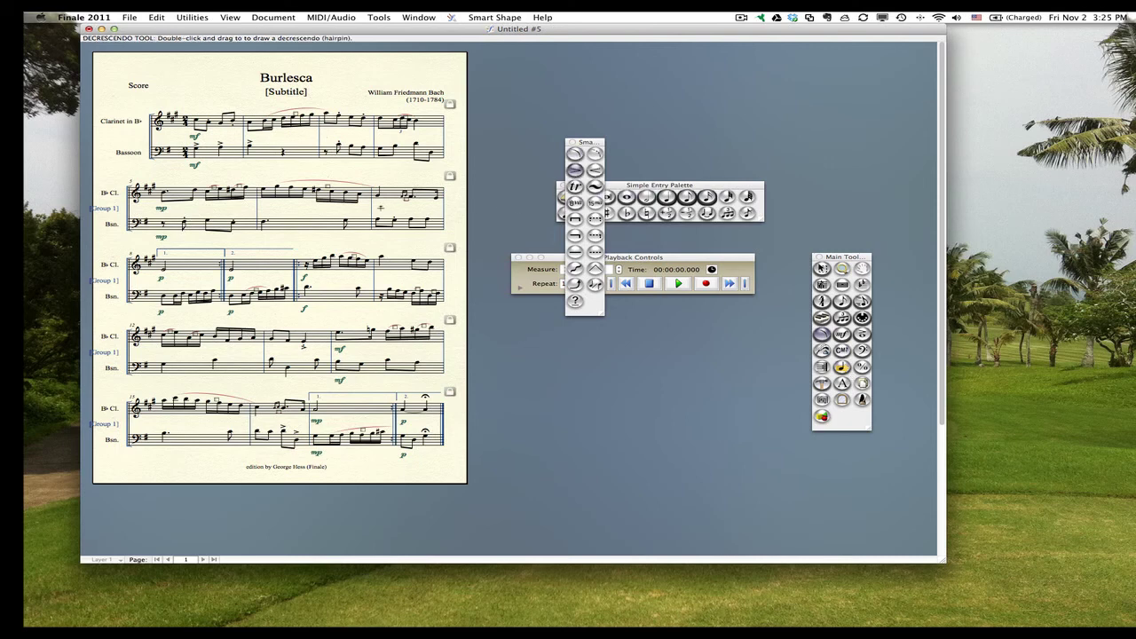
left_click_drag(377, 207, 437, 209)
left_click_drag(378, 235, 434, 235)
Step: Draw crescendo hairpins beneath the bassoon staff in measures 8, 9 and 17
left_click(595, 169)
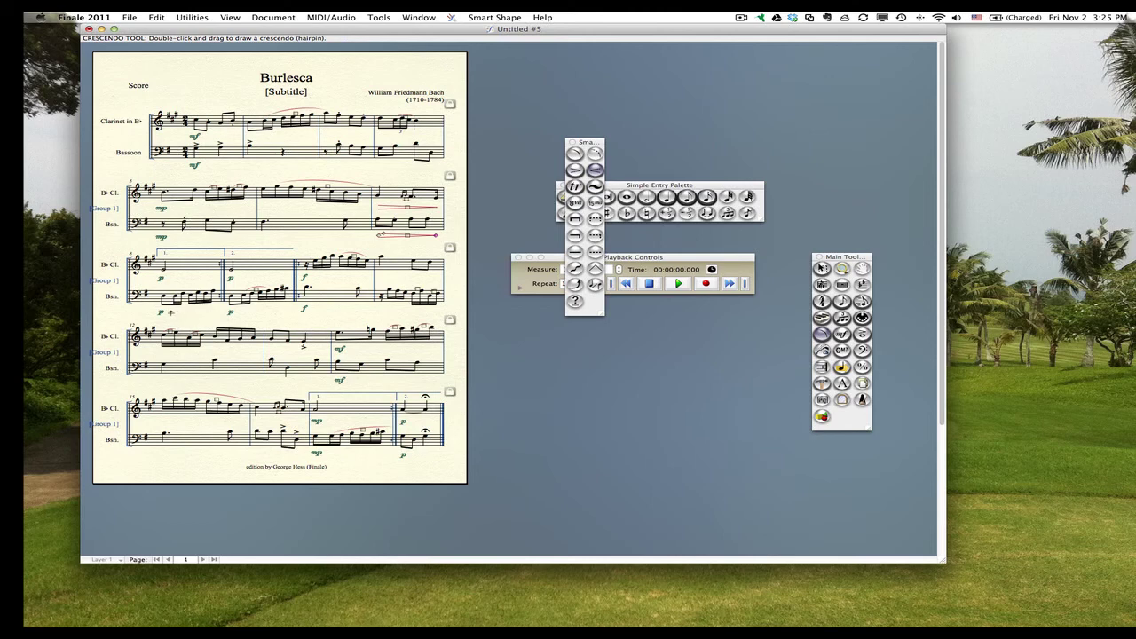
mouse_move(176, 313)
left_mouse_down()
mouse_move(296, 313)
mouse_move(268, 311)
left_mouse_up()
left_click(238, 313)
left_click_drag(241, 311, 294, 311)
key("Delete")
key("super+z")
left_click_drag(329, 453, 389, 453)
Step: Draw decrescendo hairpins beneath the clarinet and bassoon staves in measure 16
left_click(575, 169)
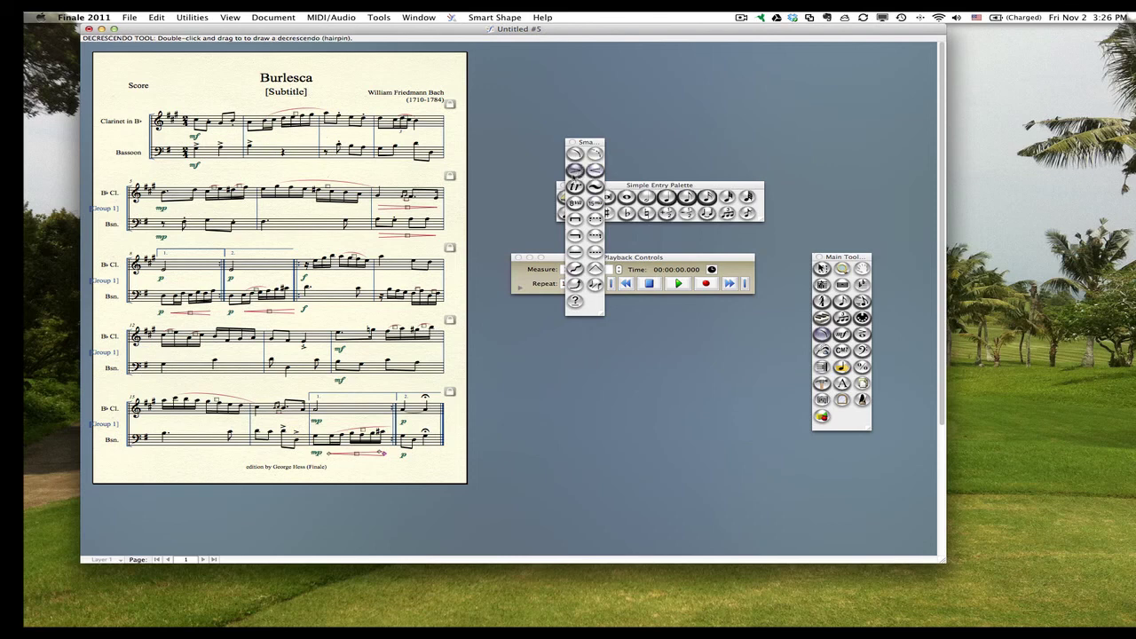
double_click(258, 420)
left_click_drag(258, 421, 302, 421)
double_click(257, 450)
left_click_drag(257, 450, 309, 449)
Step: Delete the subtitle placeholder and the "Score" text from the page header
left_click(822, 268)
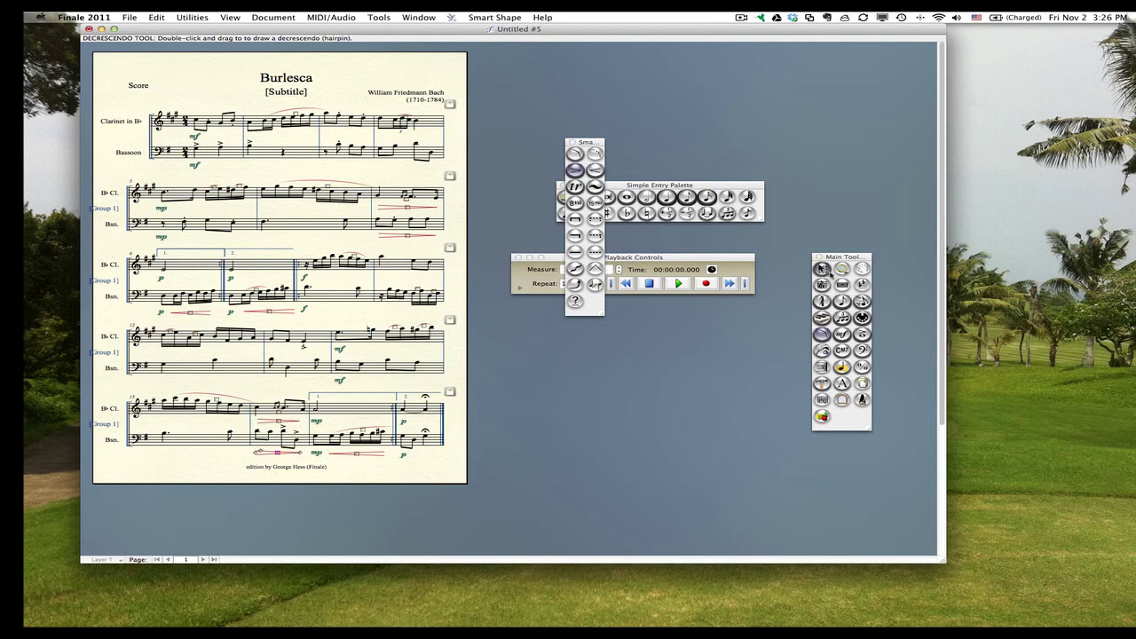
left_click(286, 92)
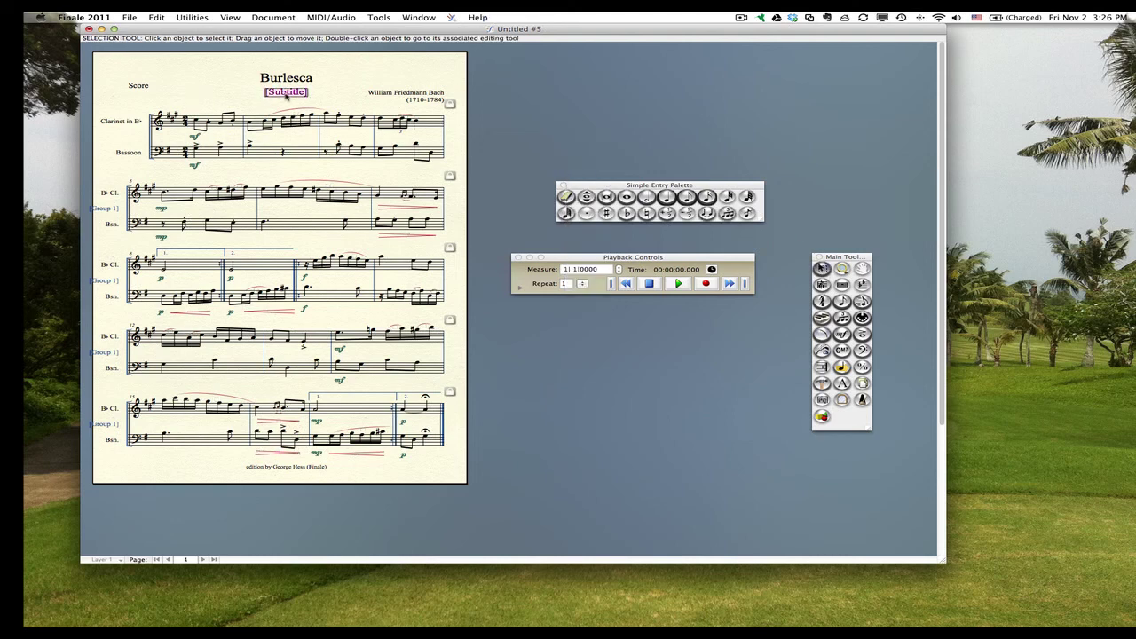
key("Delete")
left_click(140, 86)
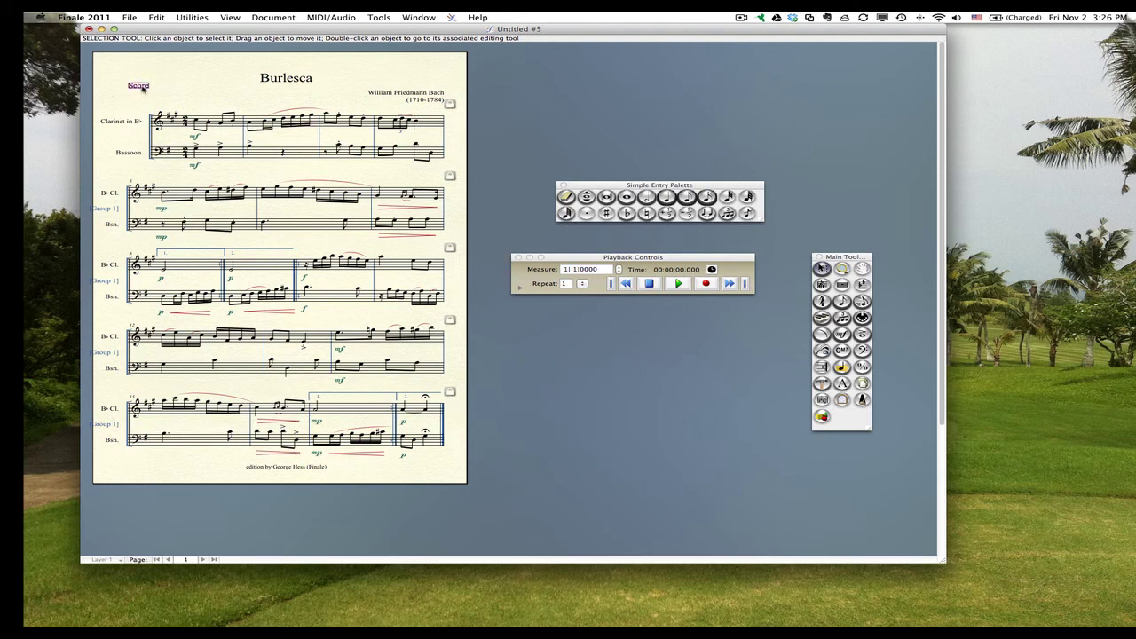
key("Delete")
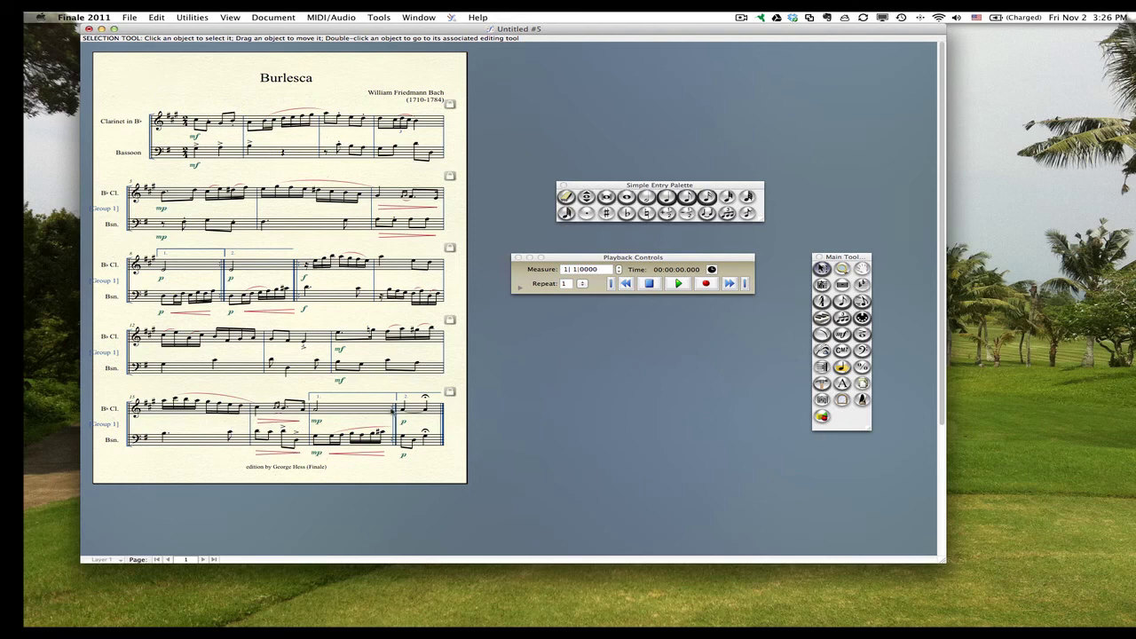